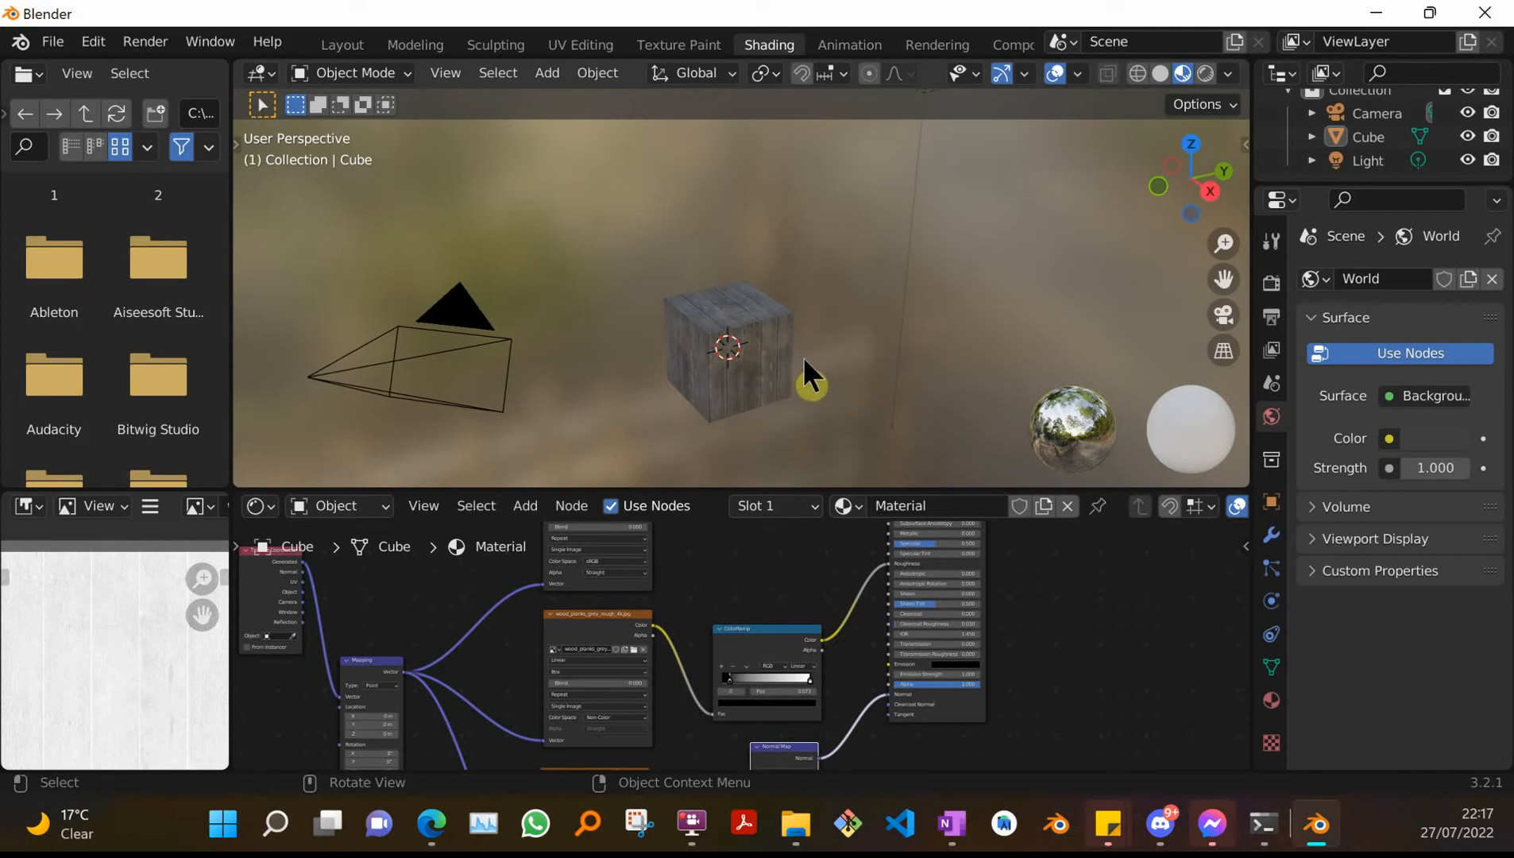
- Start a new General project in place of the open textured-cube scene
scroll(803, 360, "up", 4)
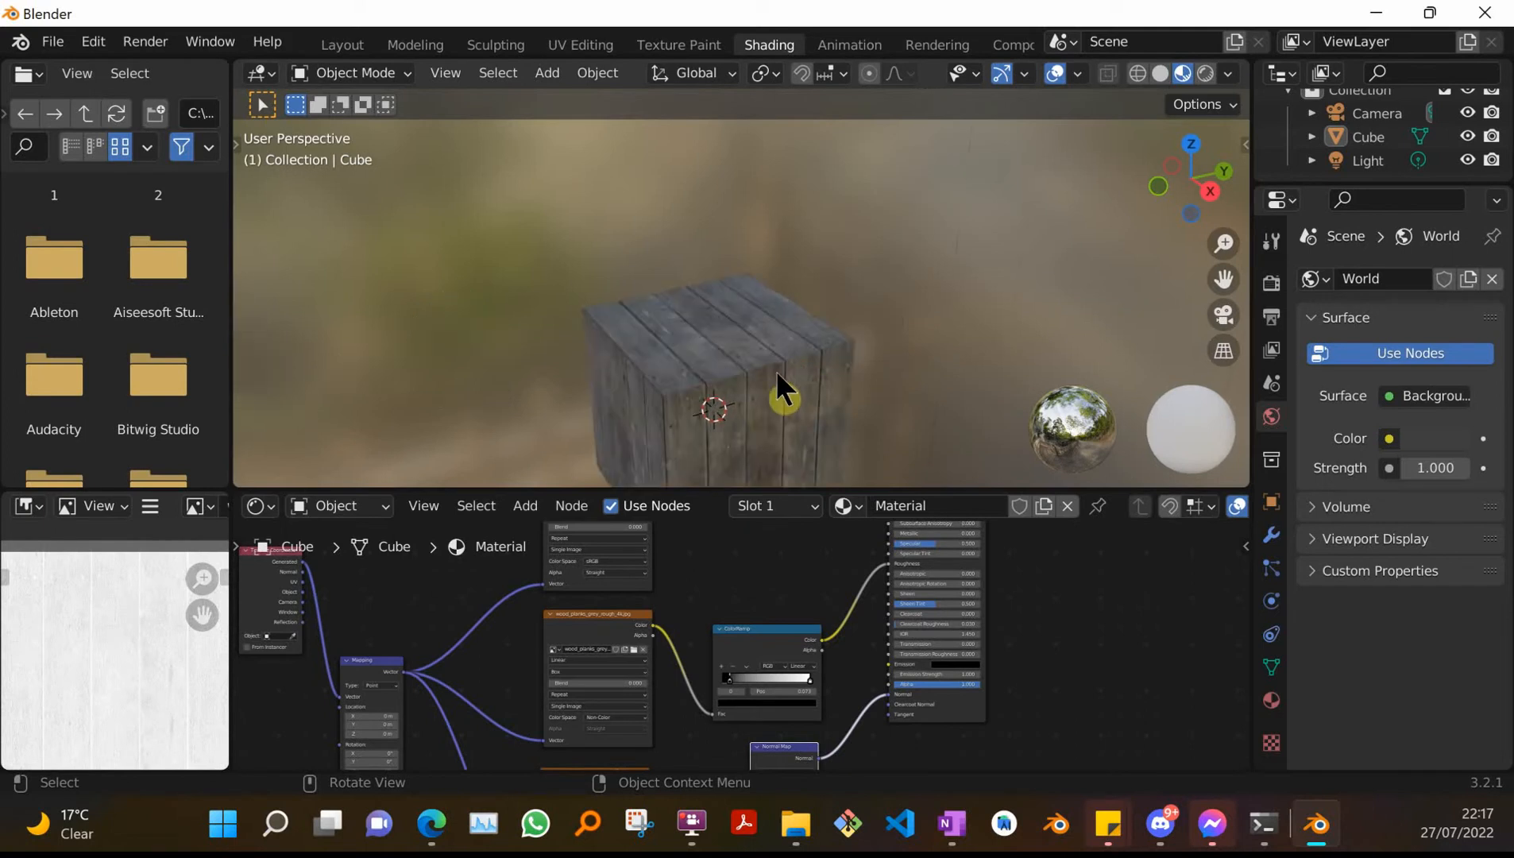
scroll(774, 370, "down", 4)
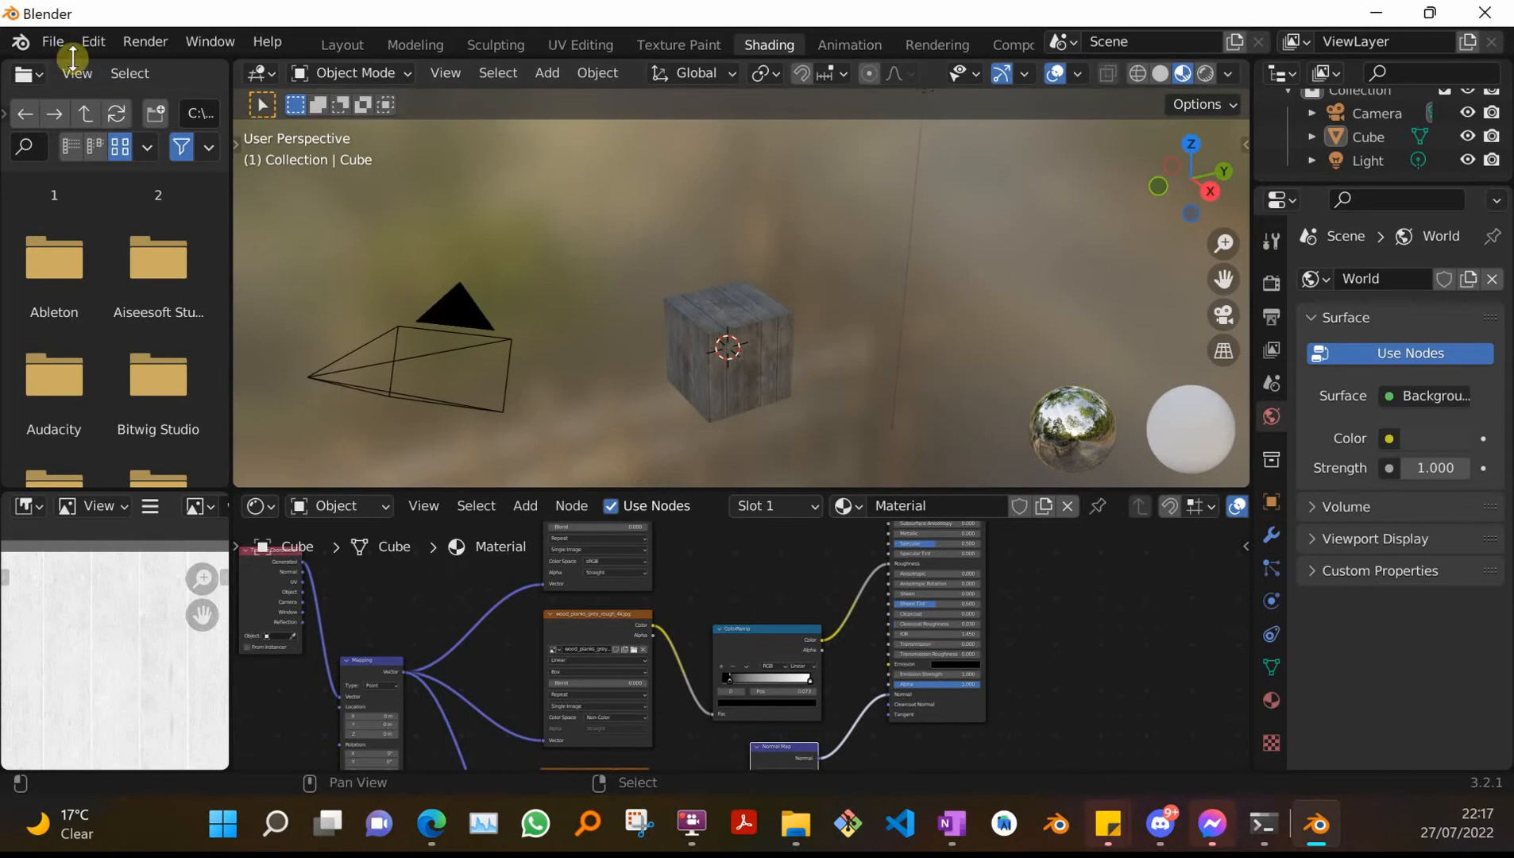
left_click(54, 42)
mouse_move(61, 68)
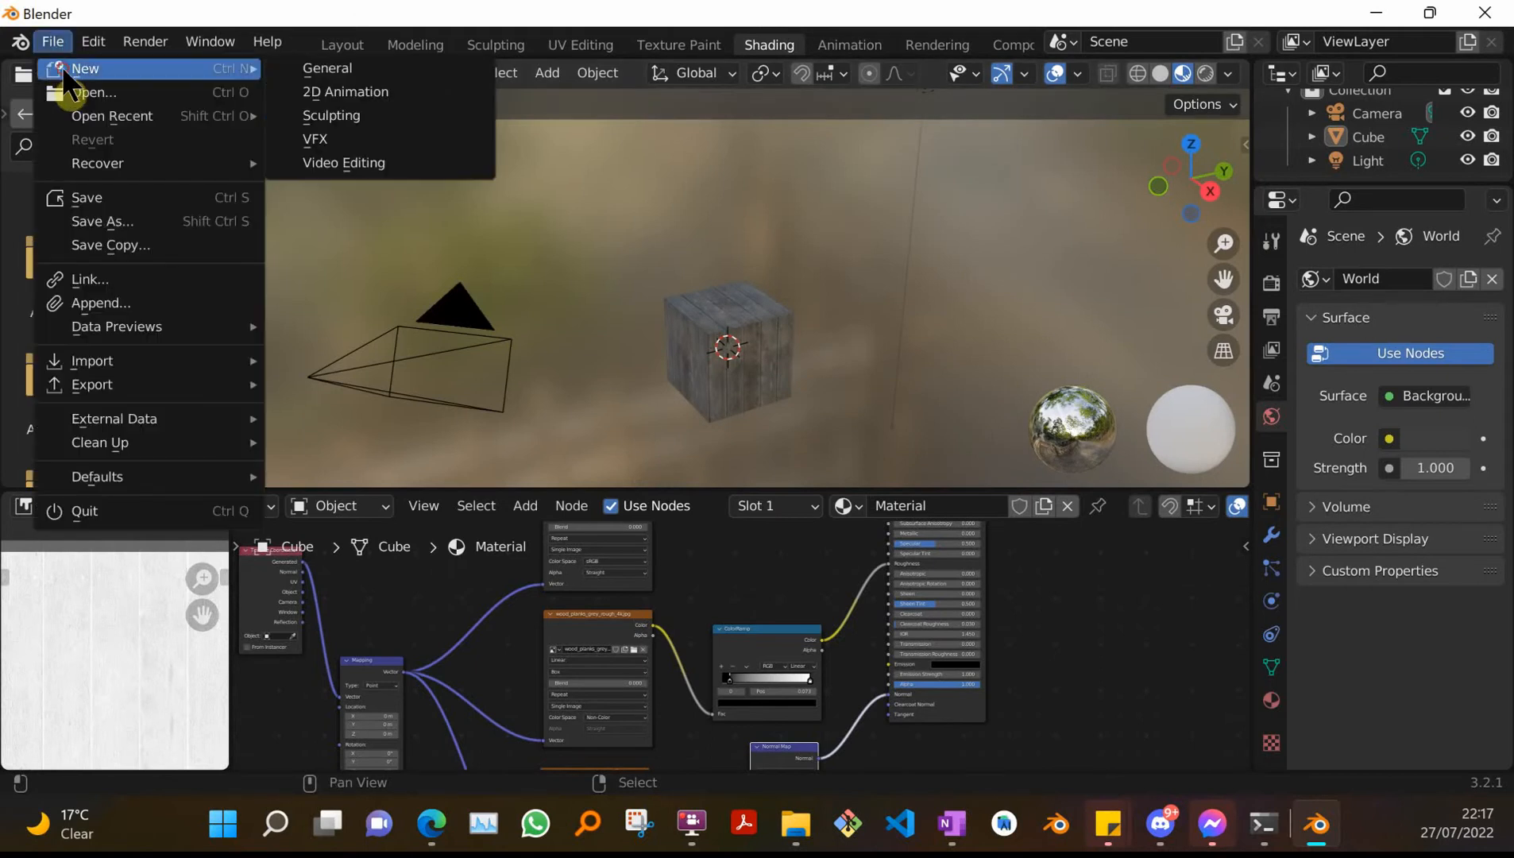
left_click(340, 70)
left_click(801, 449)
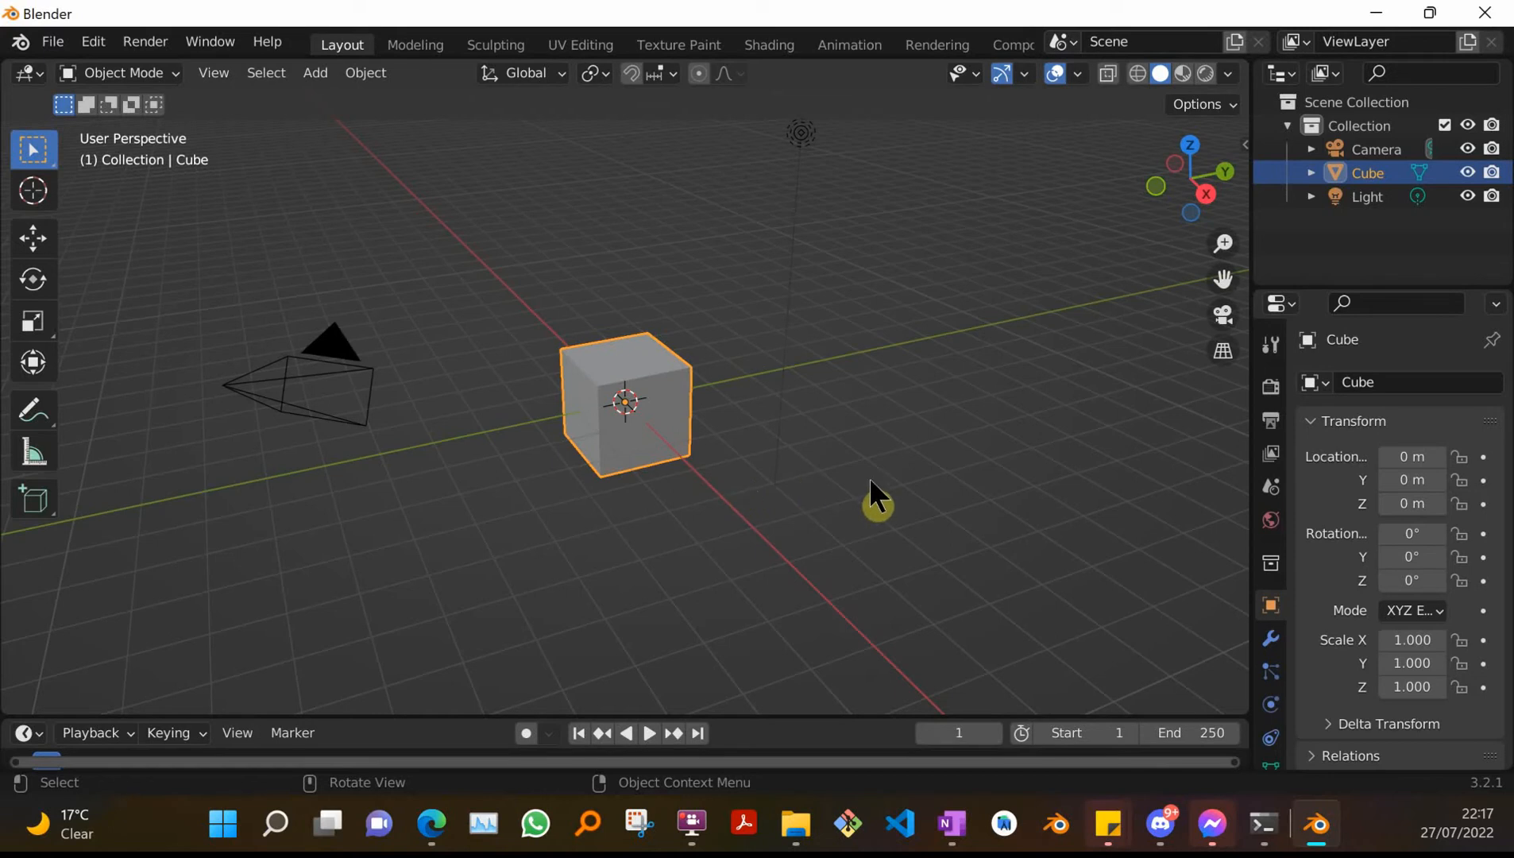
- Switch to the Shading workspace and display the default cube's Principled BSDF and Material Output nodes
left_click(778, 47)
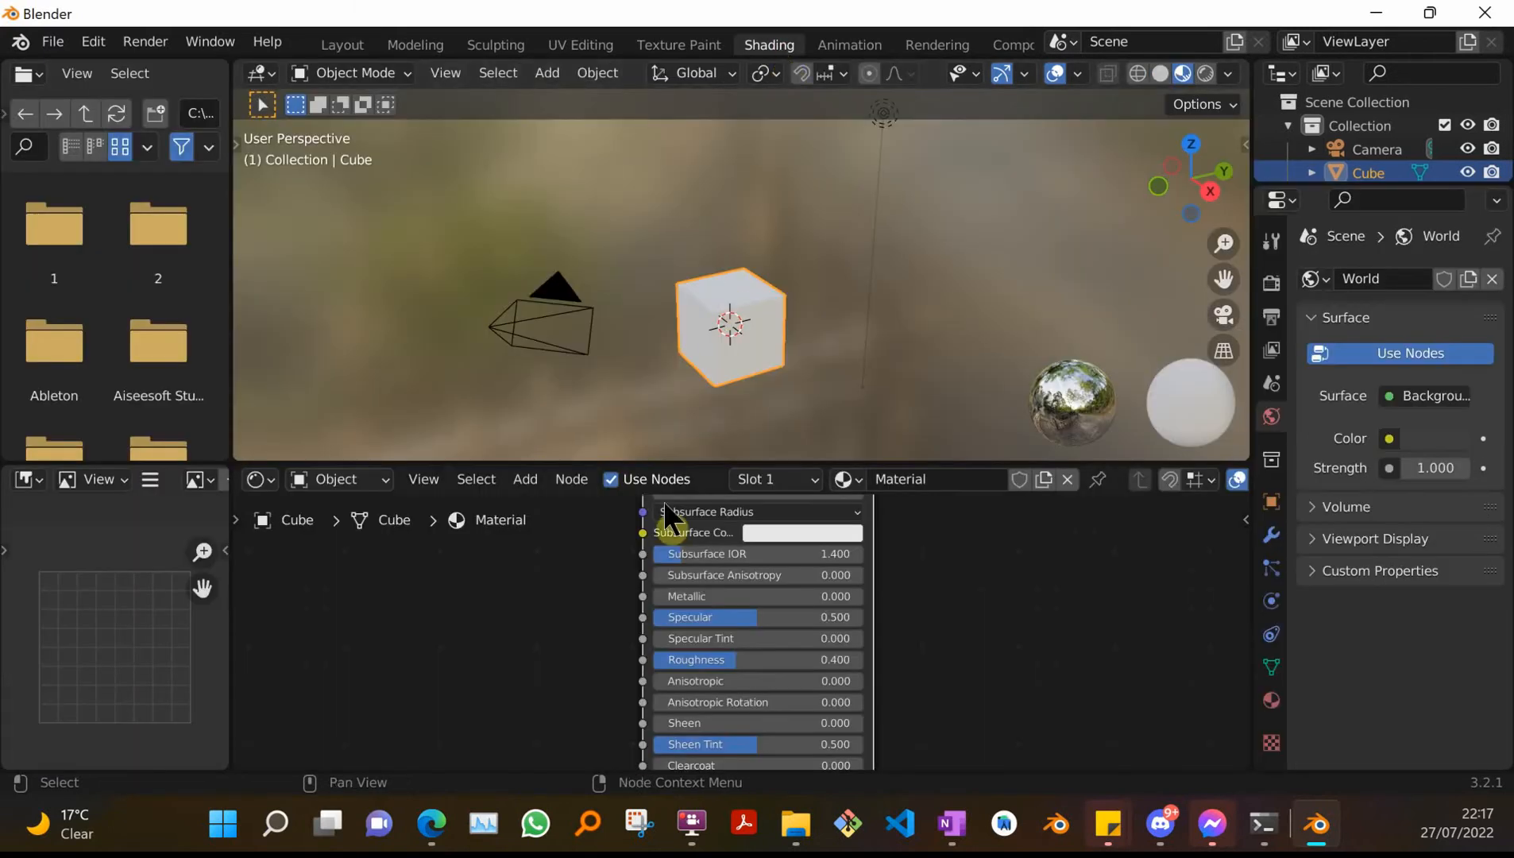
scroll(906, 594, "down", 5)
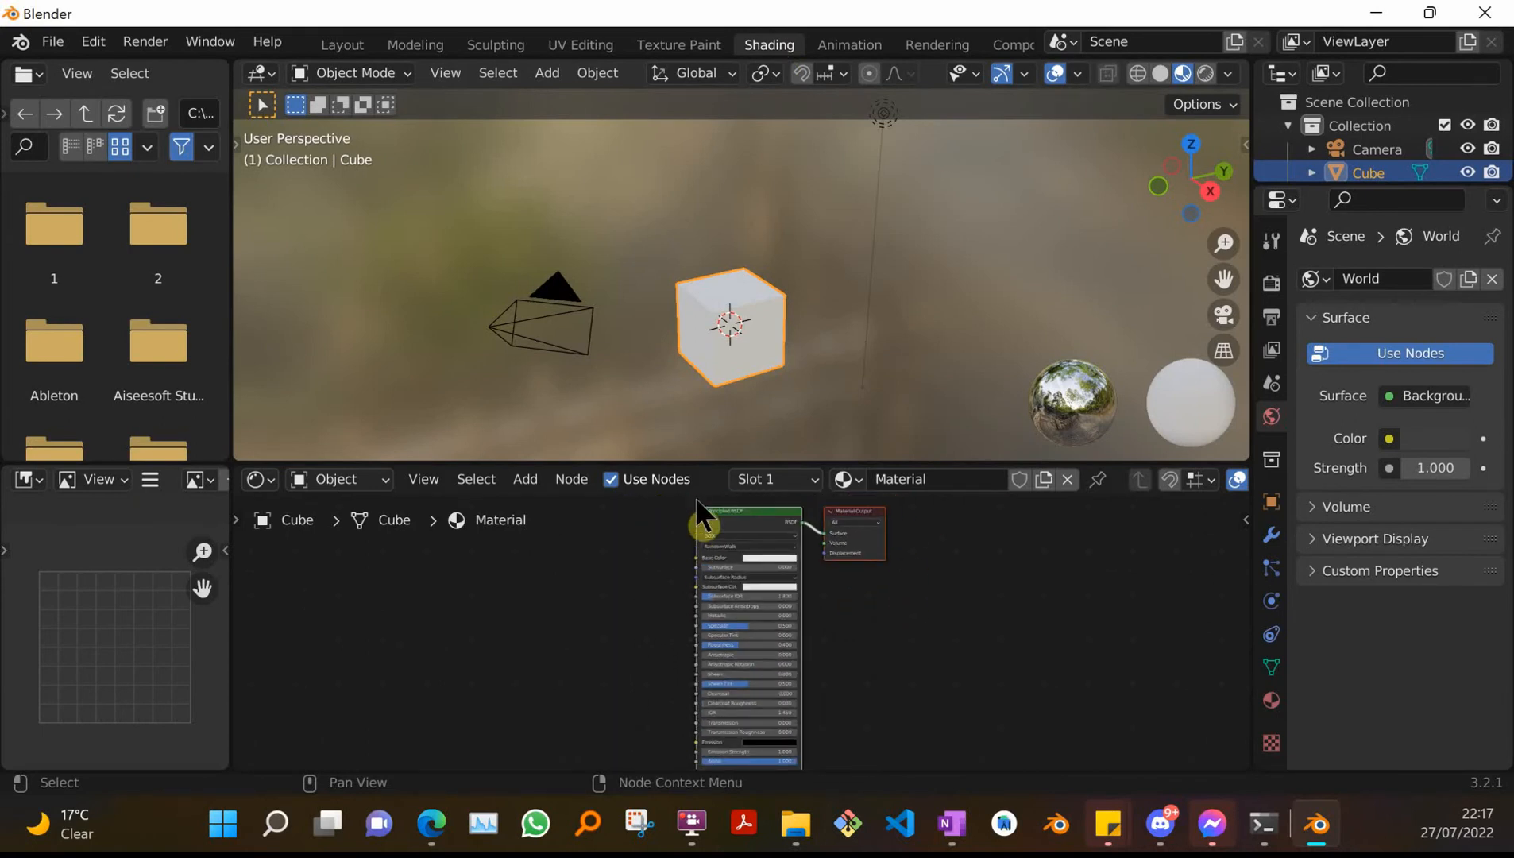
left_click_drag(744, 508, 716, 593)
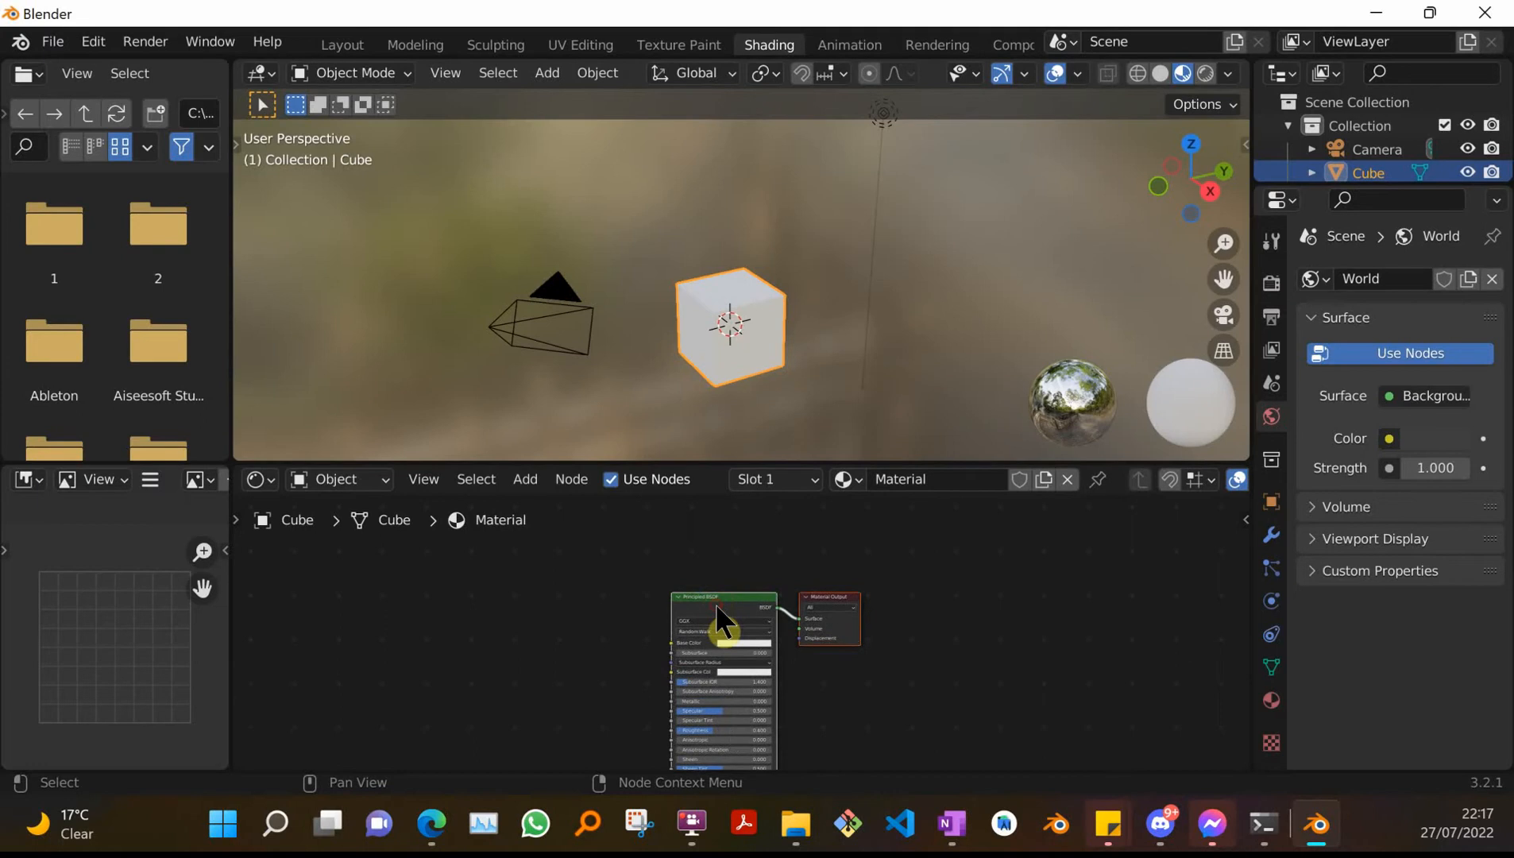
scroll(719, 627, "up", 3)
scroll(719, 627, "up", 1)
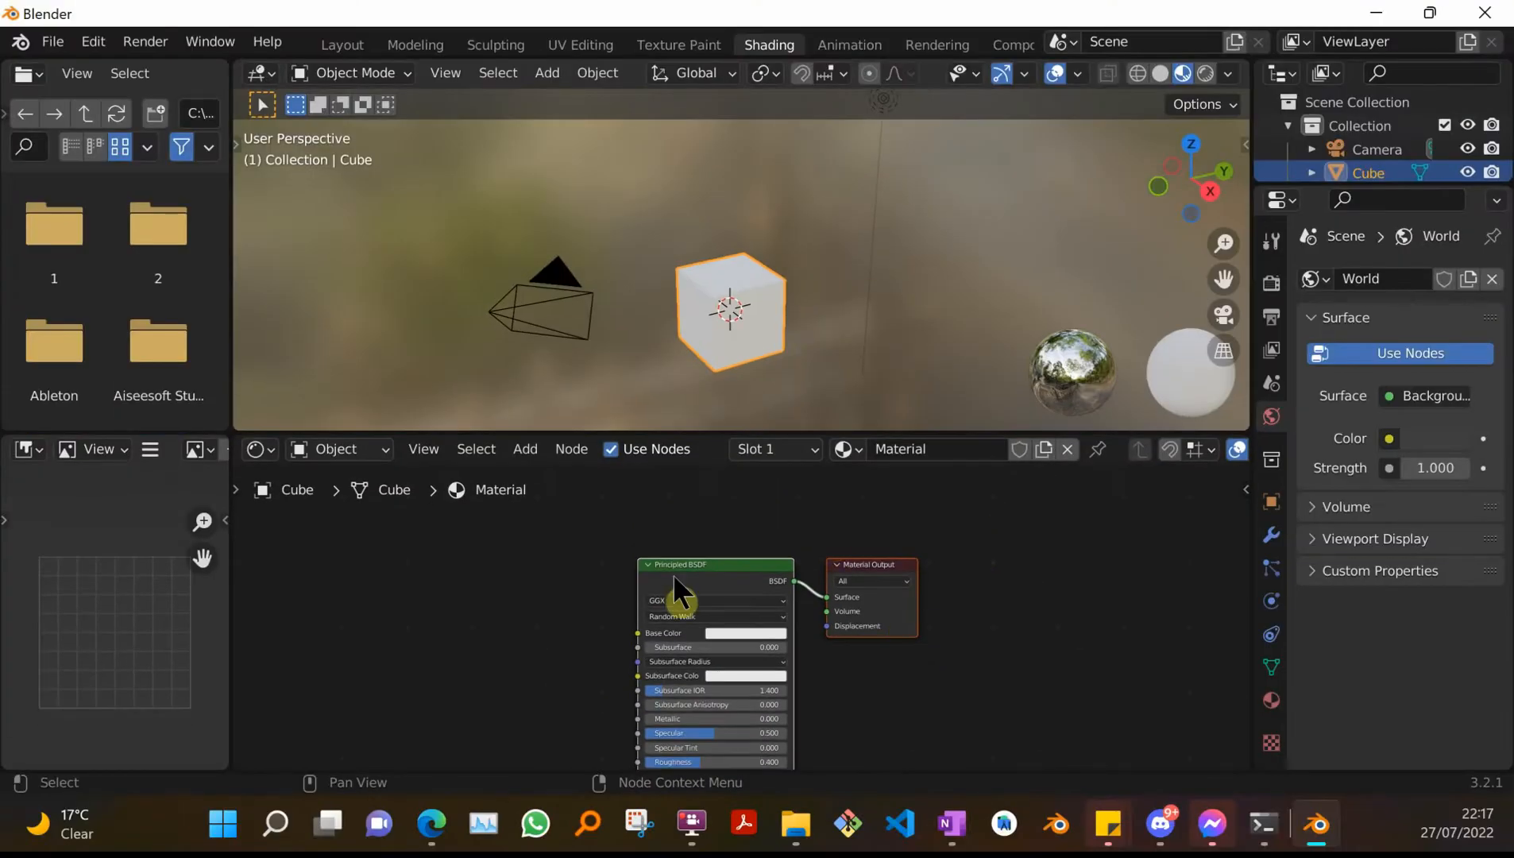
left_click_drag(719, 556, 763, 497)
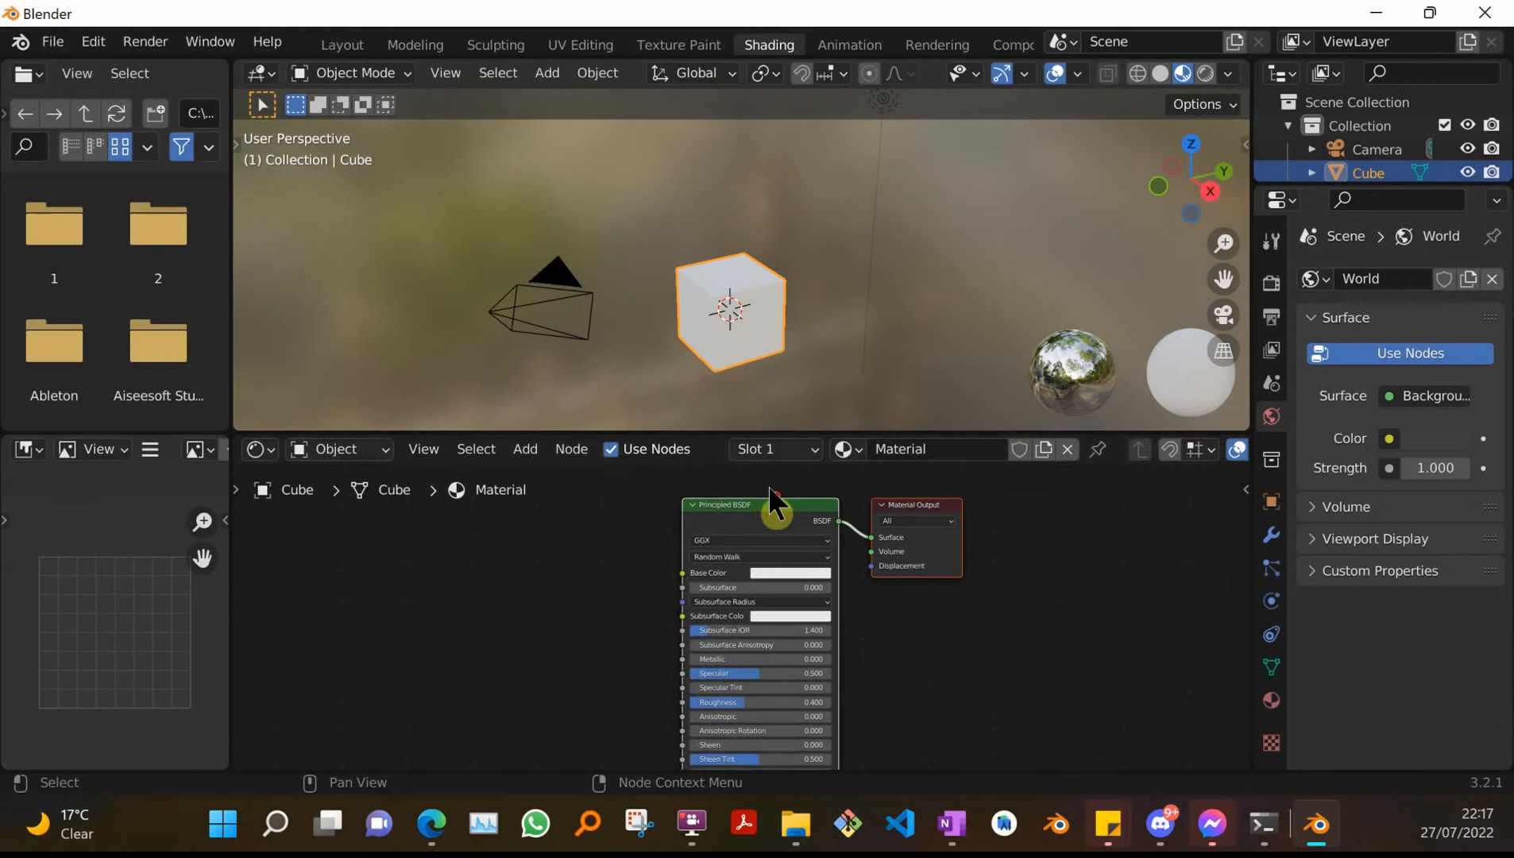
- Add an Image Texture node to the left of the Principled BSDF node
left_click(526, 450)
mouse_move(551, 584)
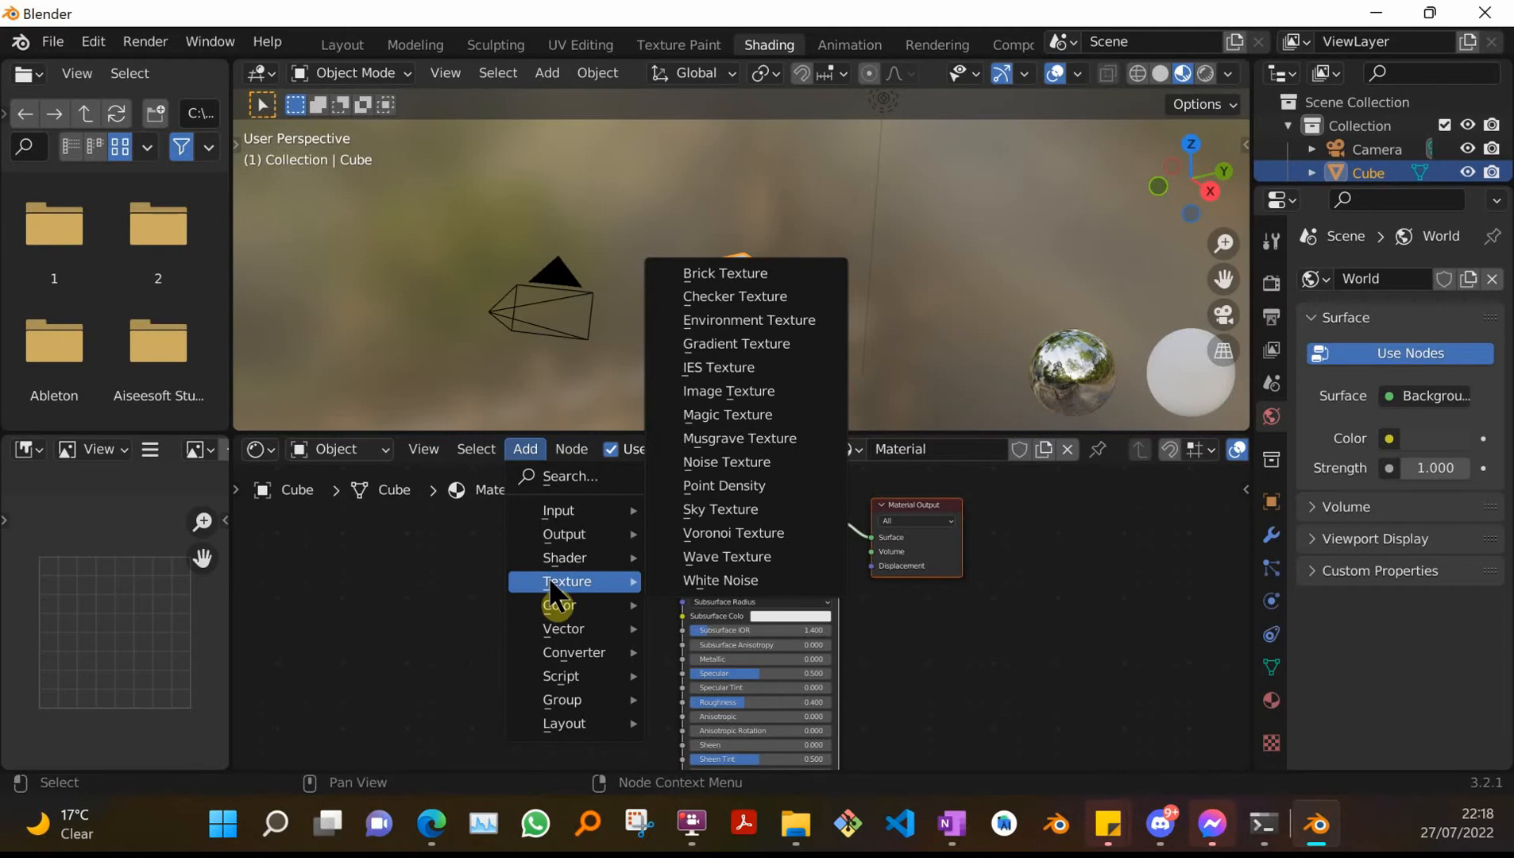
left_click(781, 394)
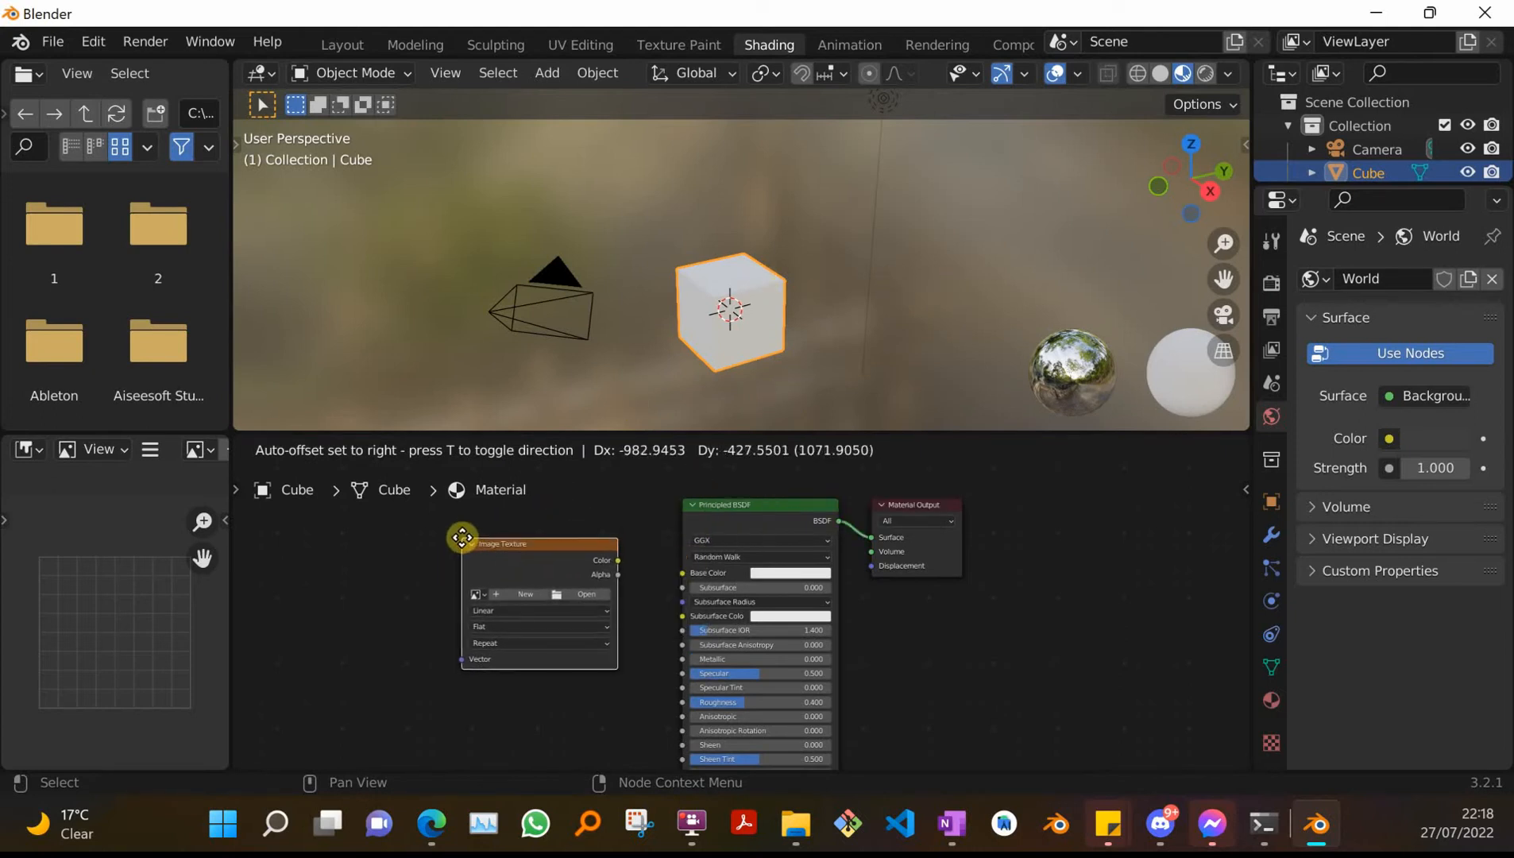
left_click(460, 535)
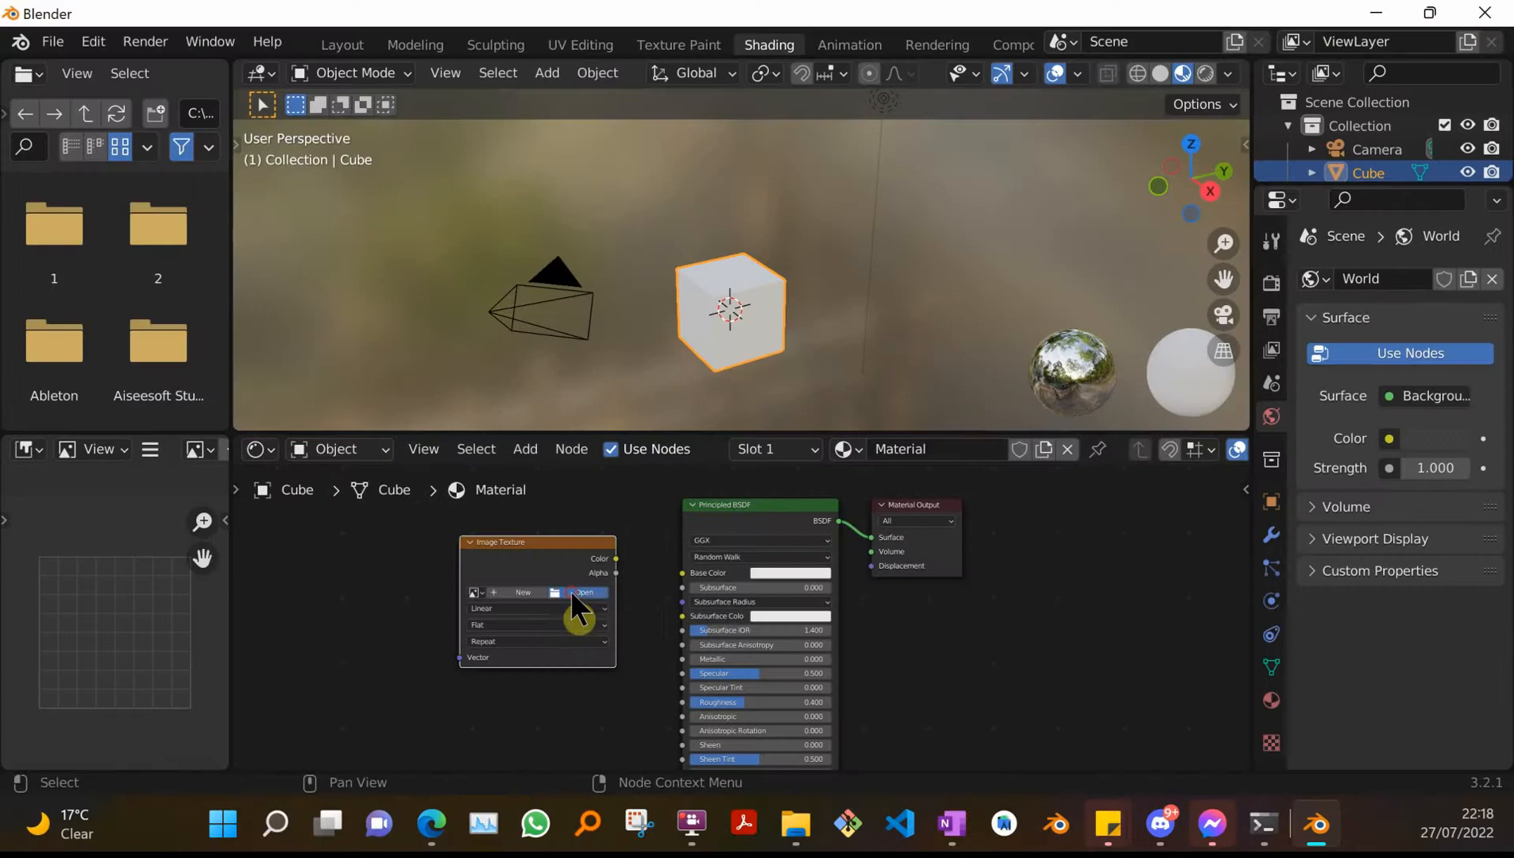
- Load wood_planks_grey_diff_4k.jpg from the recent textures folder into the Image Texture node
left_click(370, 560)
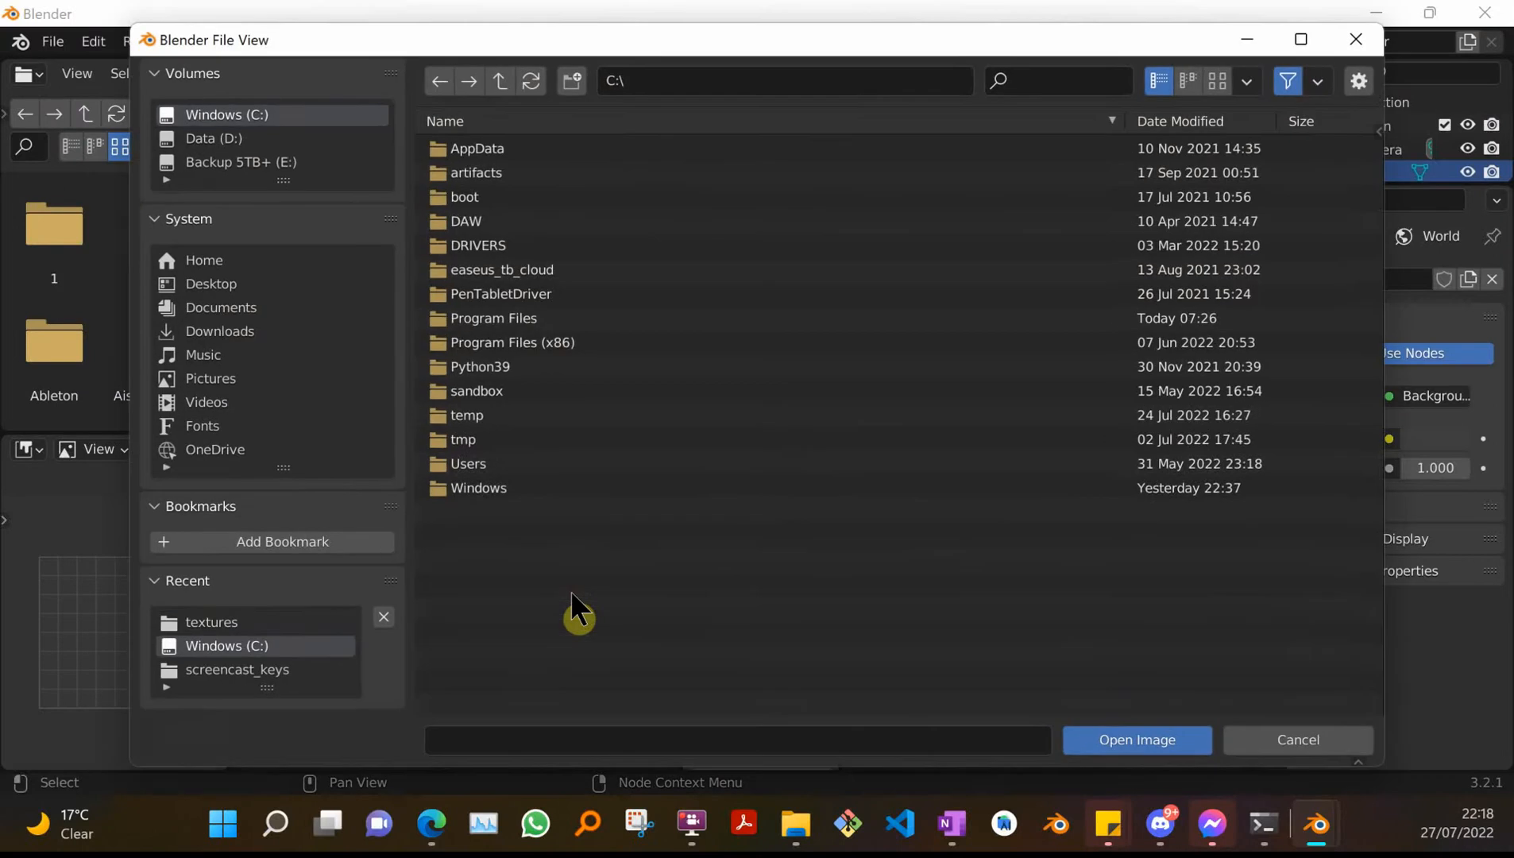
left_click(215, 622)
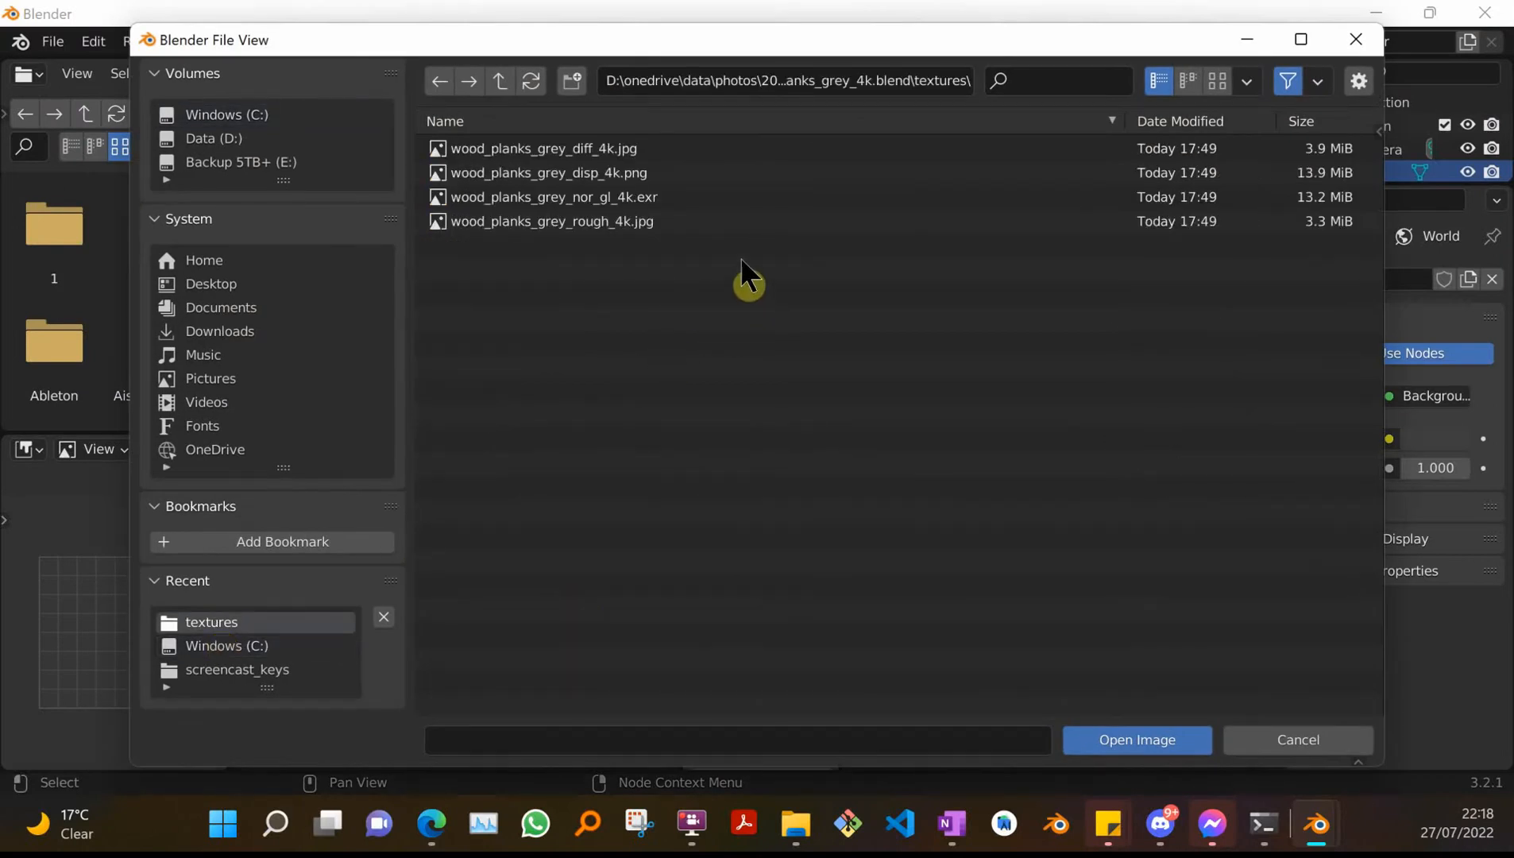
double_click(559, 146)
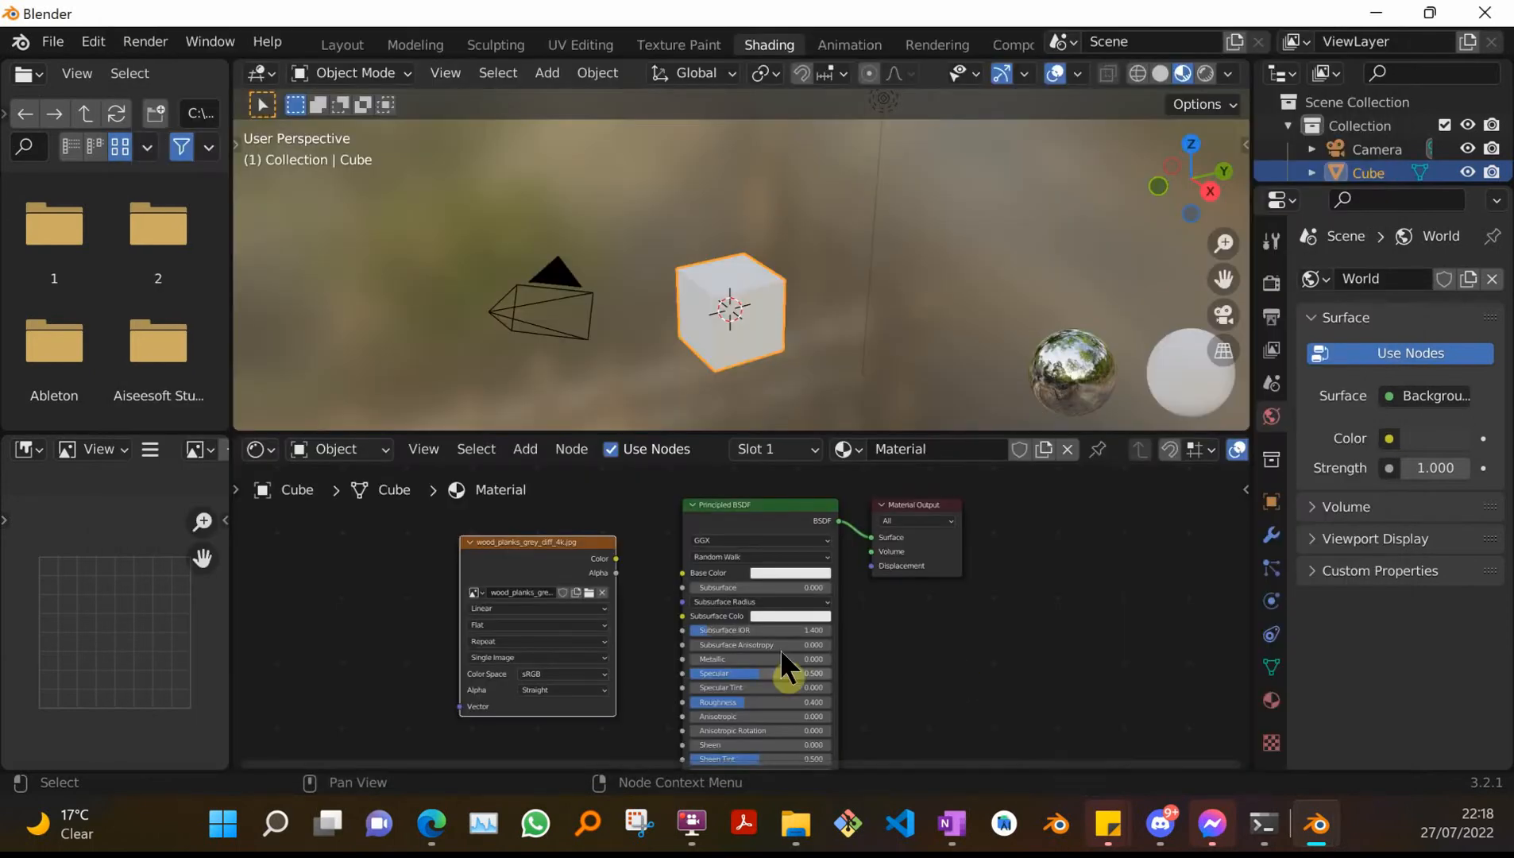
- Connect the image texture's Color output to the Principled BSDF's Base Color and inspect the cube up close
left_click_drag(617, 558, 680, 571)
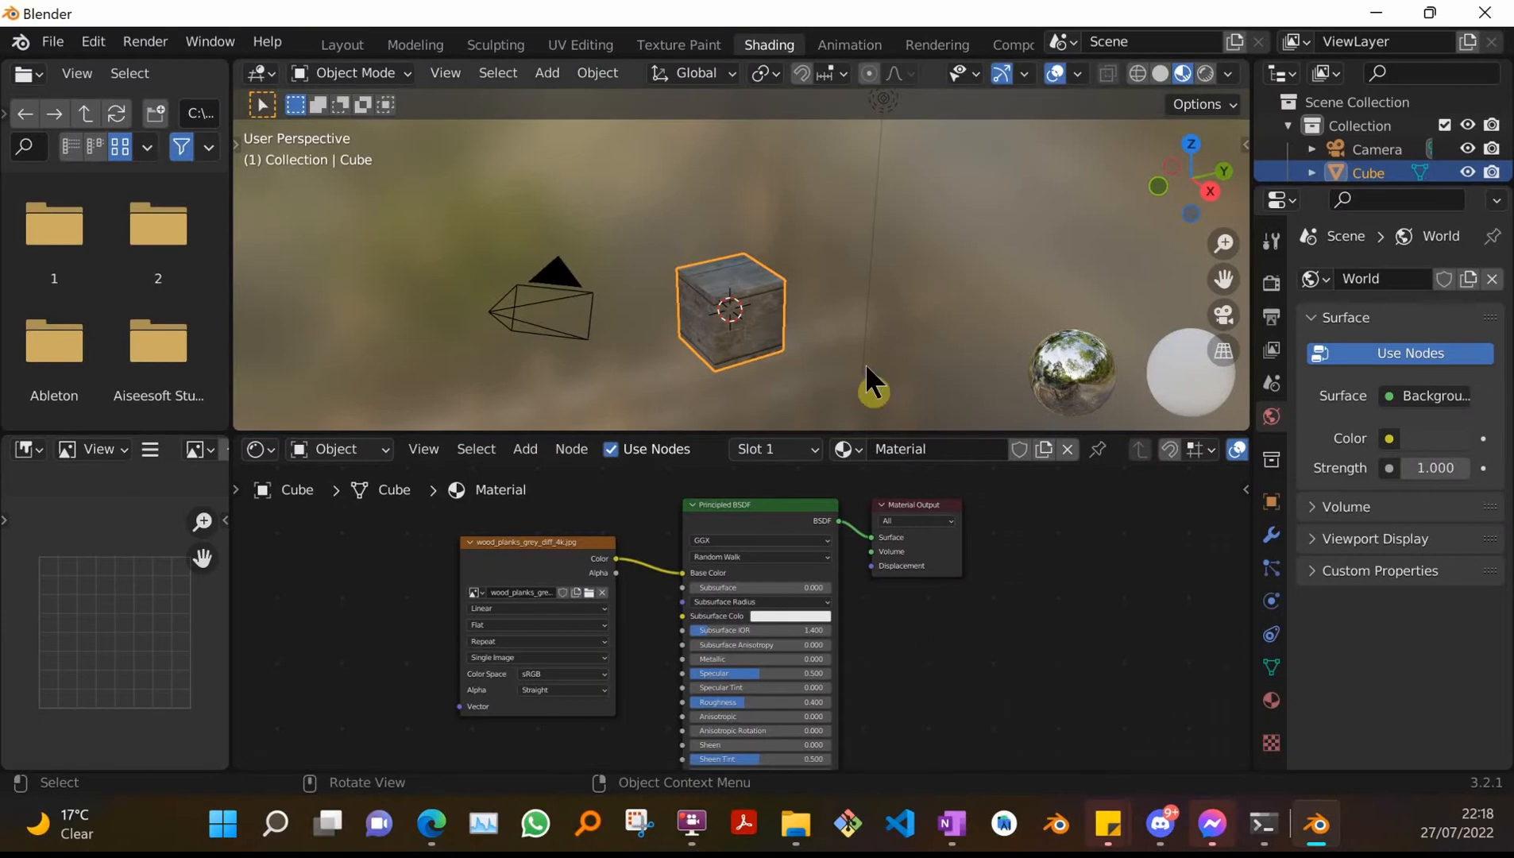
scroll(730, 324, "up", 2)
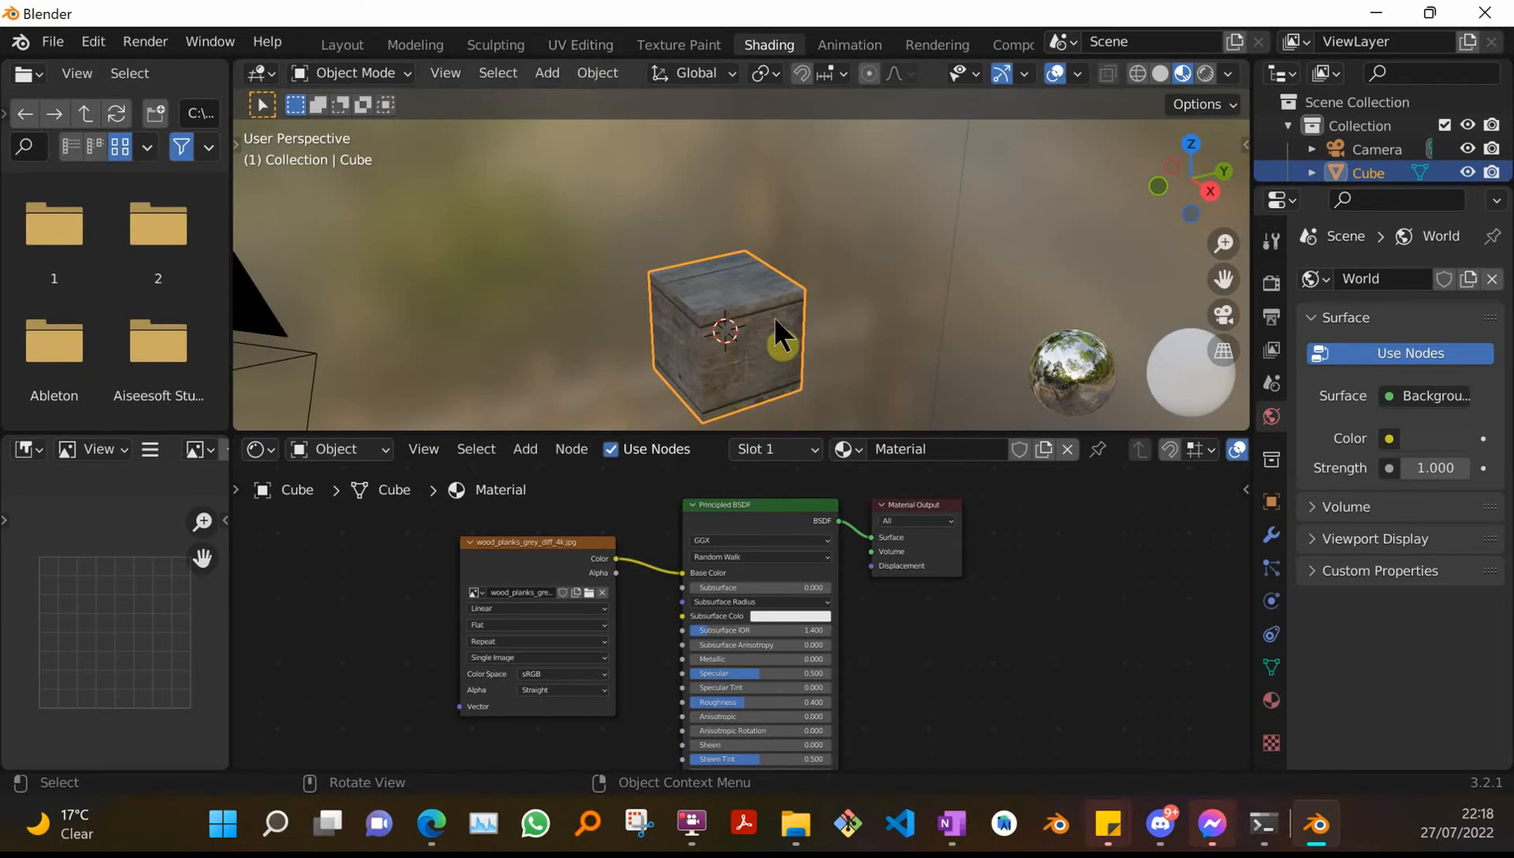
scroll(773, 316, "up", 3)
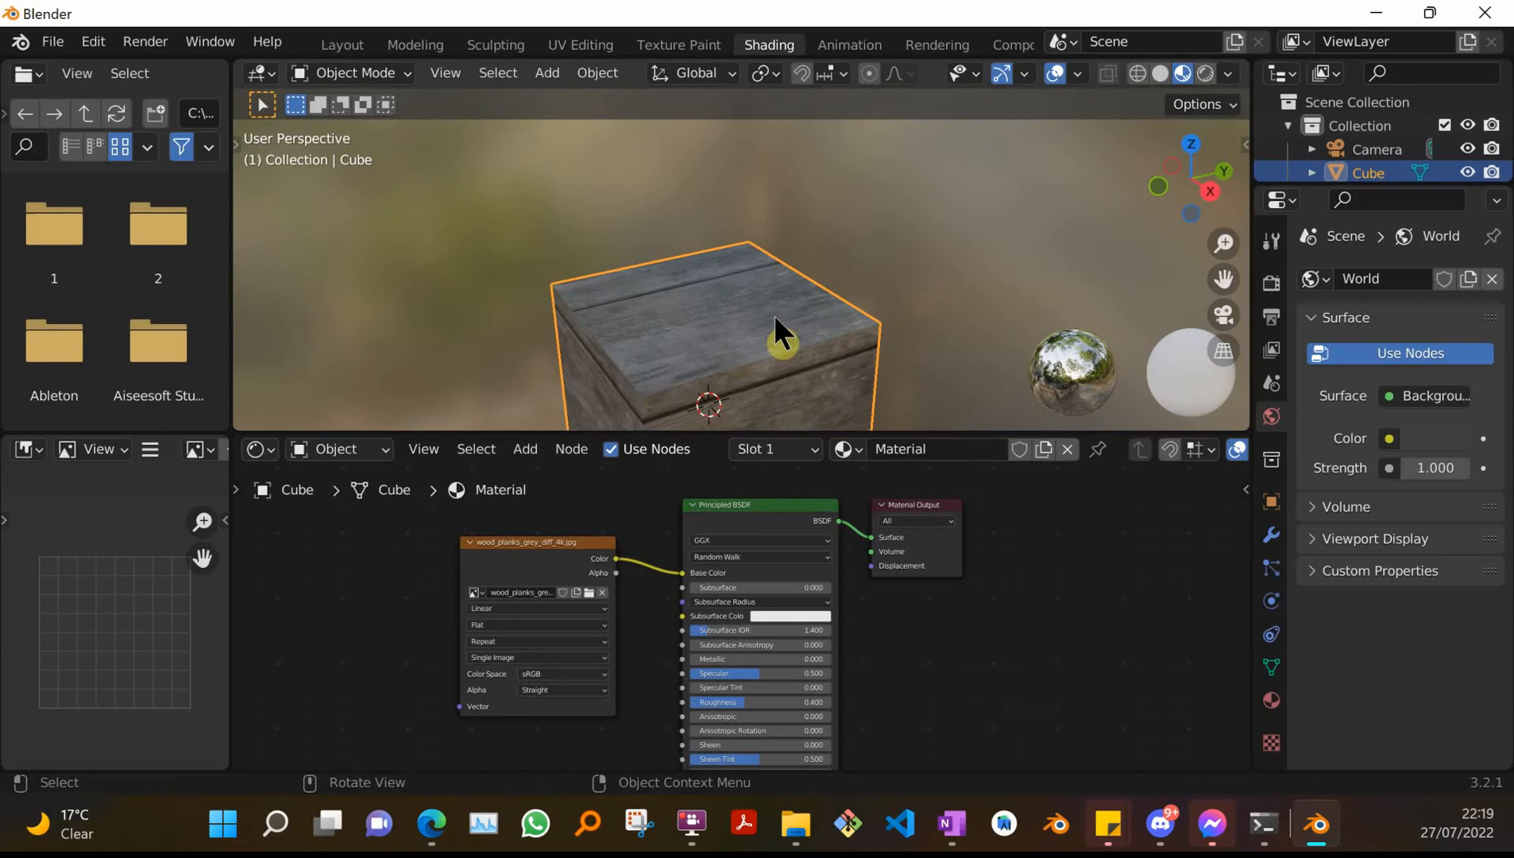
scroll(773, 315, "down", 4)
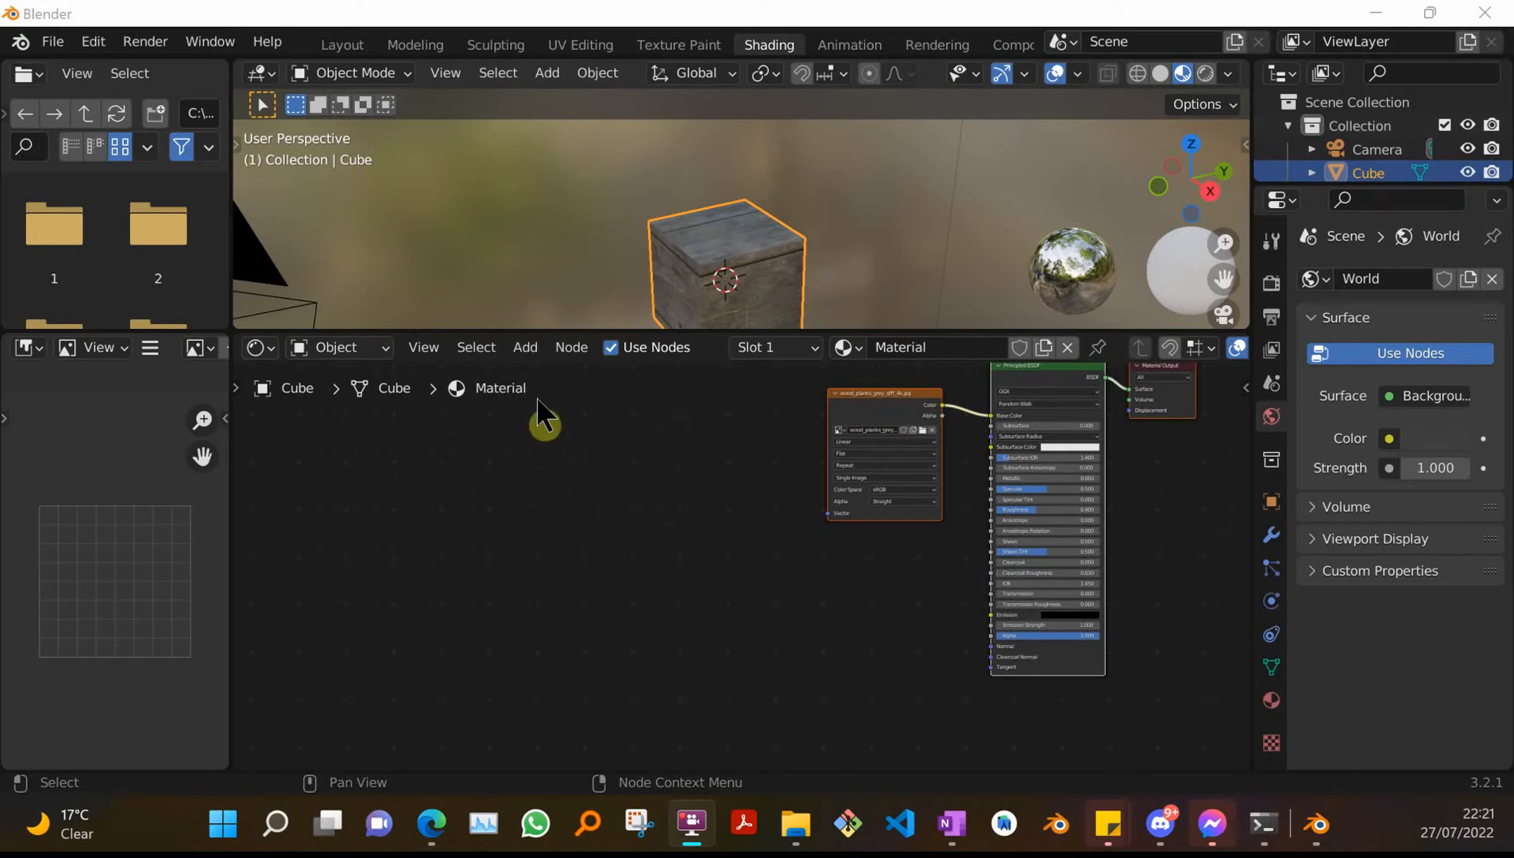
- Add a Texture Coordinate node well to the left of the image texture node, leaving space between them
left_click(525, 347)
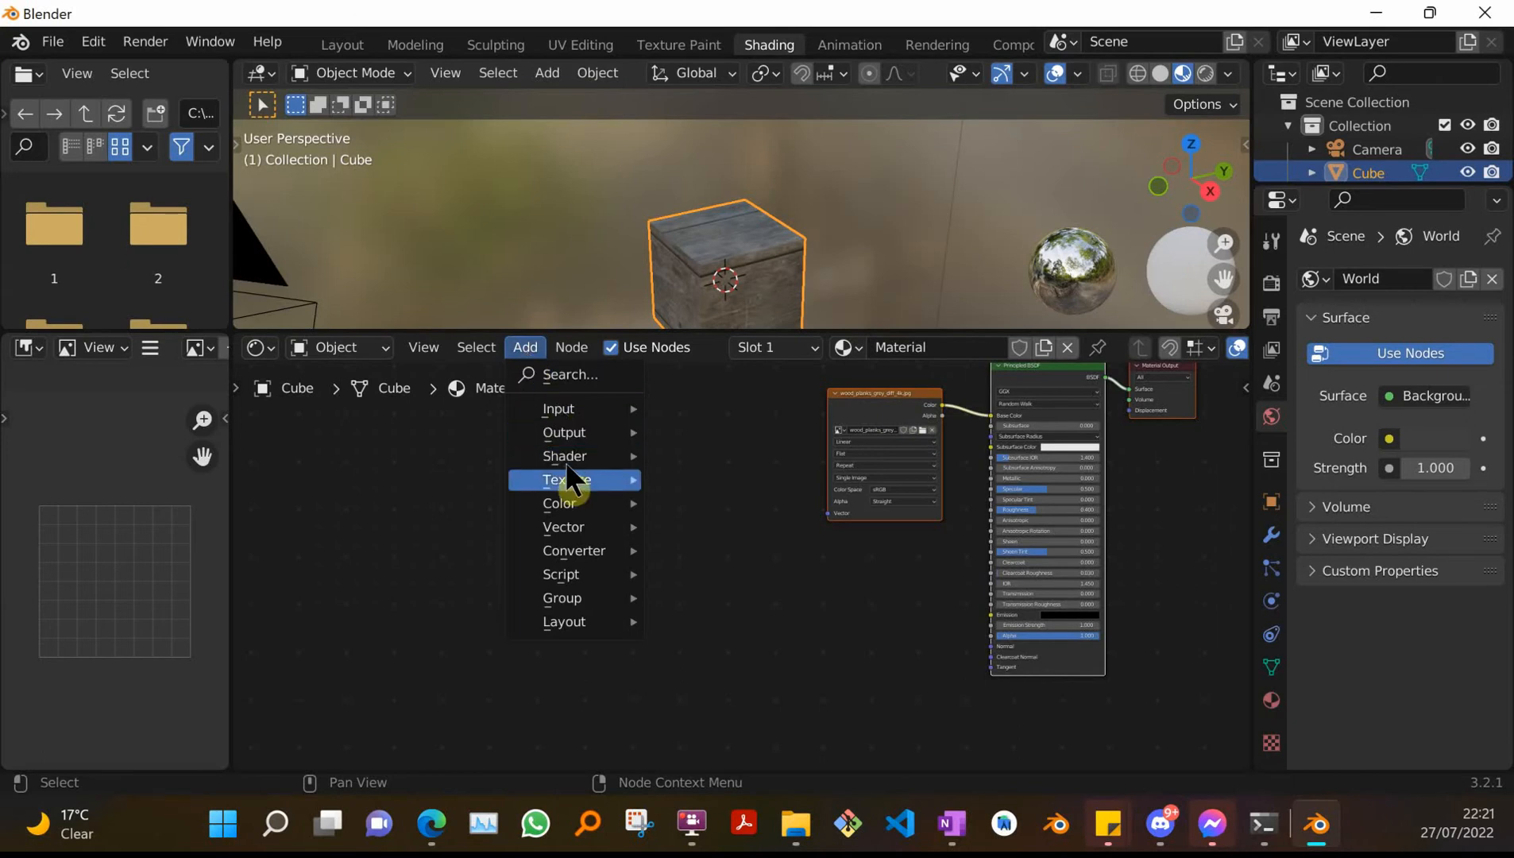
mouse_move(558, 408)
scroll(699, 782, "down", 2)
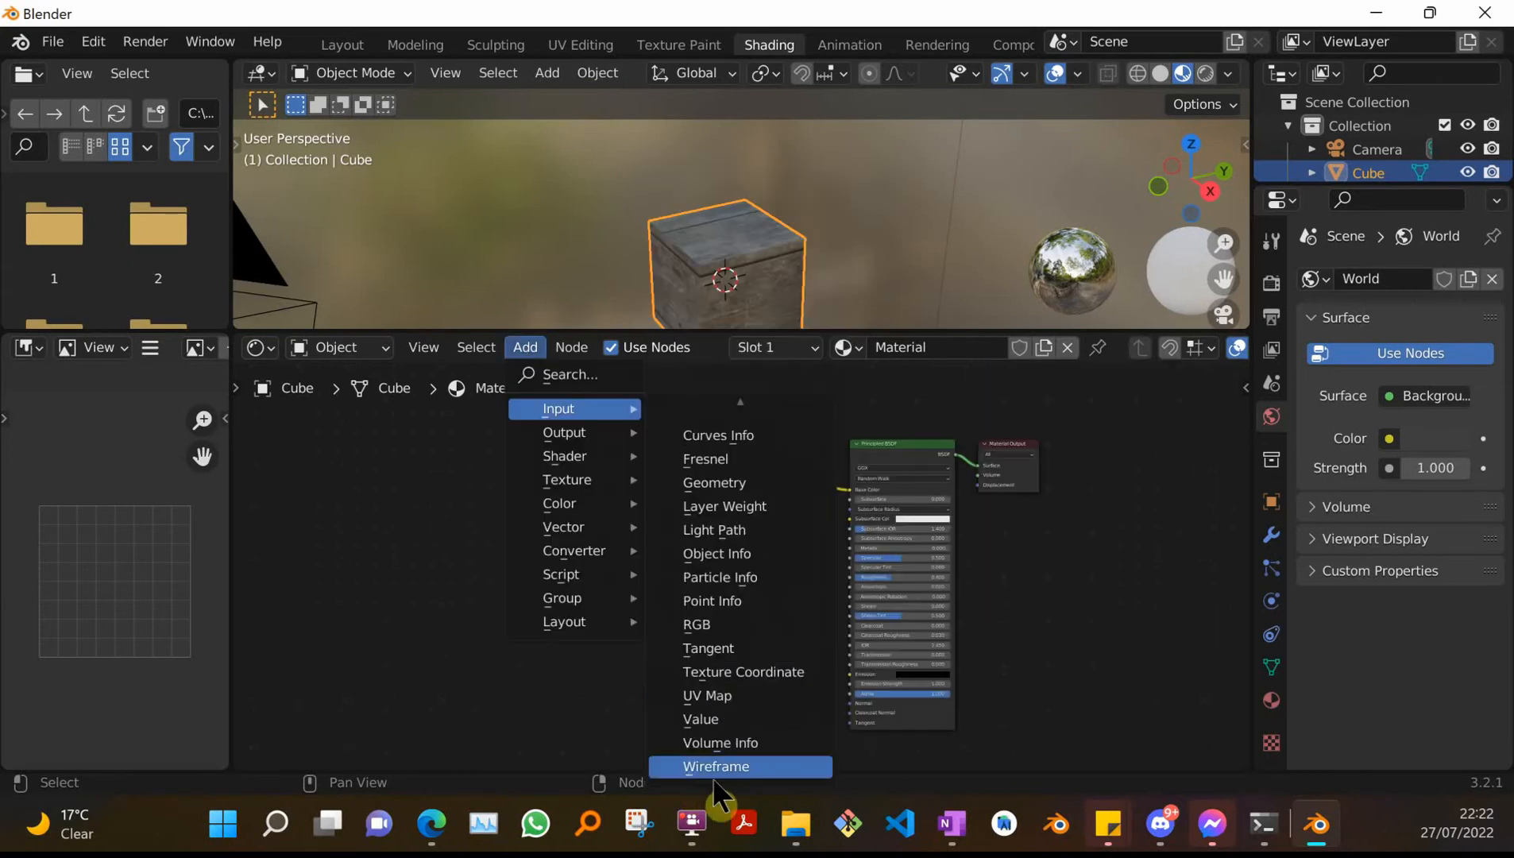
left_click(765, 672)
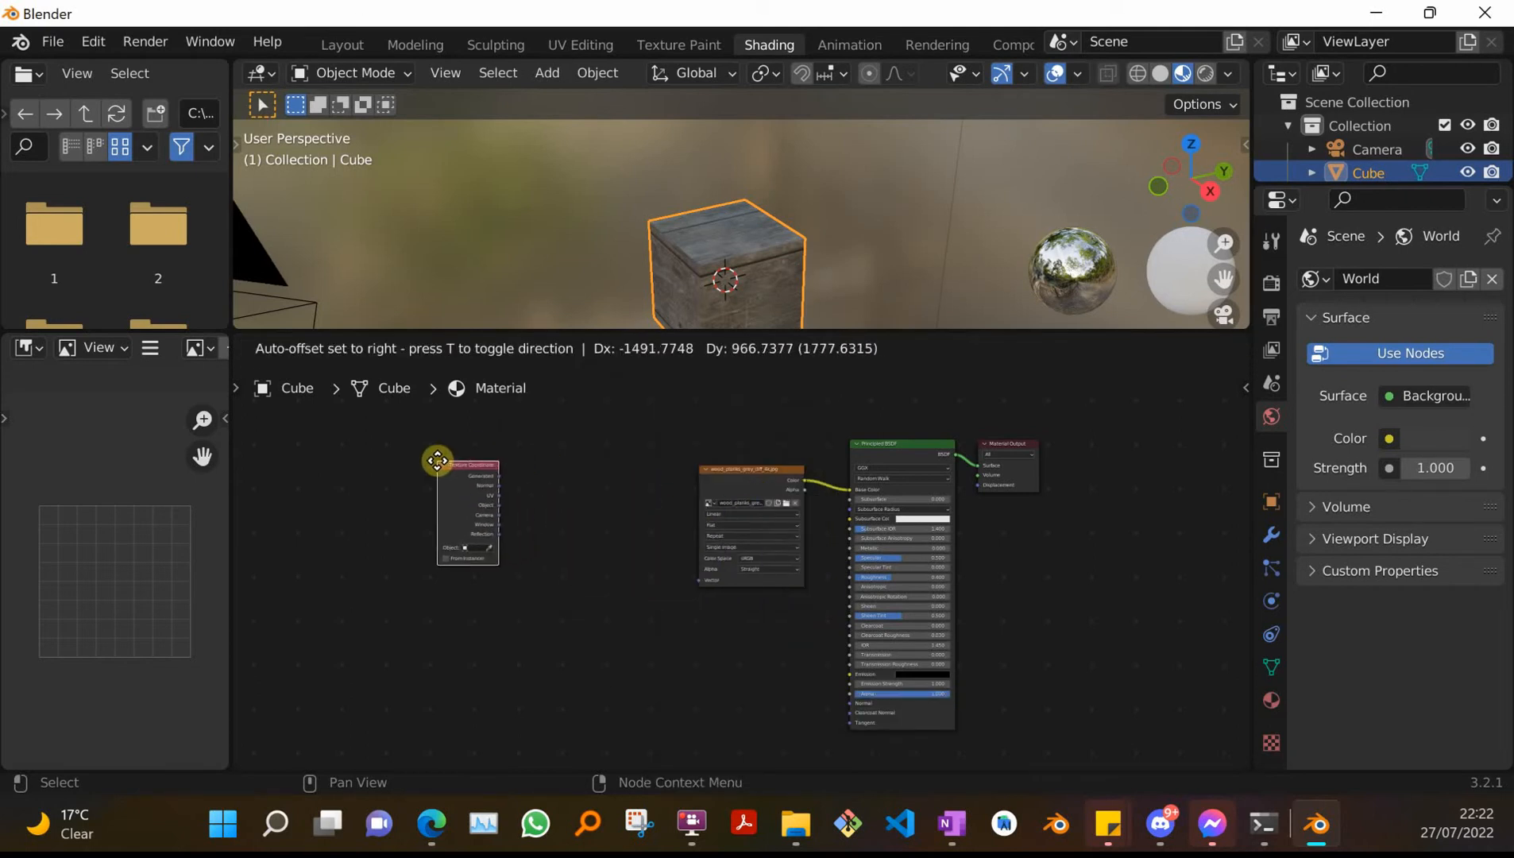
left_click(437, 461)
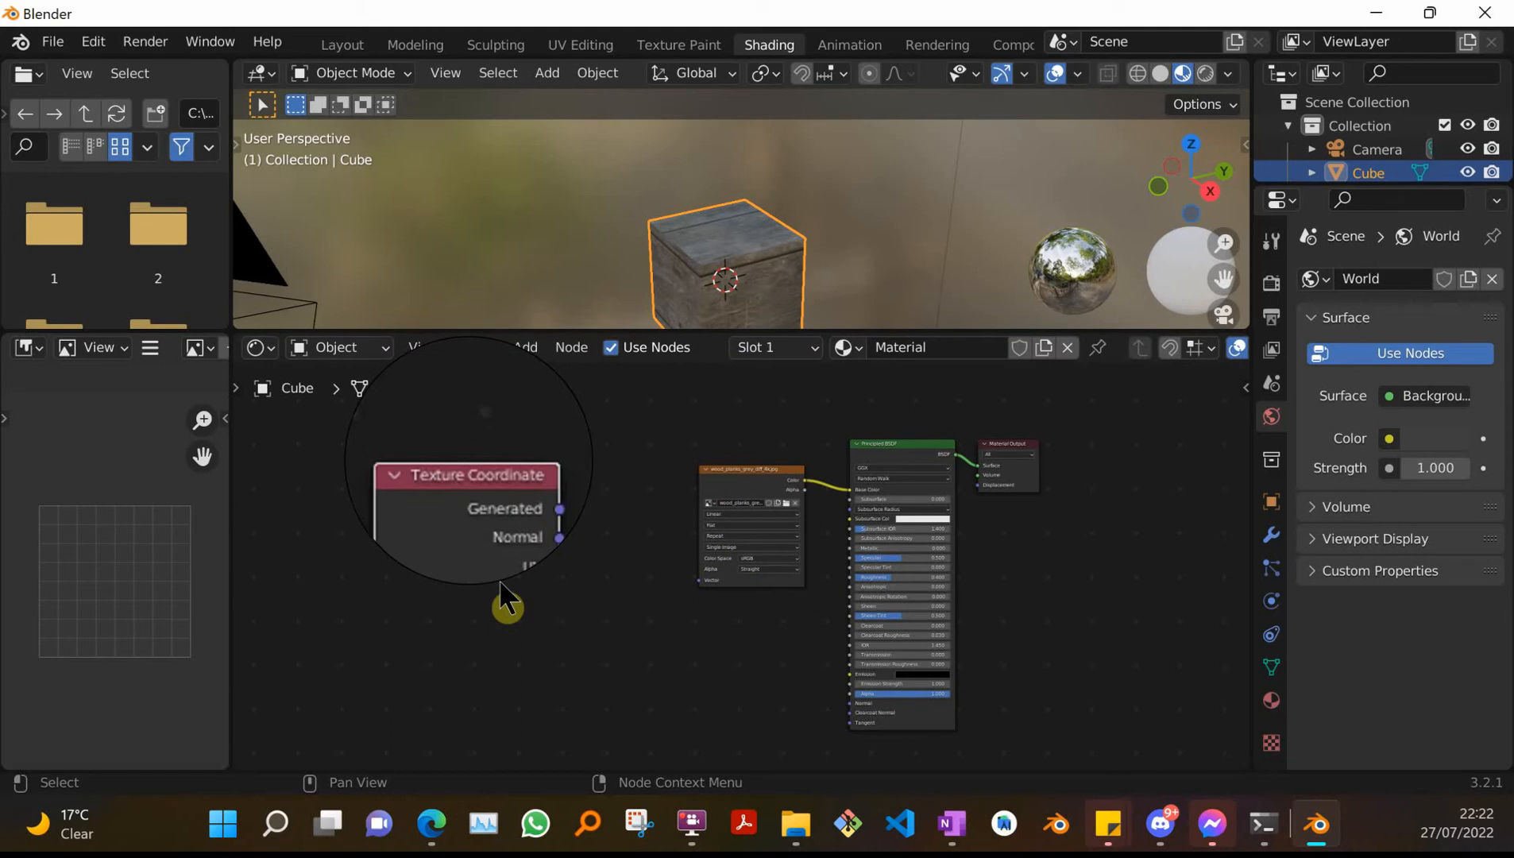
scroll(506, 603, "up", 2)
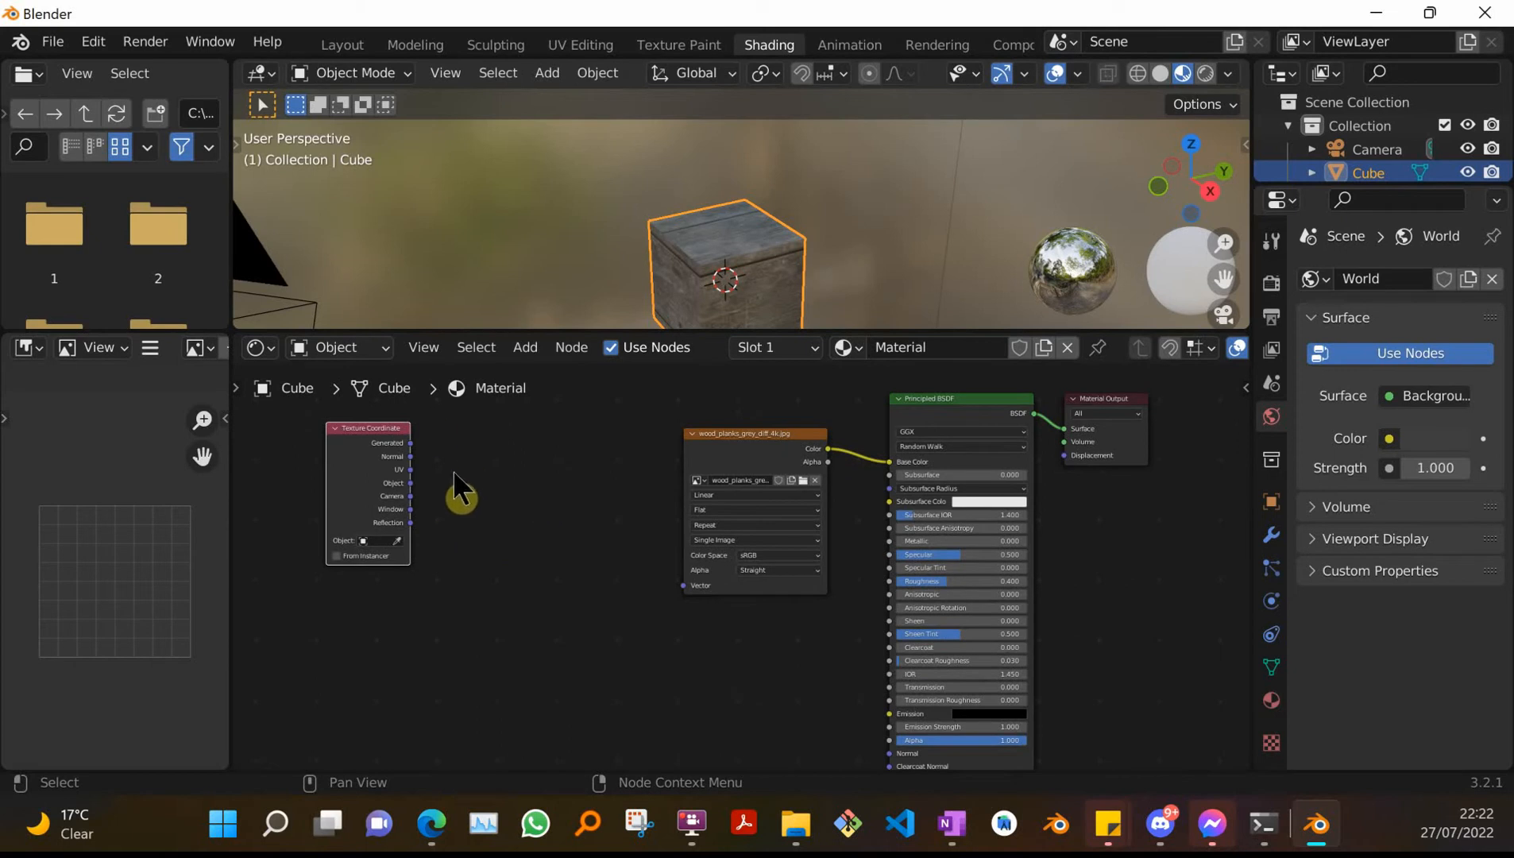
- Add a Mapping node between the Texture Coordinate and image texture nodes
left_click(526, 349)
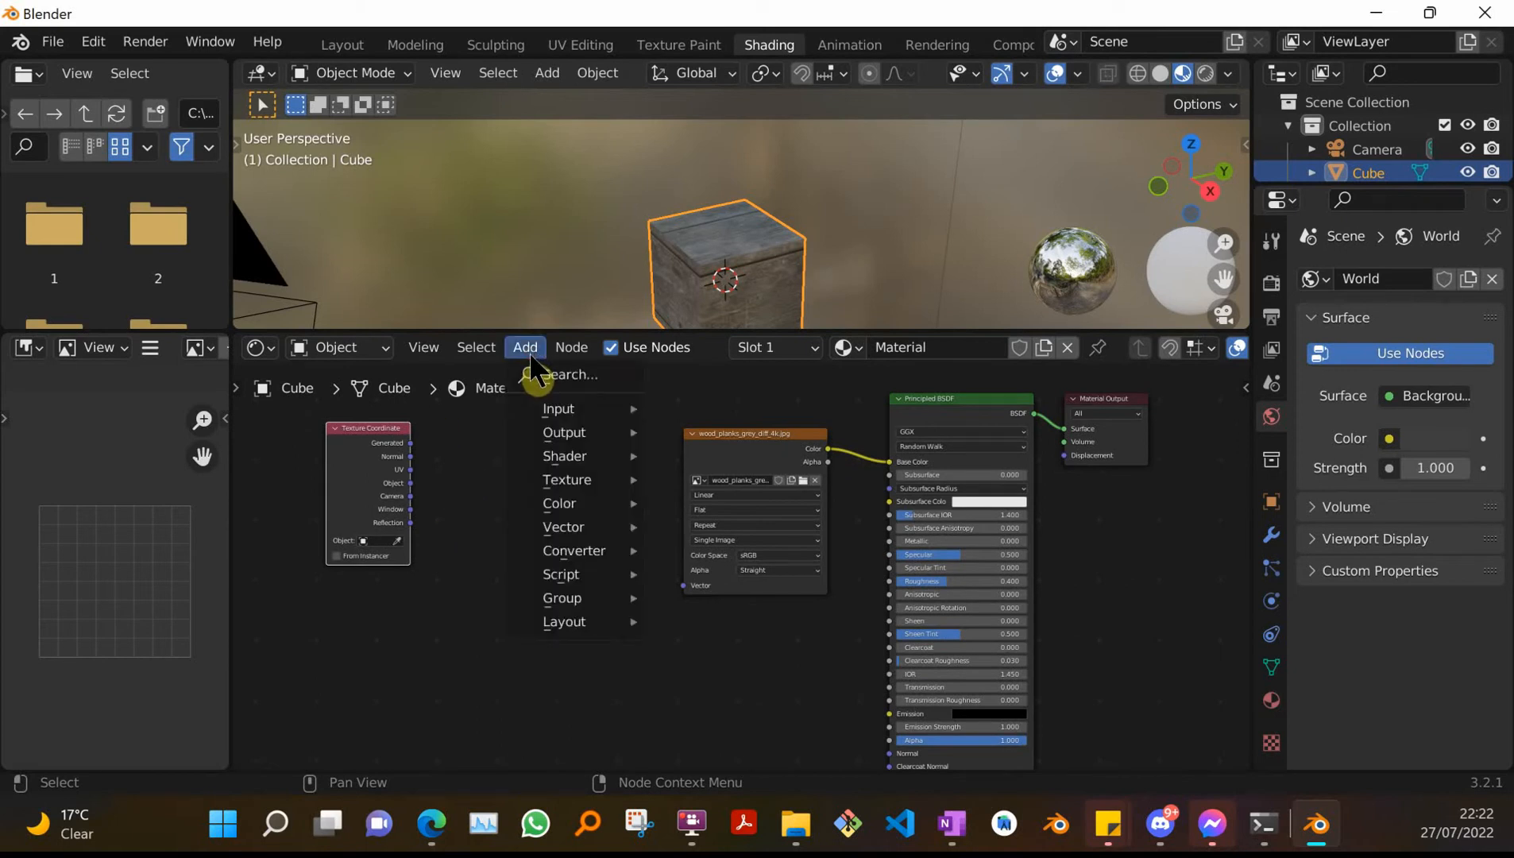
mouse_move(567, 526)
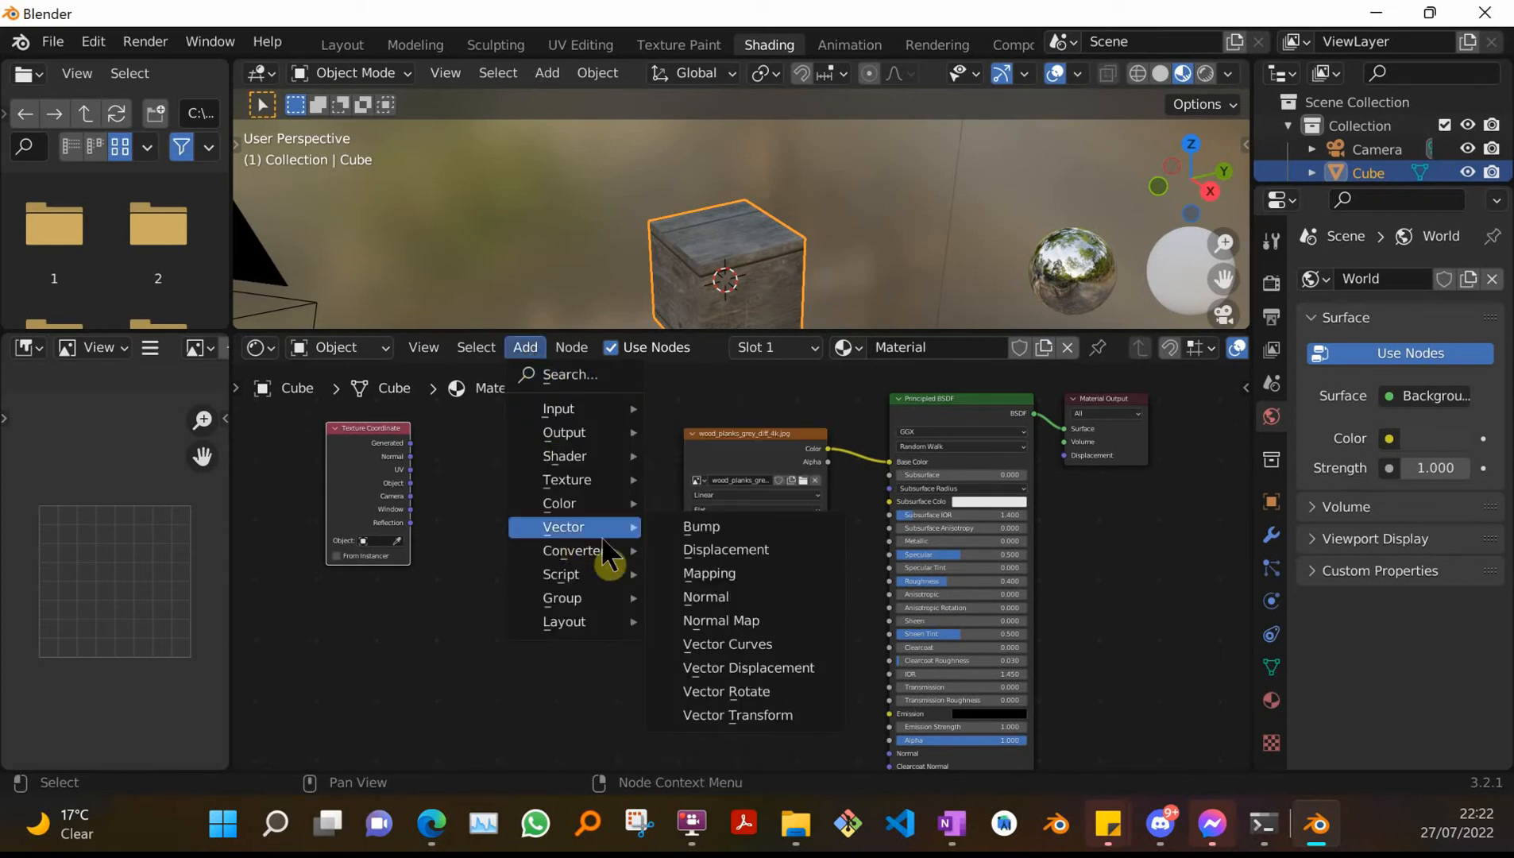
left_click(681, 566)
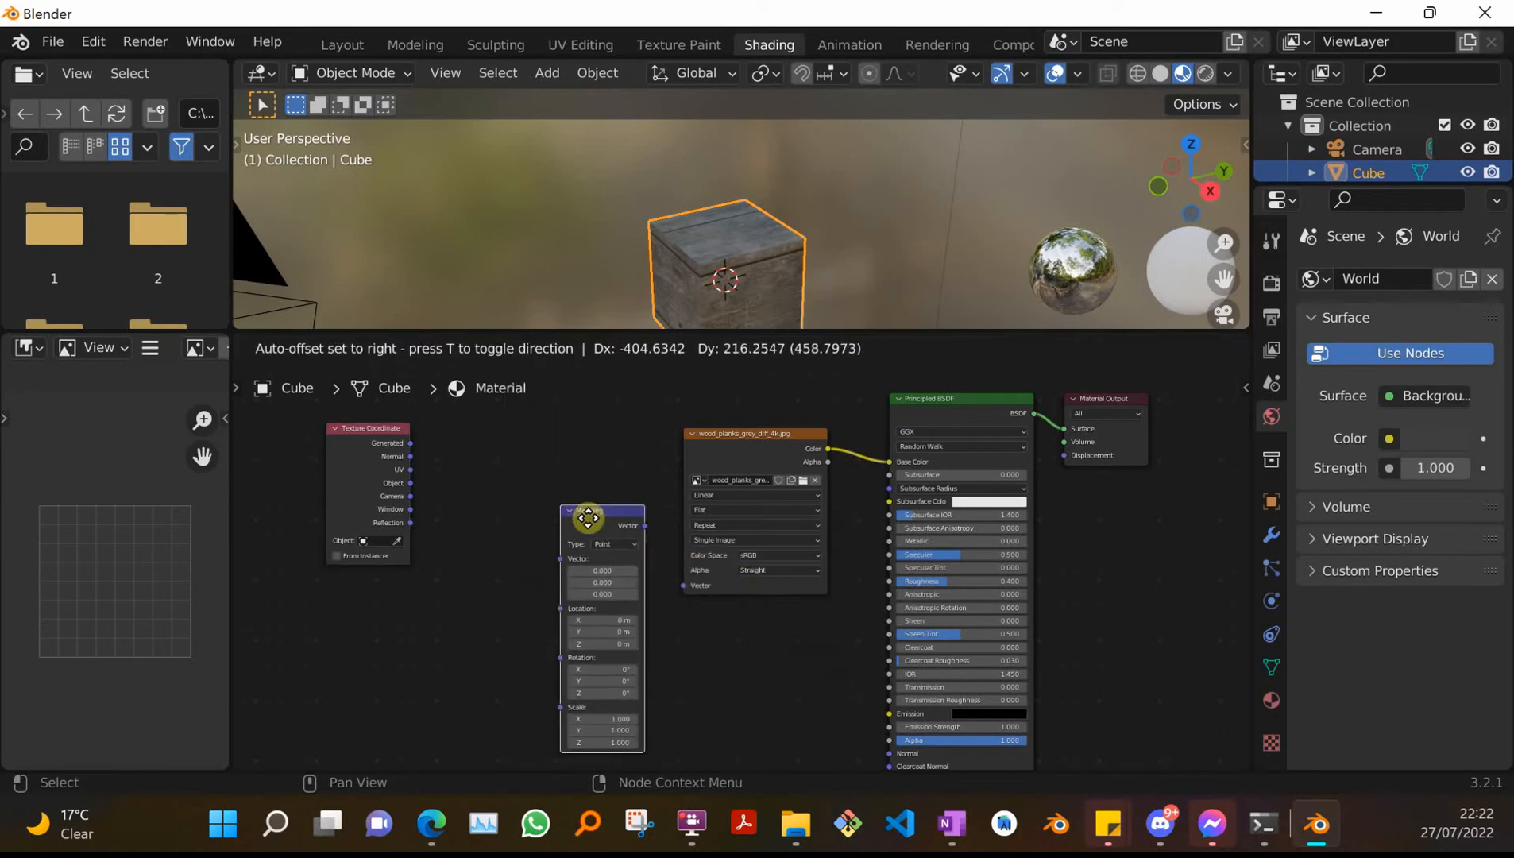
left_click(500, 430)
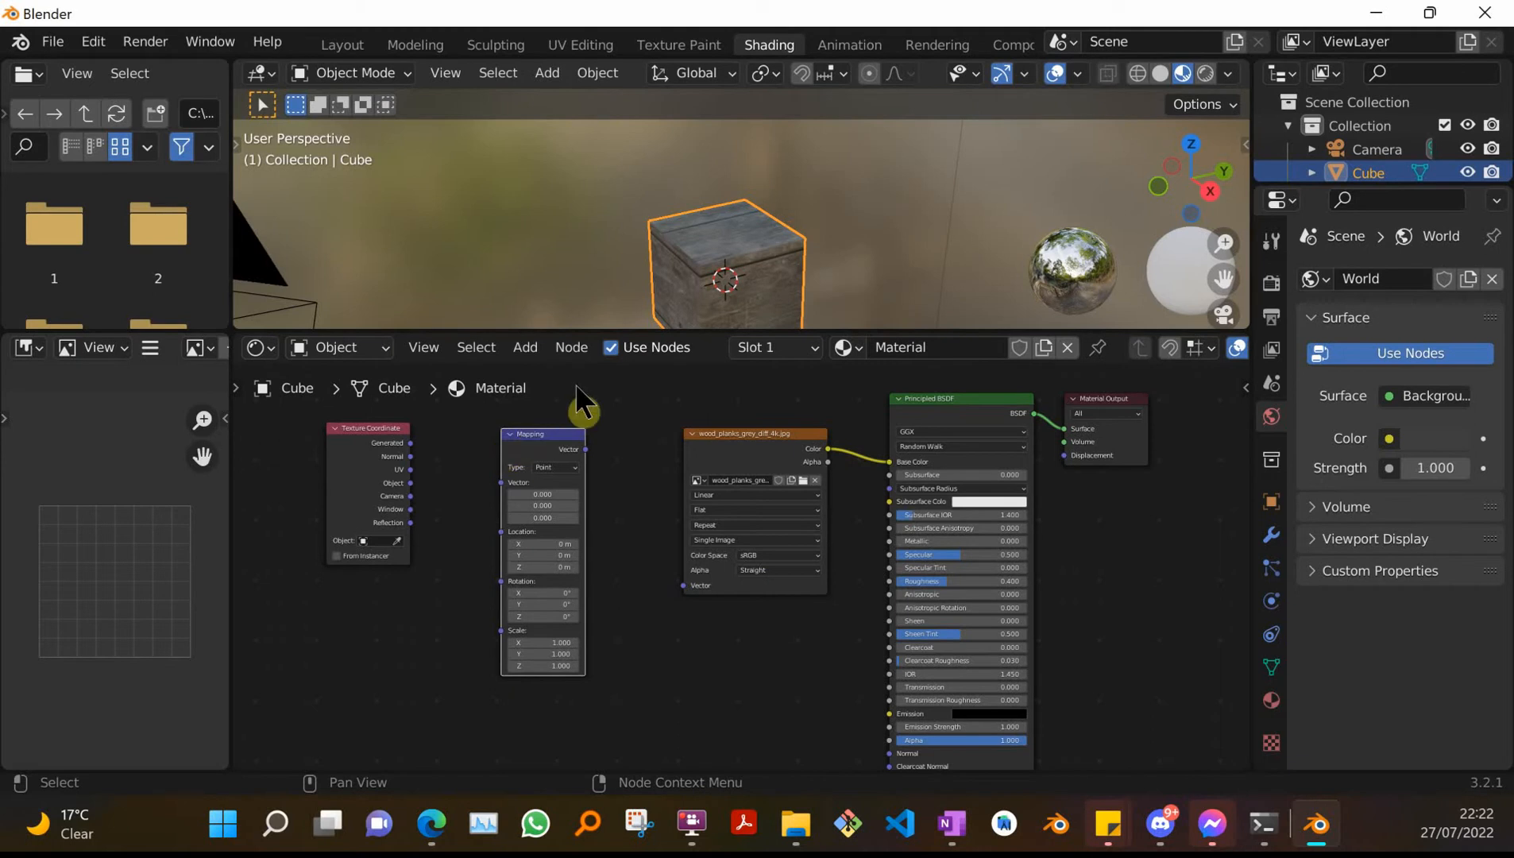
- Connect Texture Coordinate's Object output to Mapping's Vector input, and Mapping's Vector output to the image texture's Vector input
left_click(409, 484)
left_click_drag(409, 484, 492, 502)
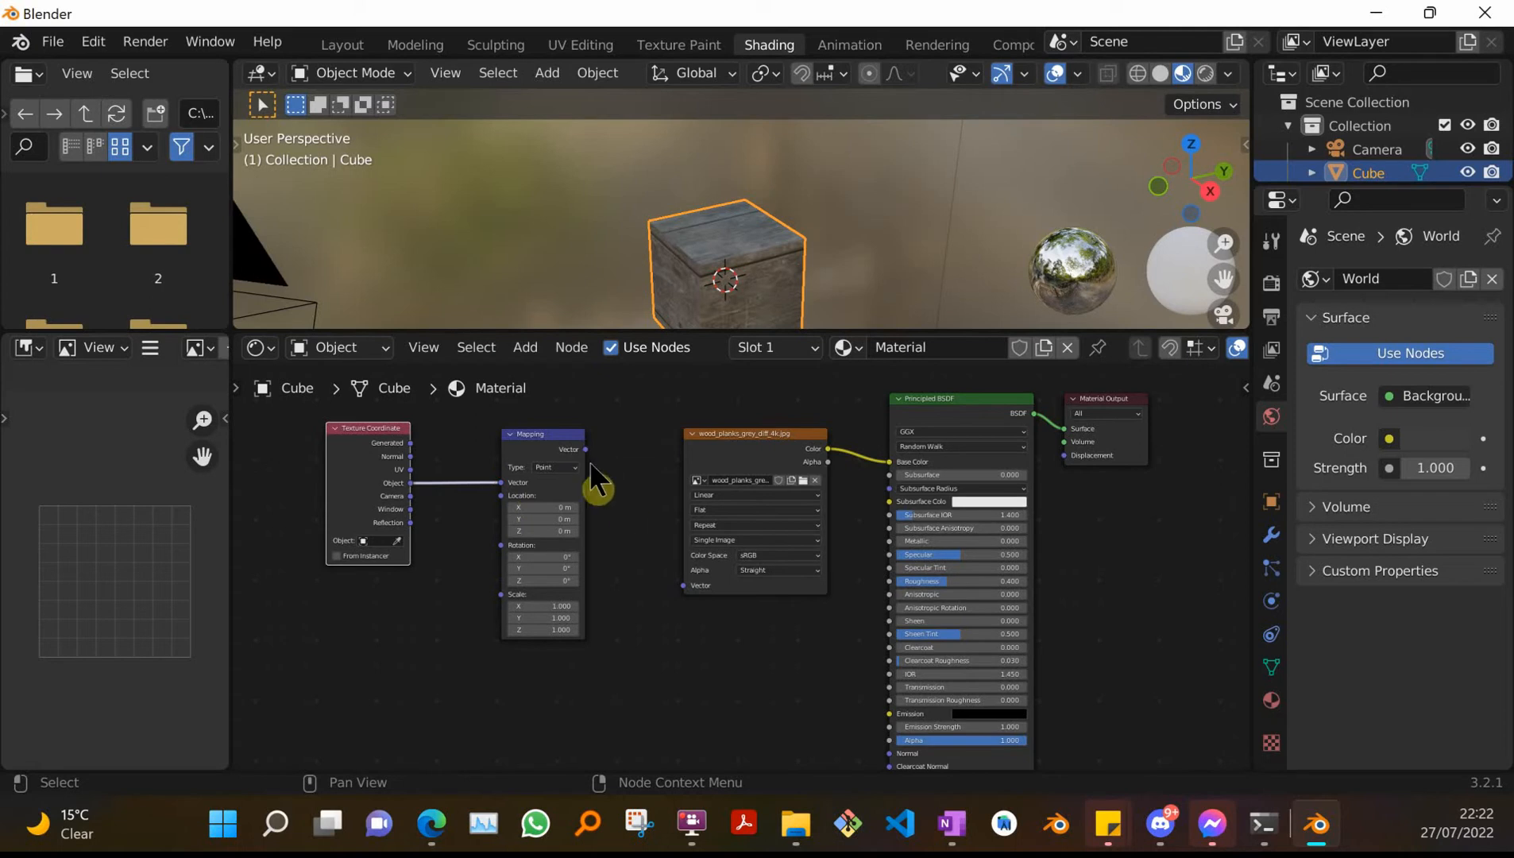
left_click_drag(585, 450, 684, 585)
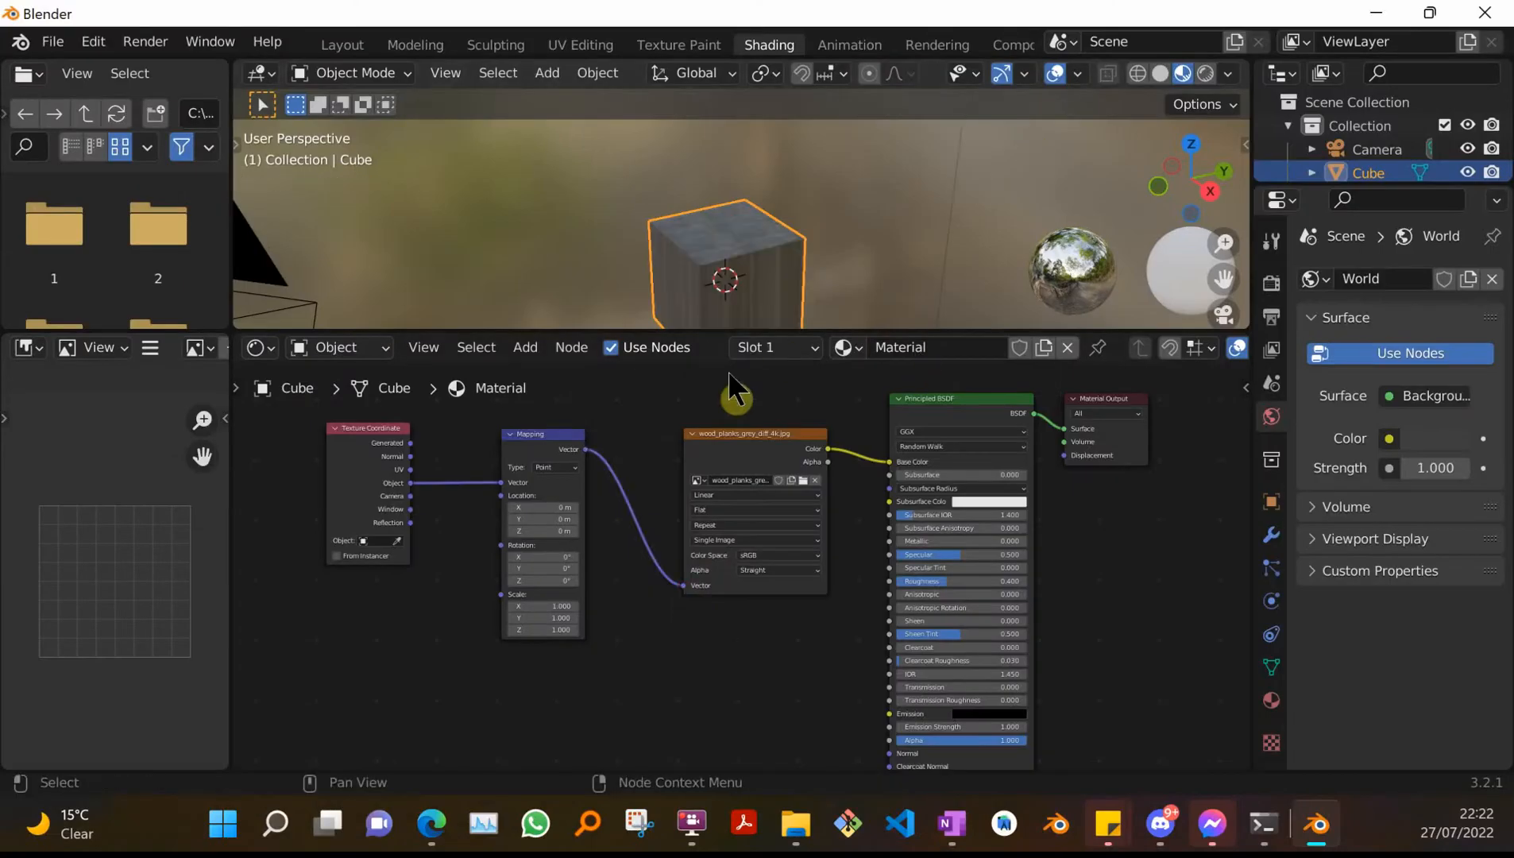
scroll(769, 253, "down", 2)
scroll(772, 256, "up", 6)
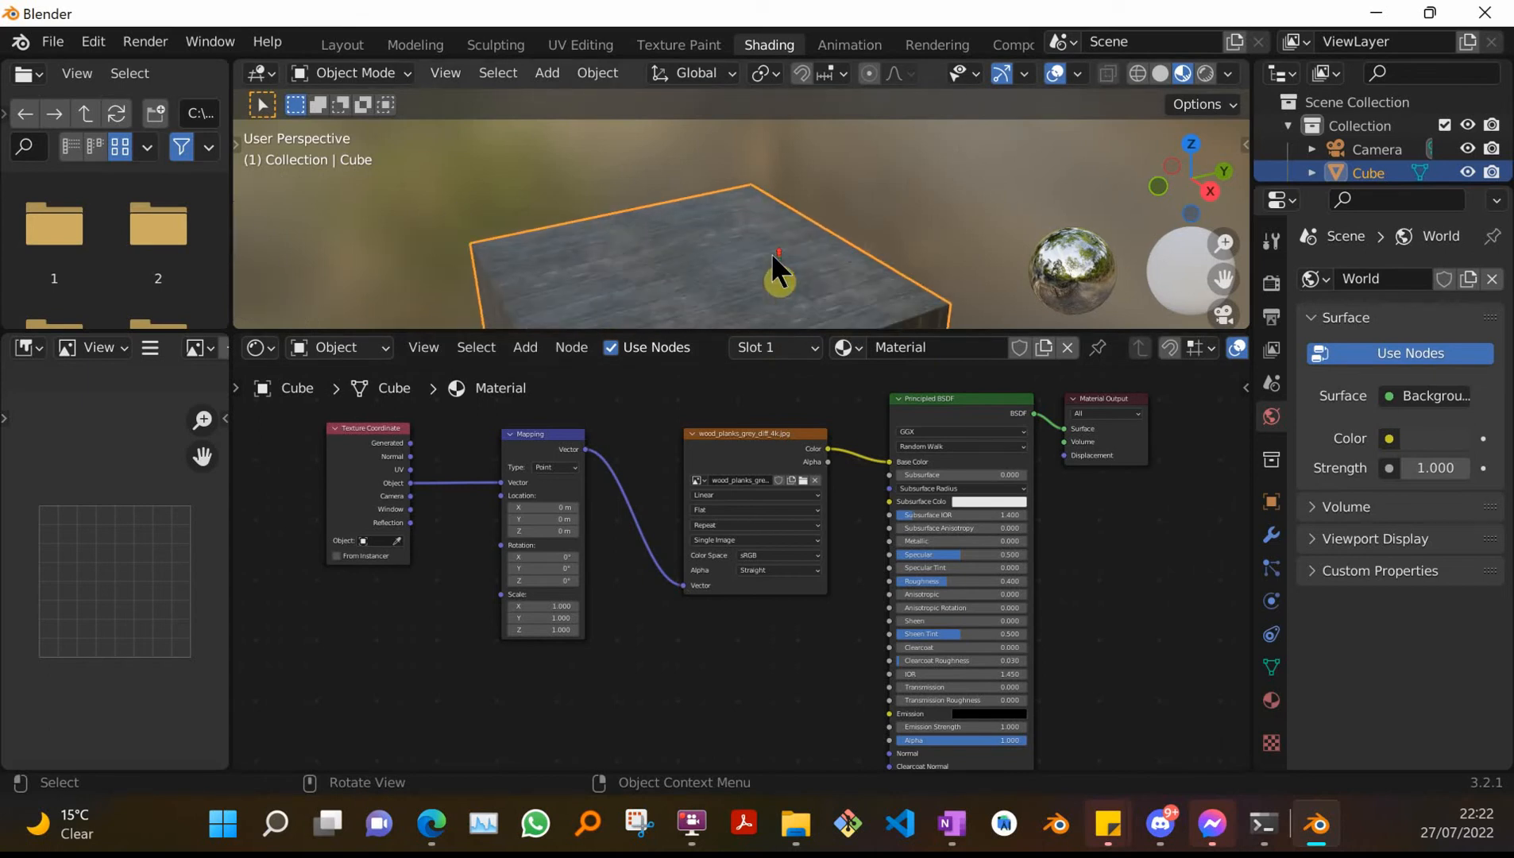
scroll(766, 200, "down", 2)
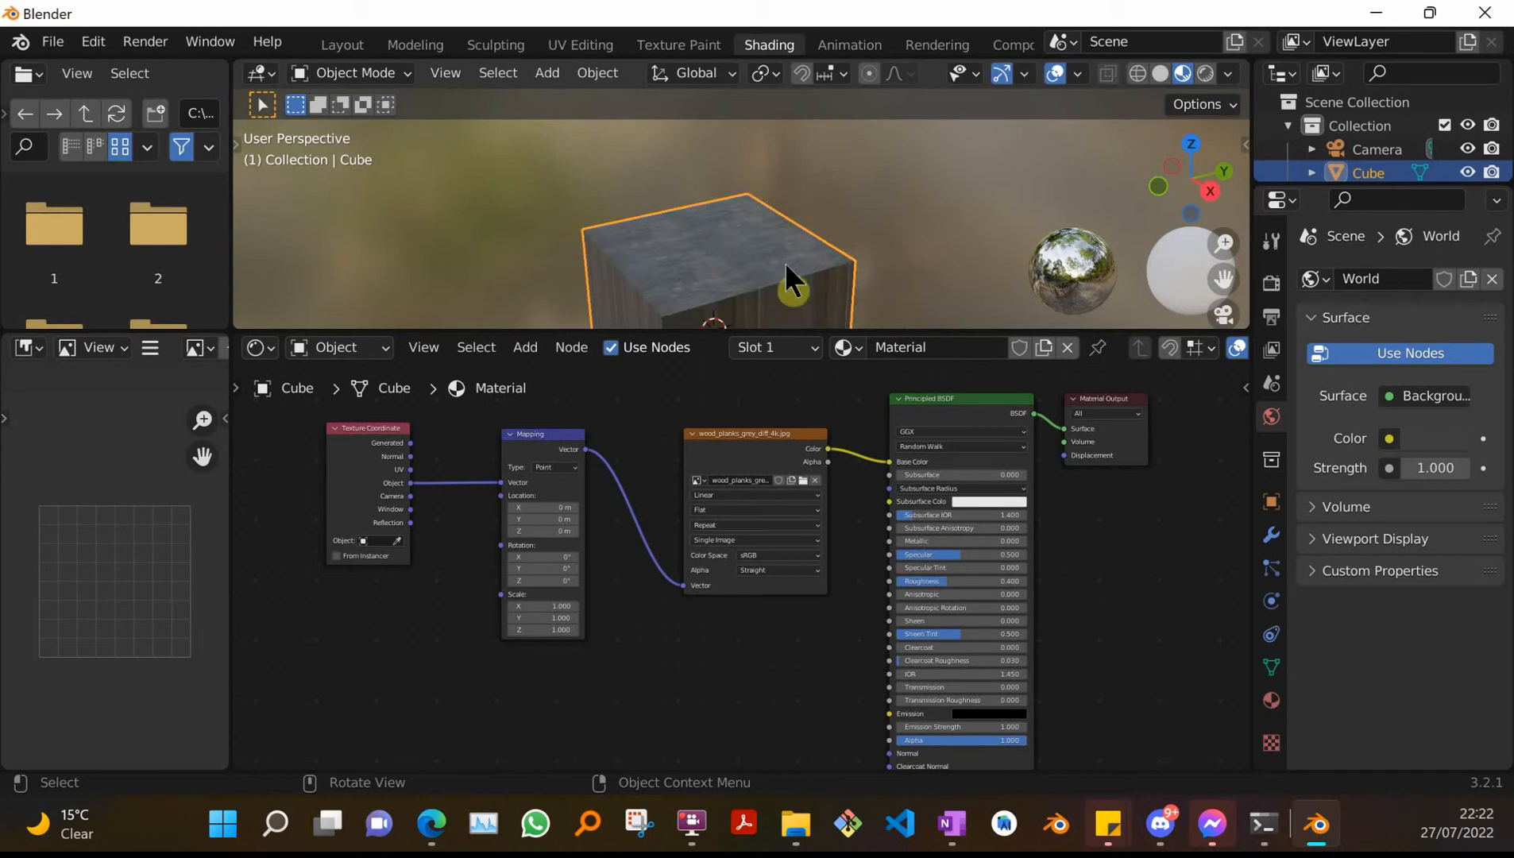
left_click(704, 438)
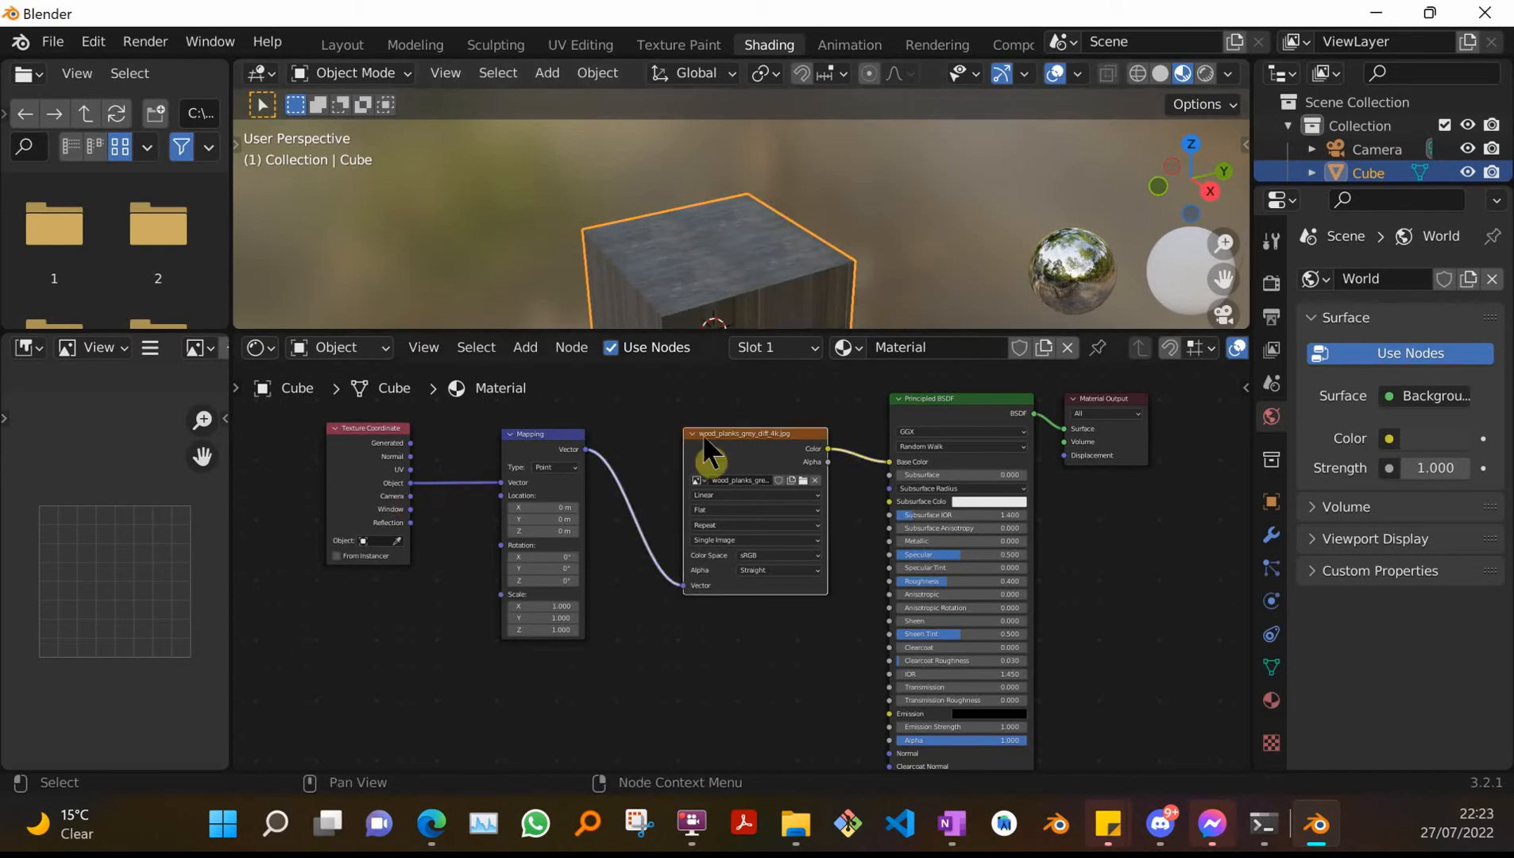
left_click(744, 479)
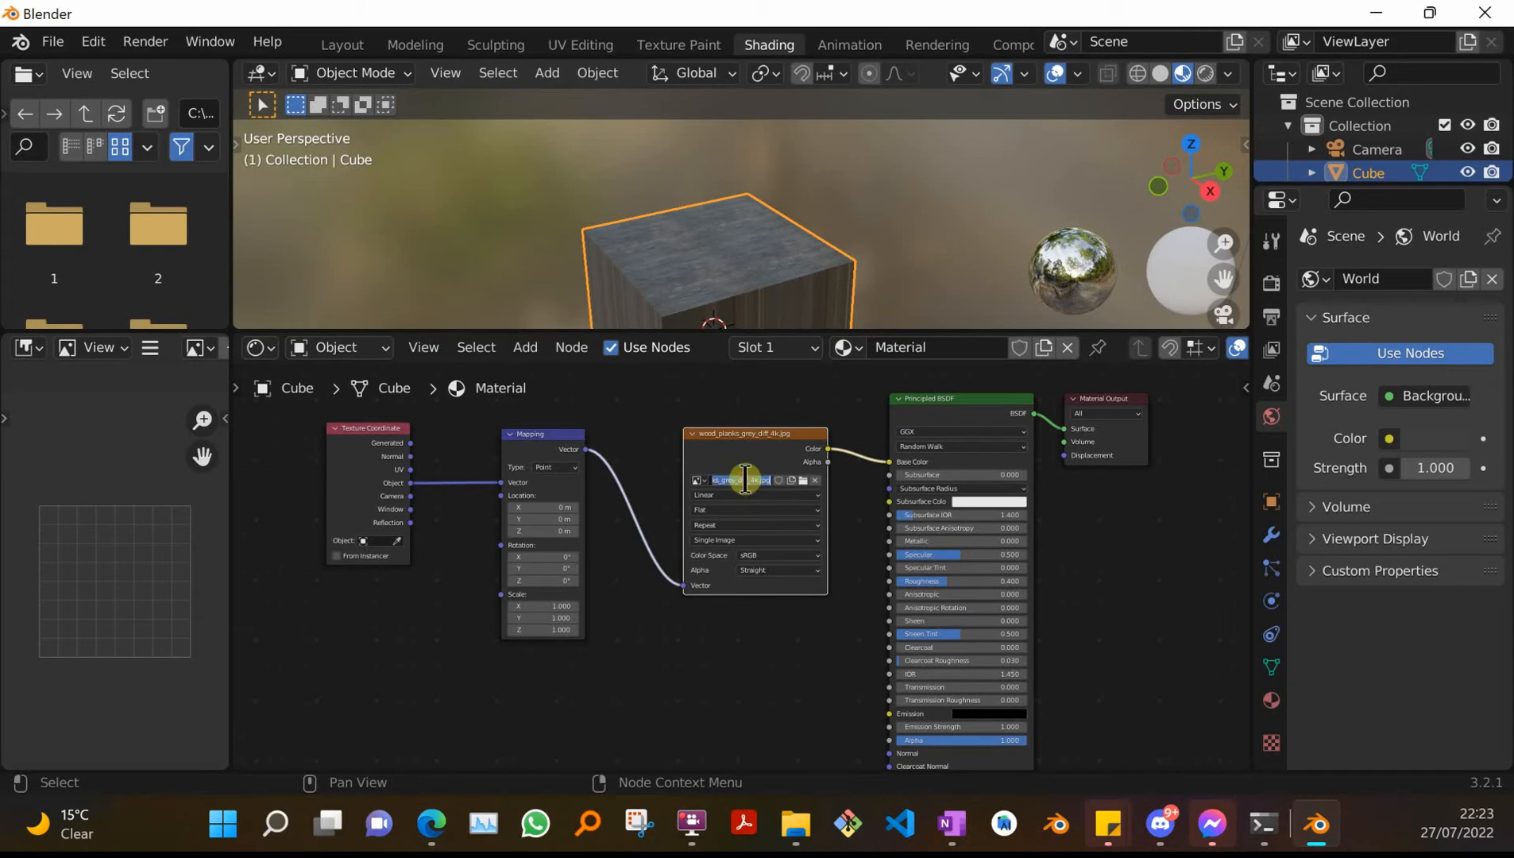
left_click(701, 481)
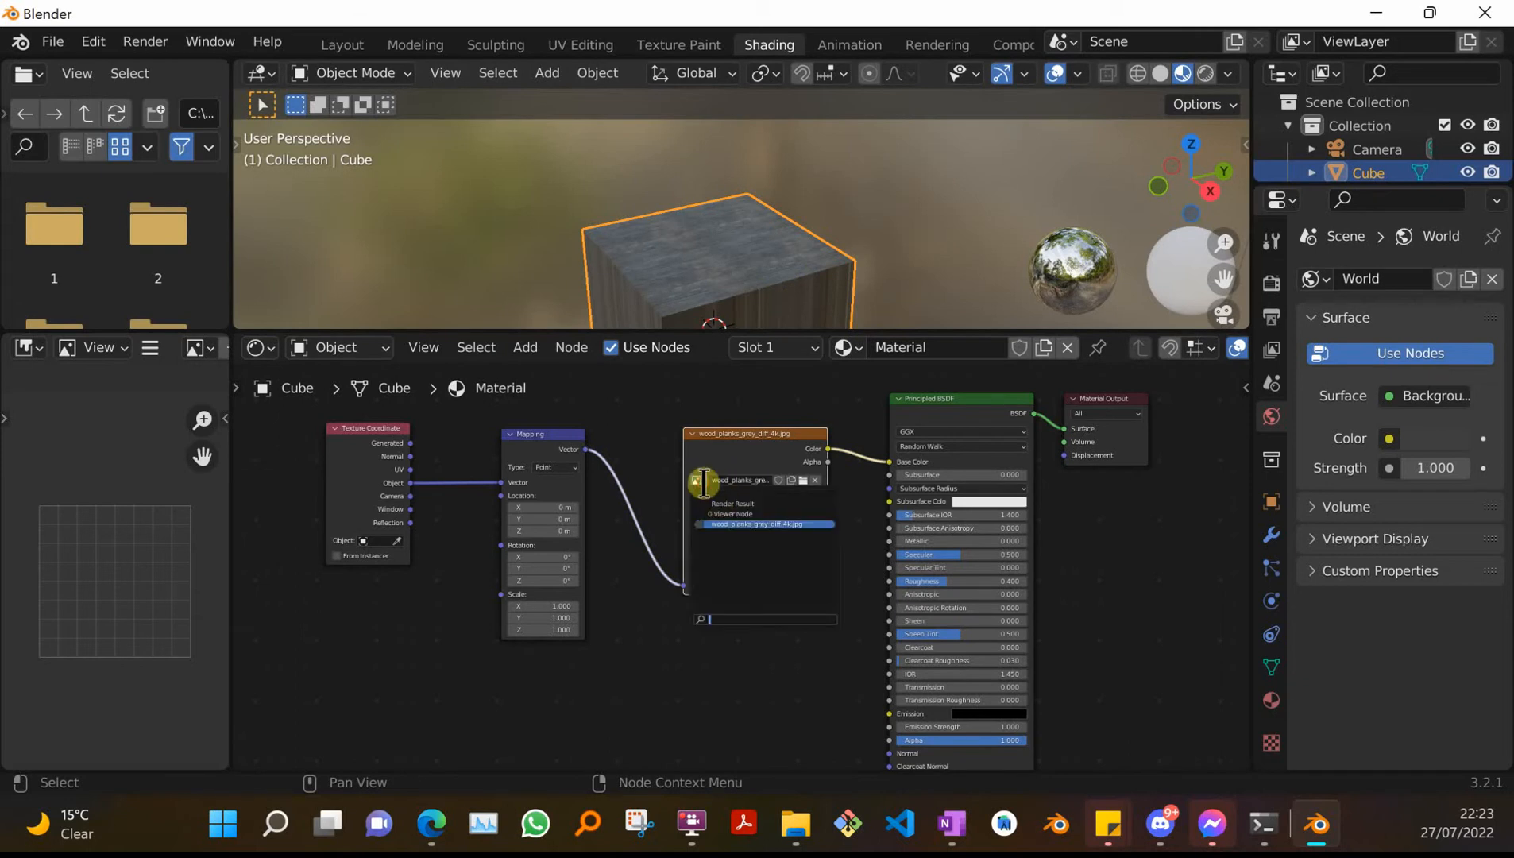
left_click(122, 570)
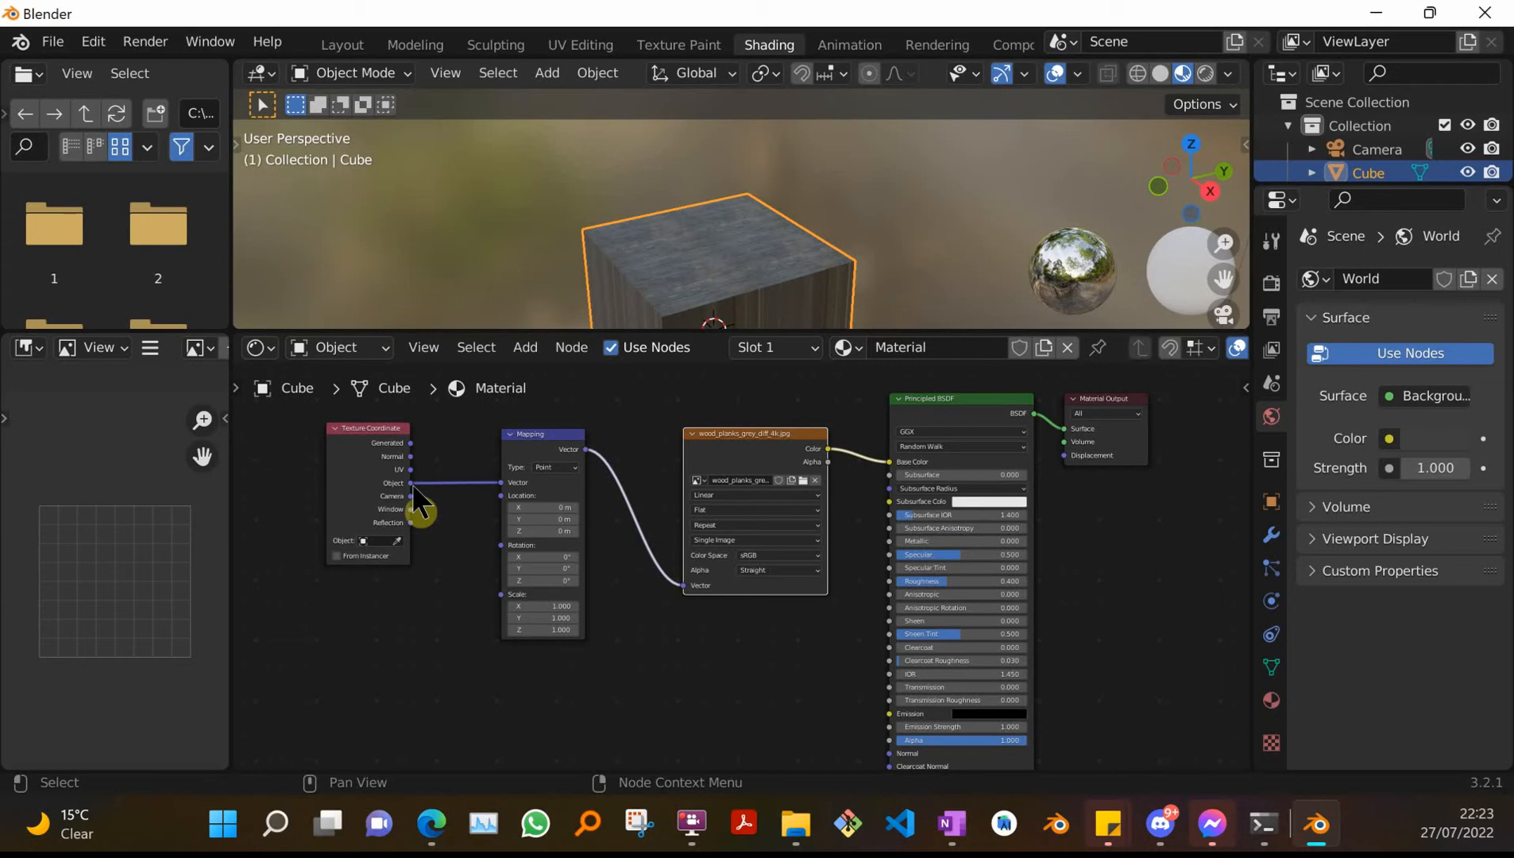
left_click_drag(412, 483, 429, 482)
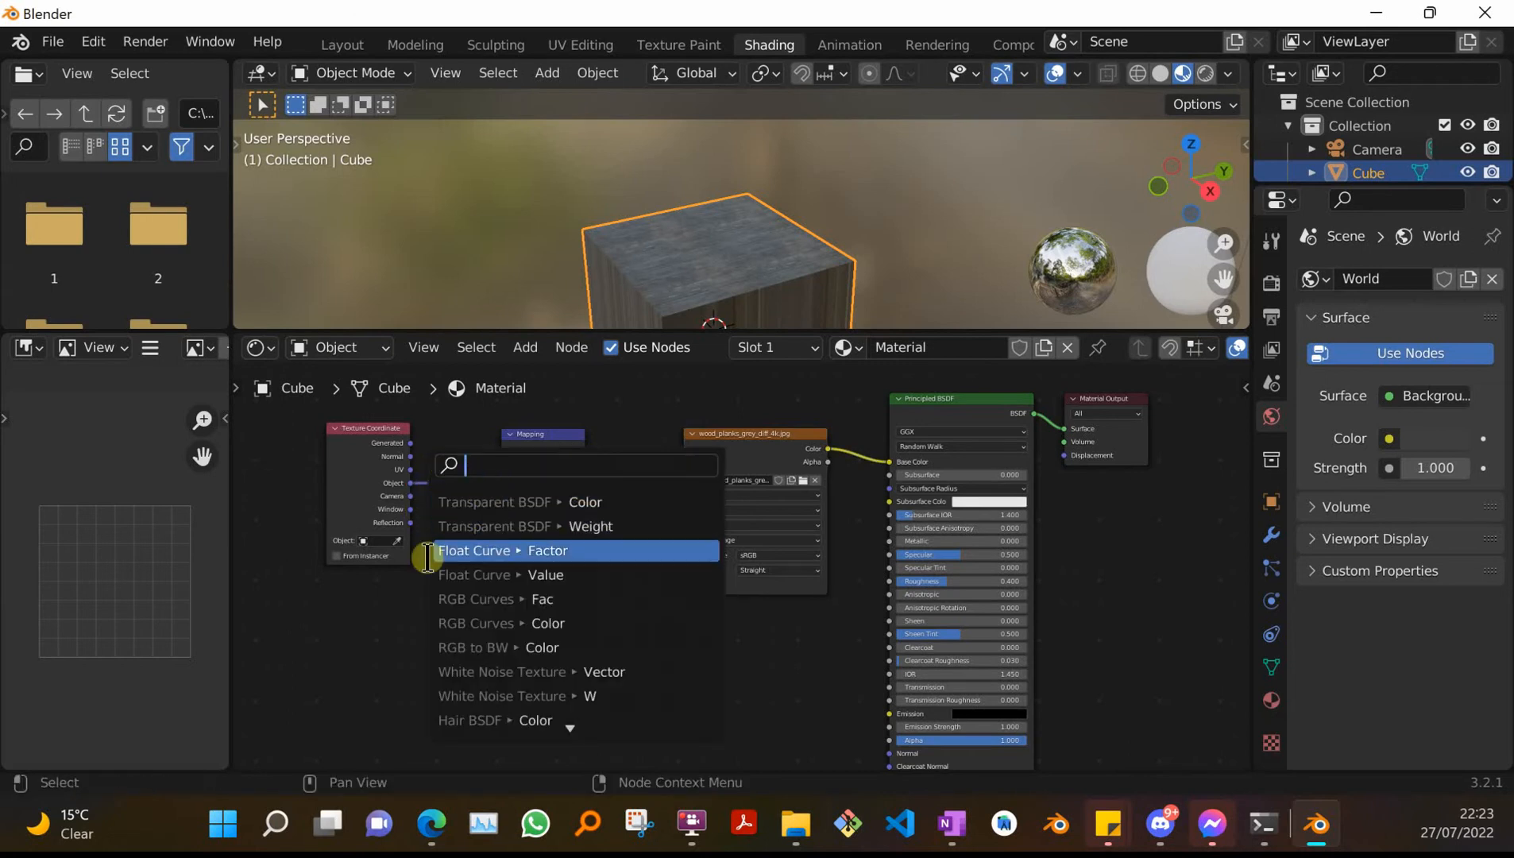
left_click(234, 614)
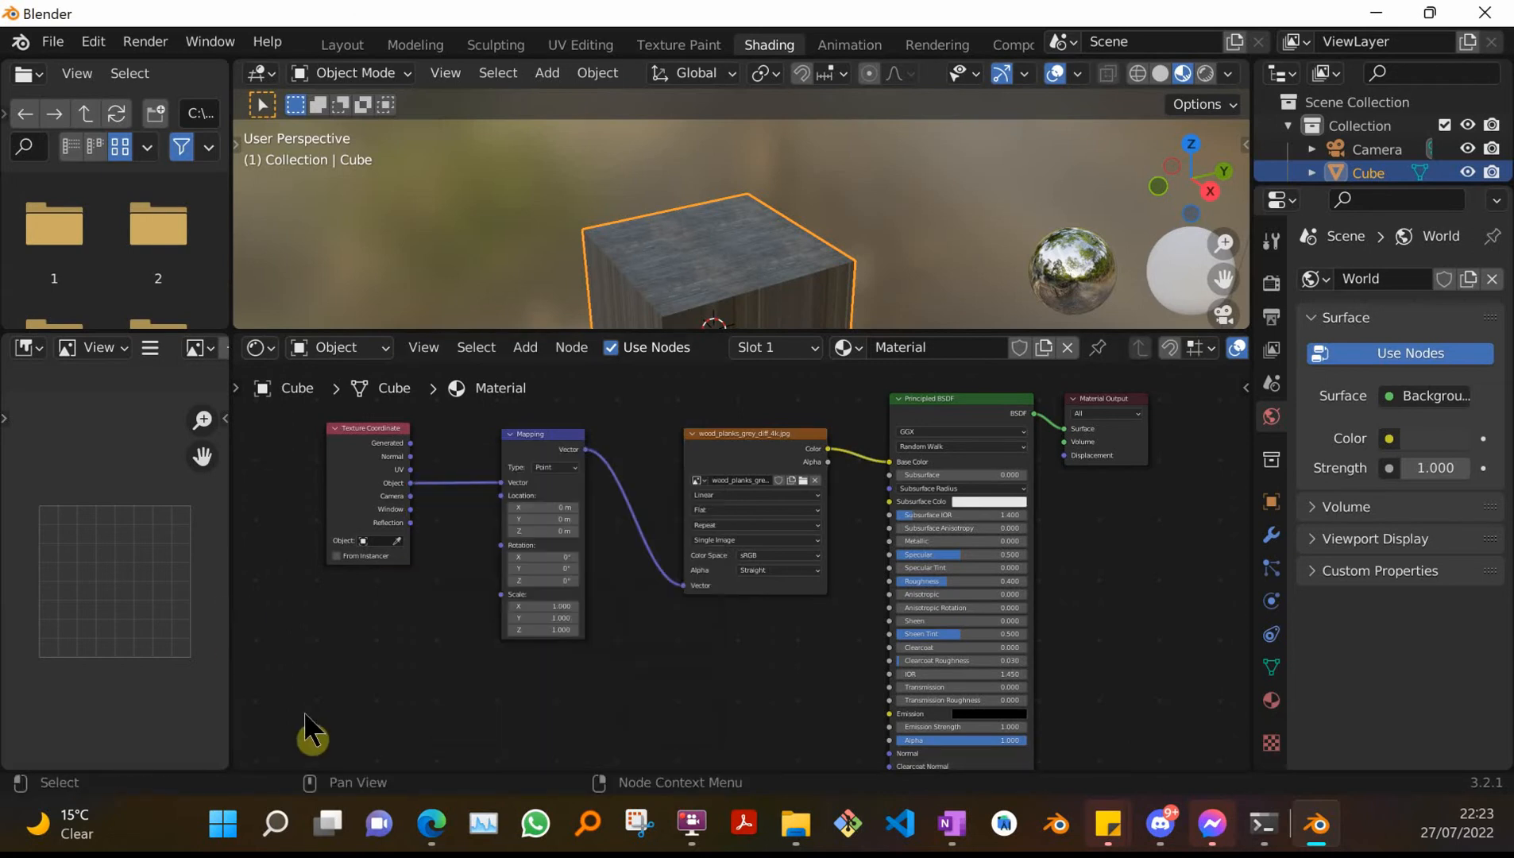
- Replace the Object link into Mapping's Vector input with Texture Coordinate's Generated output, and inspect the cube
left_click_drag(503, 483, 478, 505)
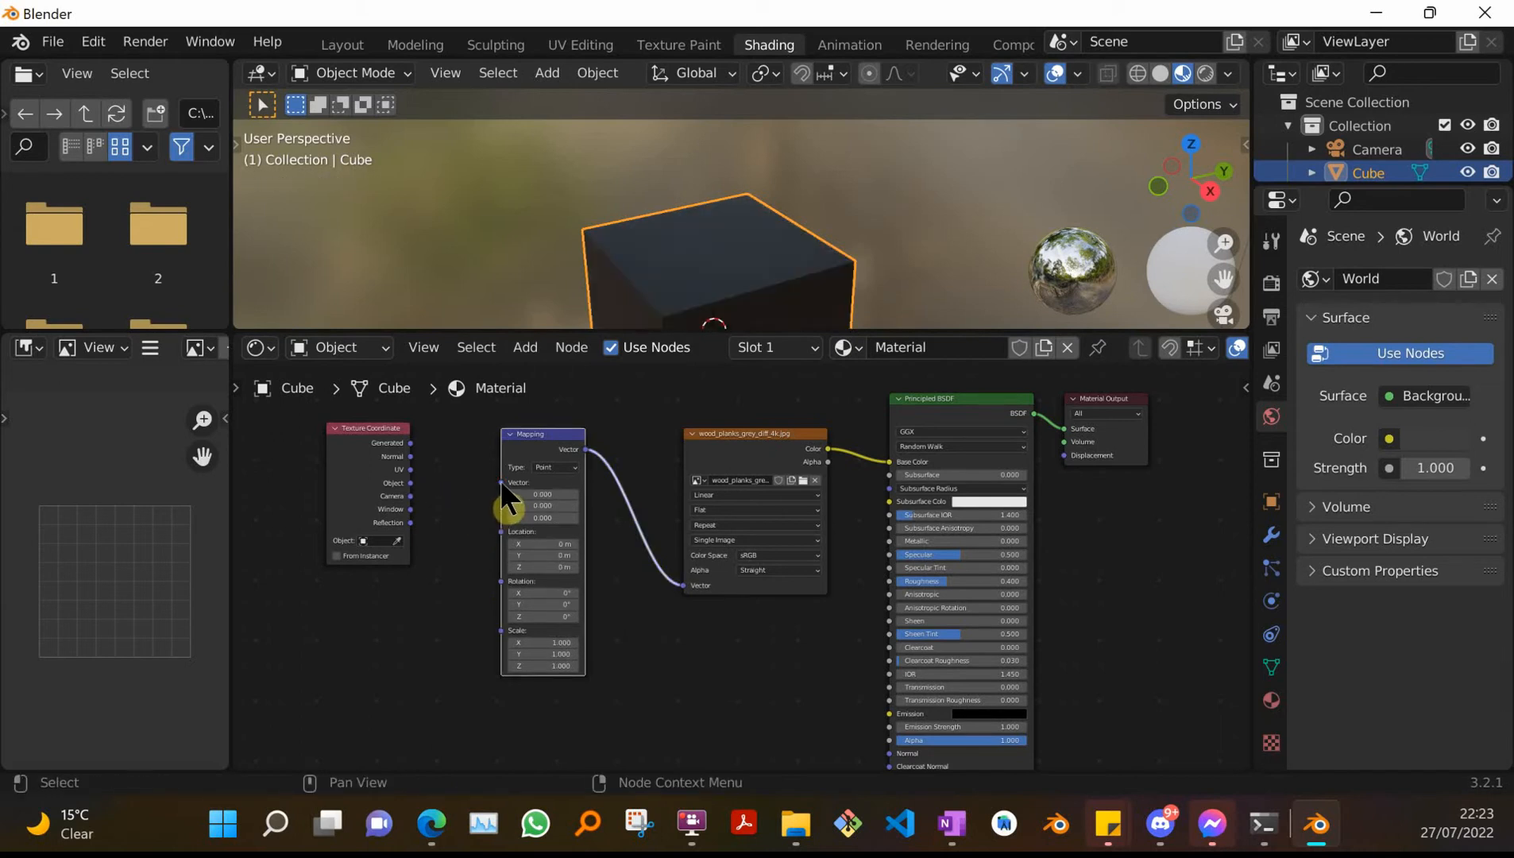
left_click_drag(410, 442, 496, 483)
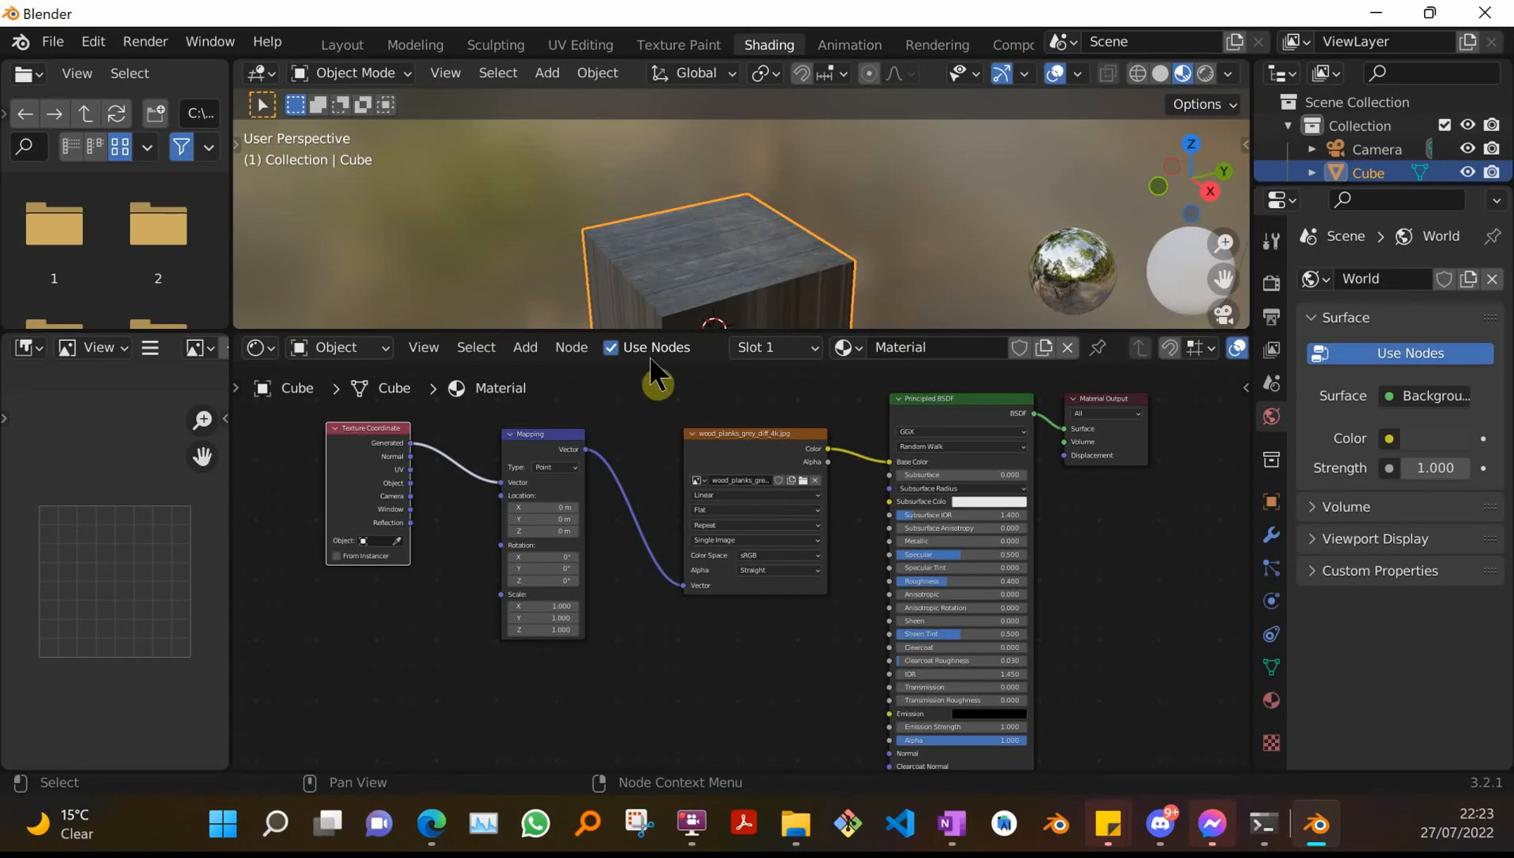
scroll(738, 246, "down", 3)
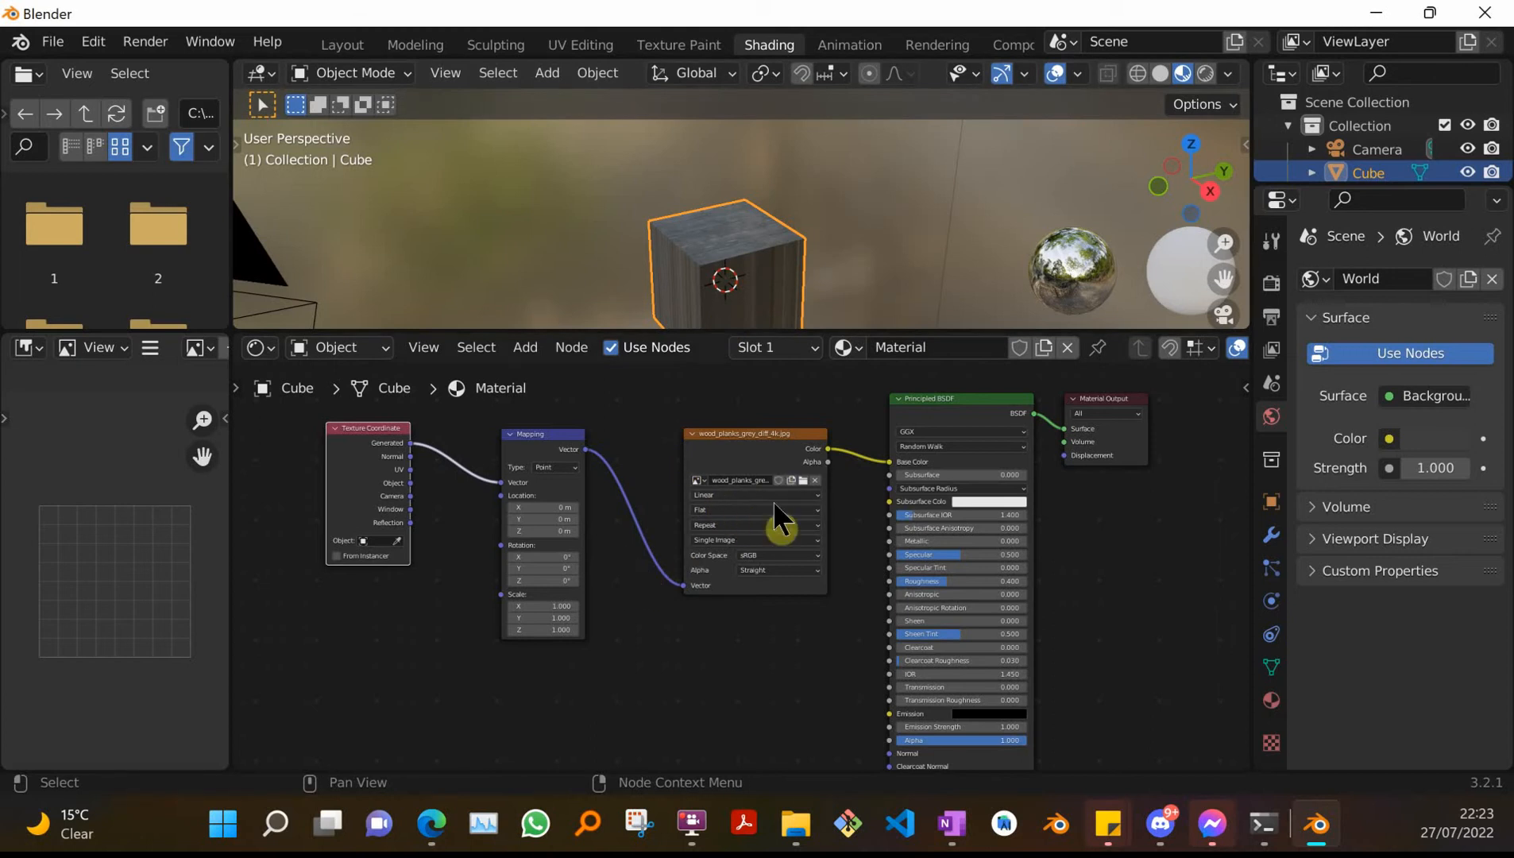
- Set the image texture's projection to Box and inspect the cube's side faces
left_click(720, 509)
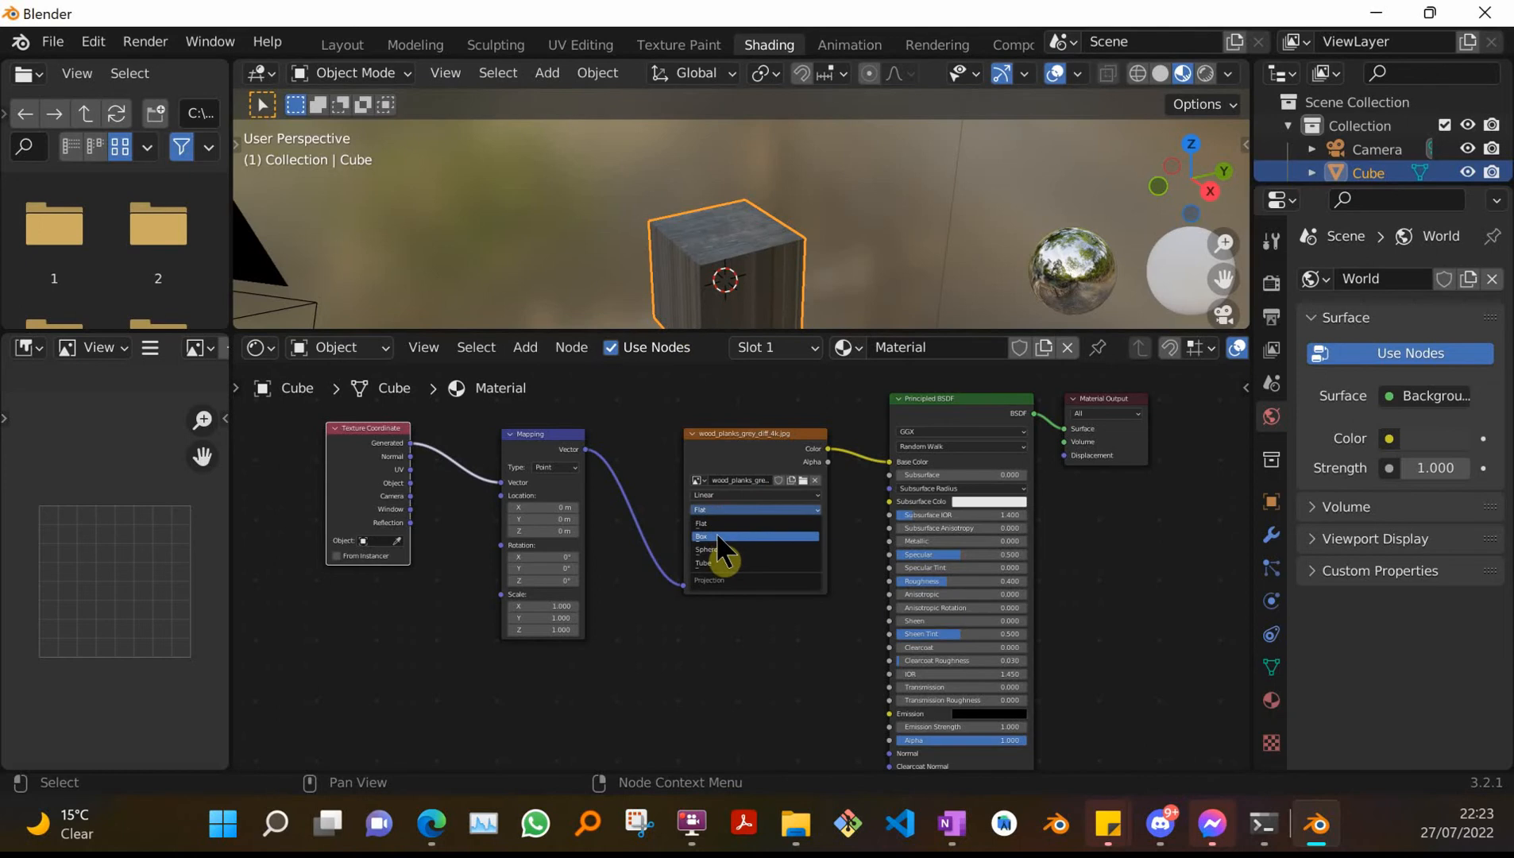
left_click(717, 537)
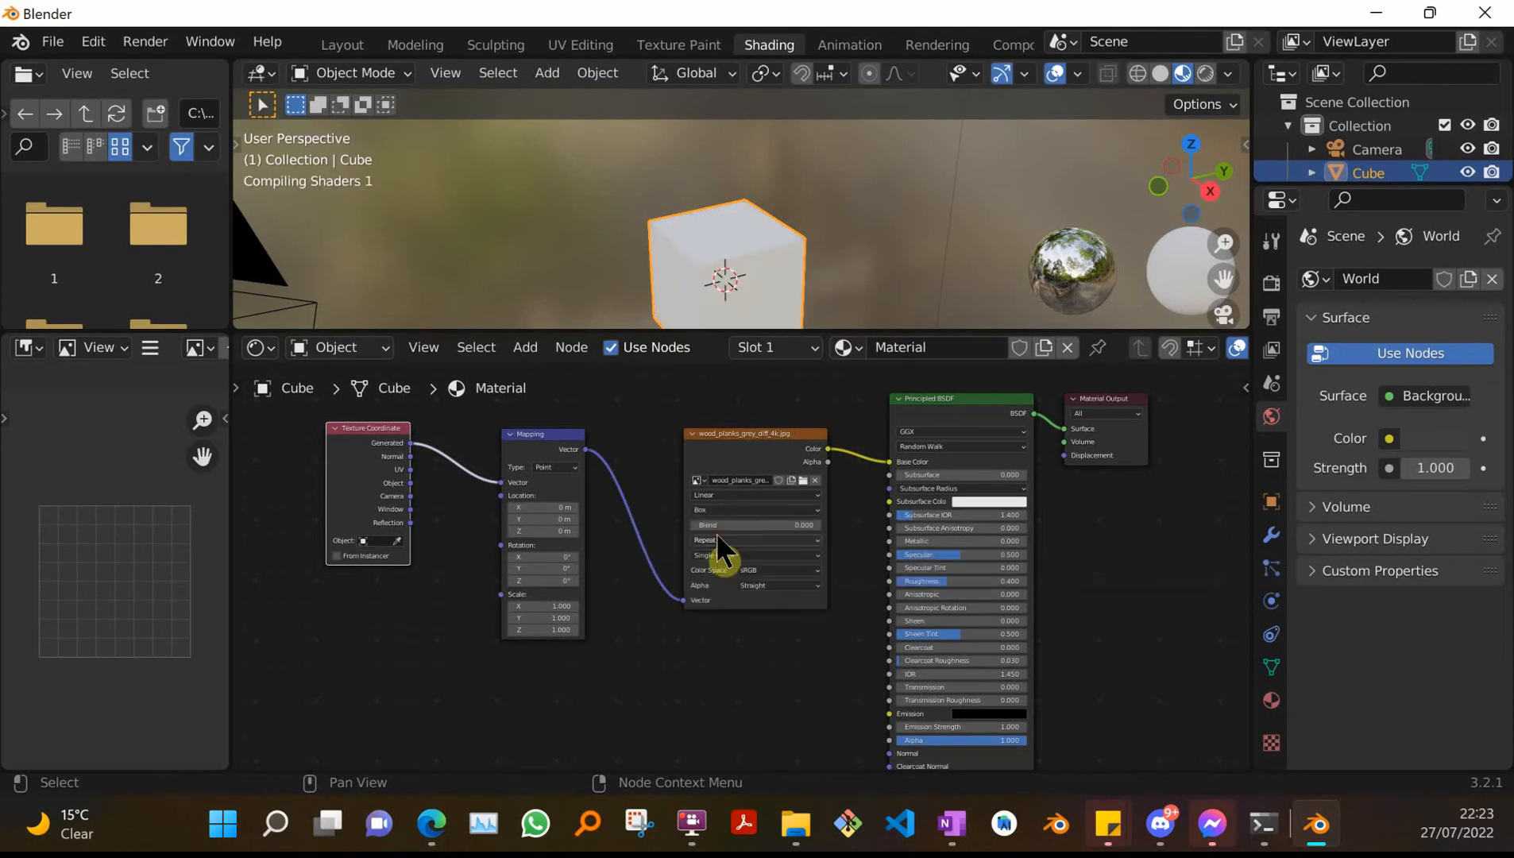
mouse_move(834, 239)
middle_mouse_down()
mouse_move(776, 254)
mouse_move(764, 237)
mouse_move(637, 290)
mouse_move(487, 187)
mouse_move(379, 187)
mouse_move(683, 224)
mouse_move(686, 247)
mouse_move(799, 258)
mouse_move(830, 243)
middle_mouse_up()
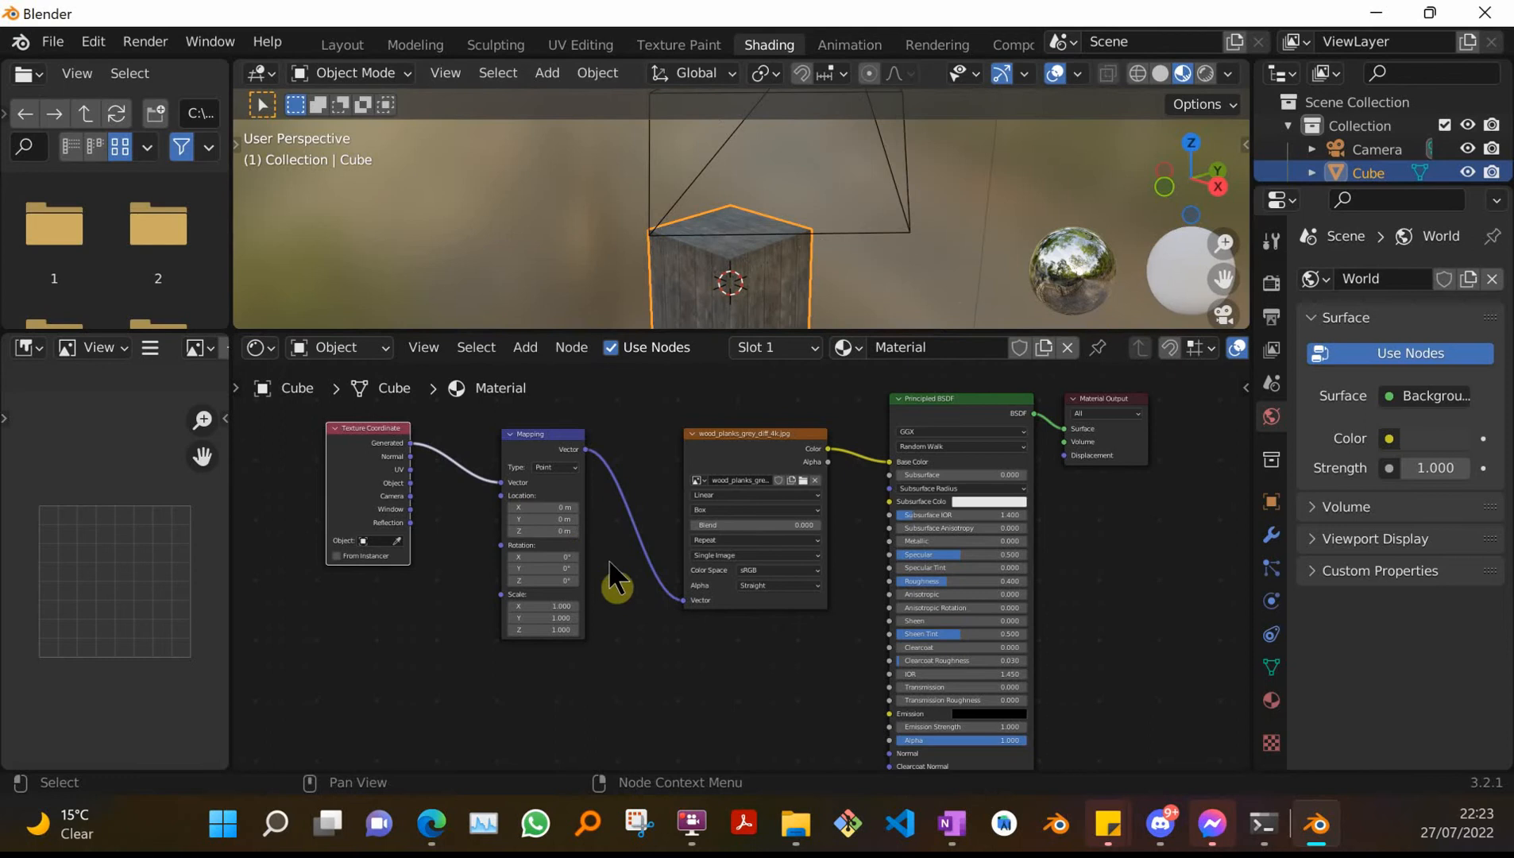
- Try Texture Coordinate's Object output as Mapping's Vector input, compare the texture on the cube, and restore the Generated link
left_click(506, 481)
left_click_drag(502, 478, 433, 497)
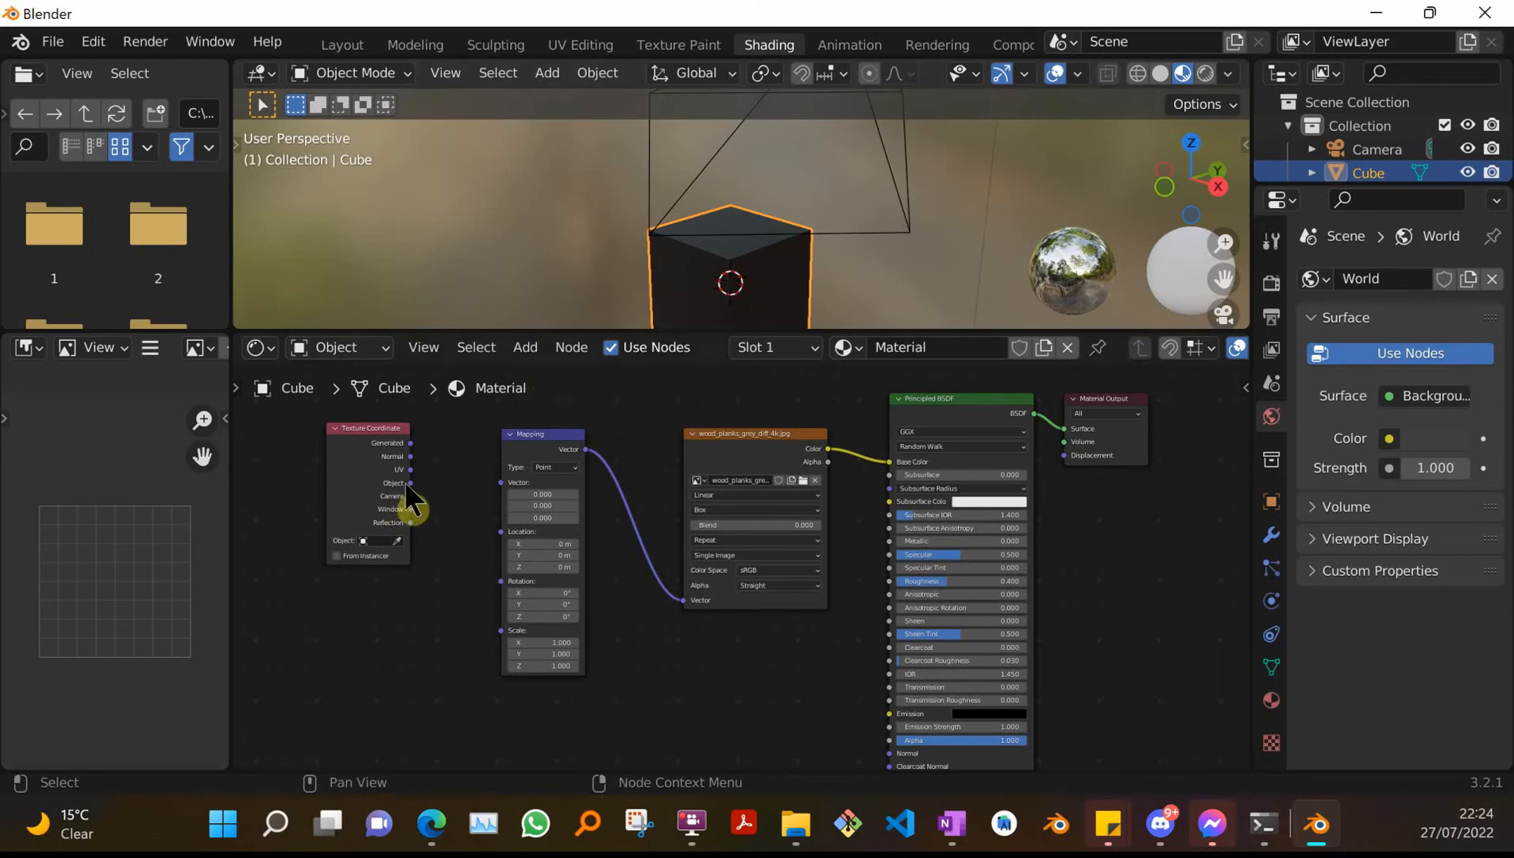
left_click_drag(408, 482, 501, 479)
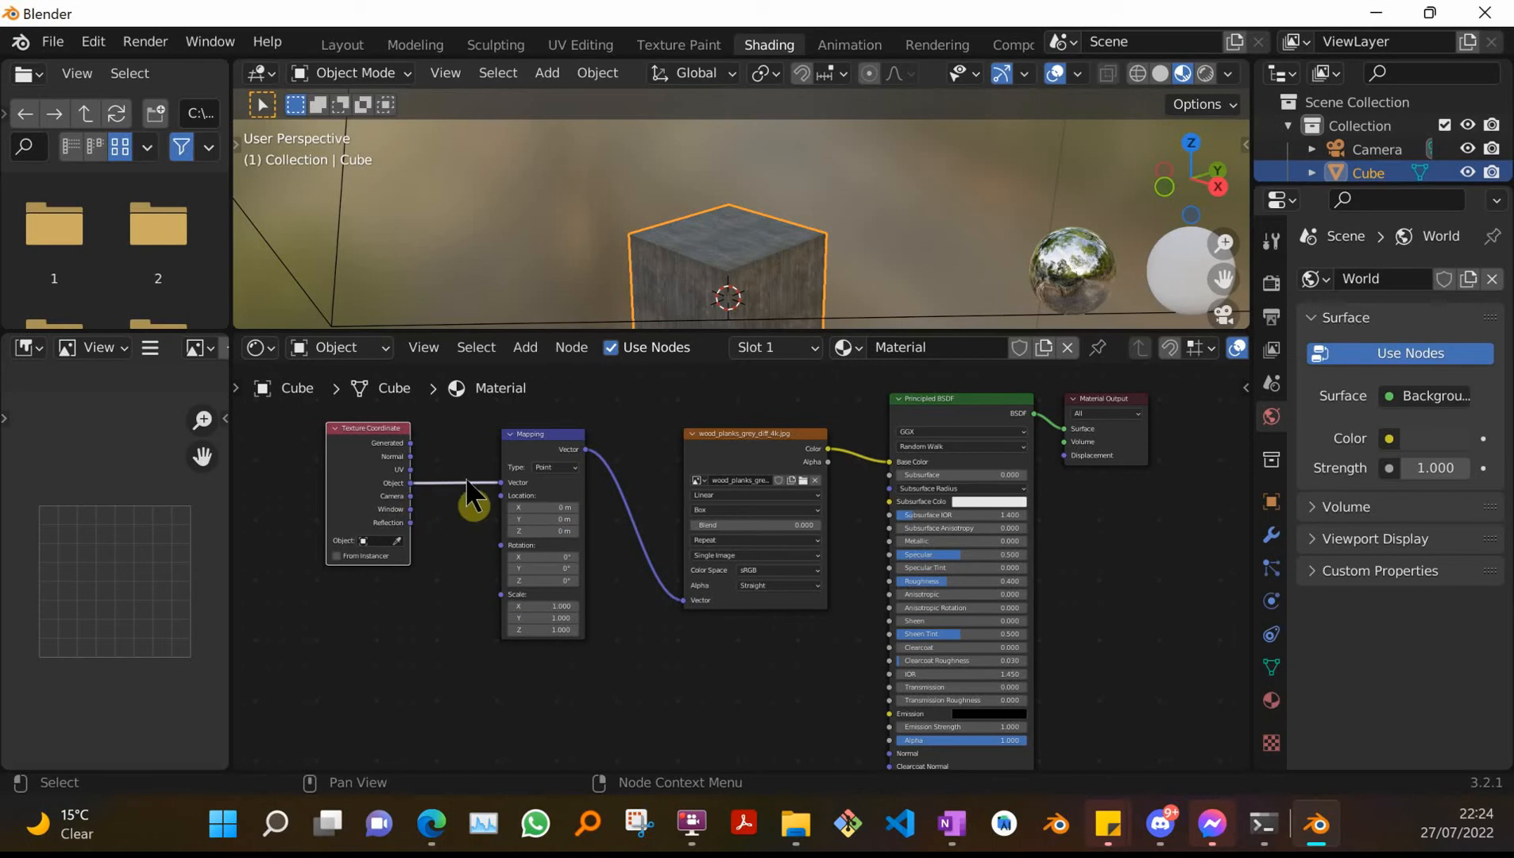
scroll(759, 232, "up", 3)
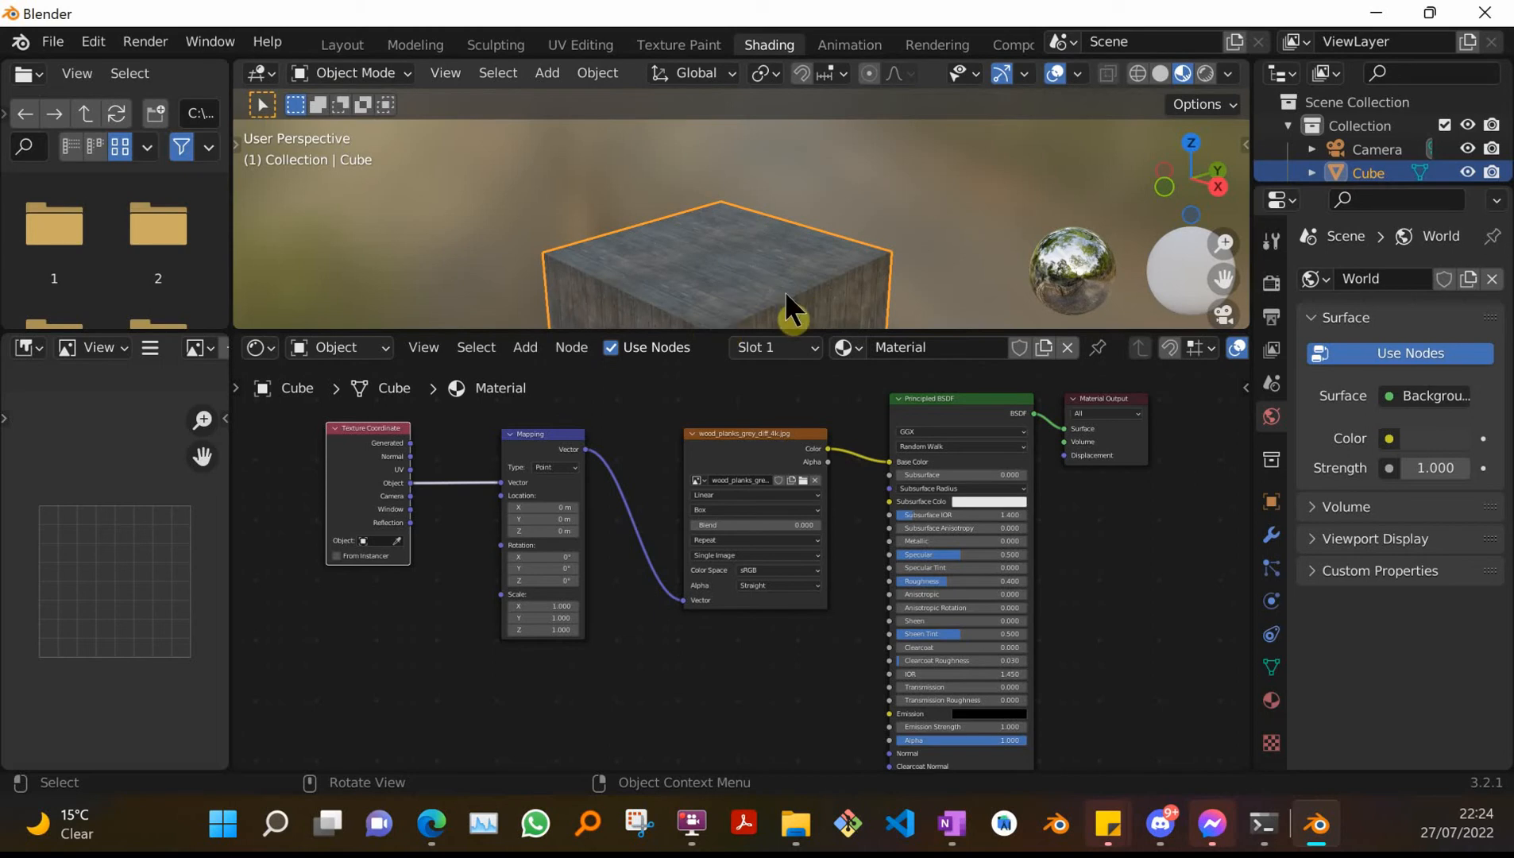
left_click_drag(502, 482, 473, 531)
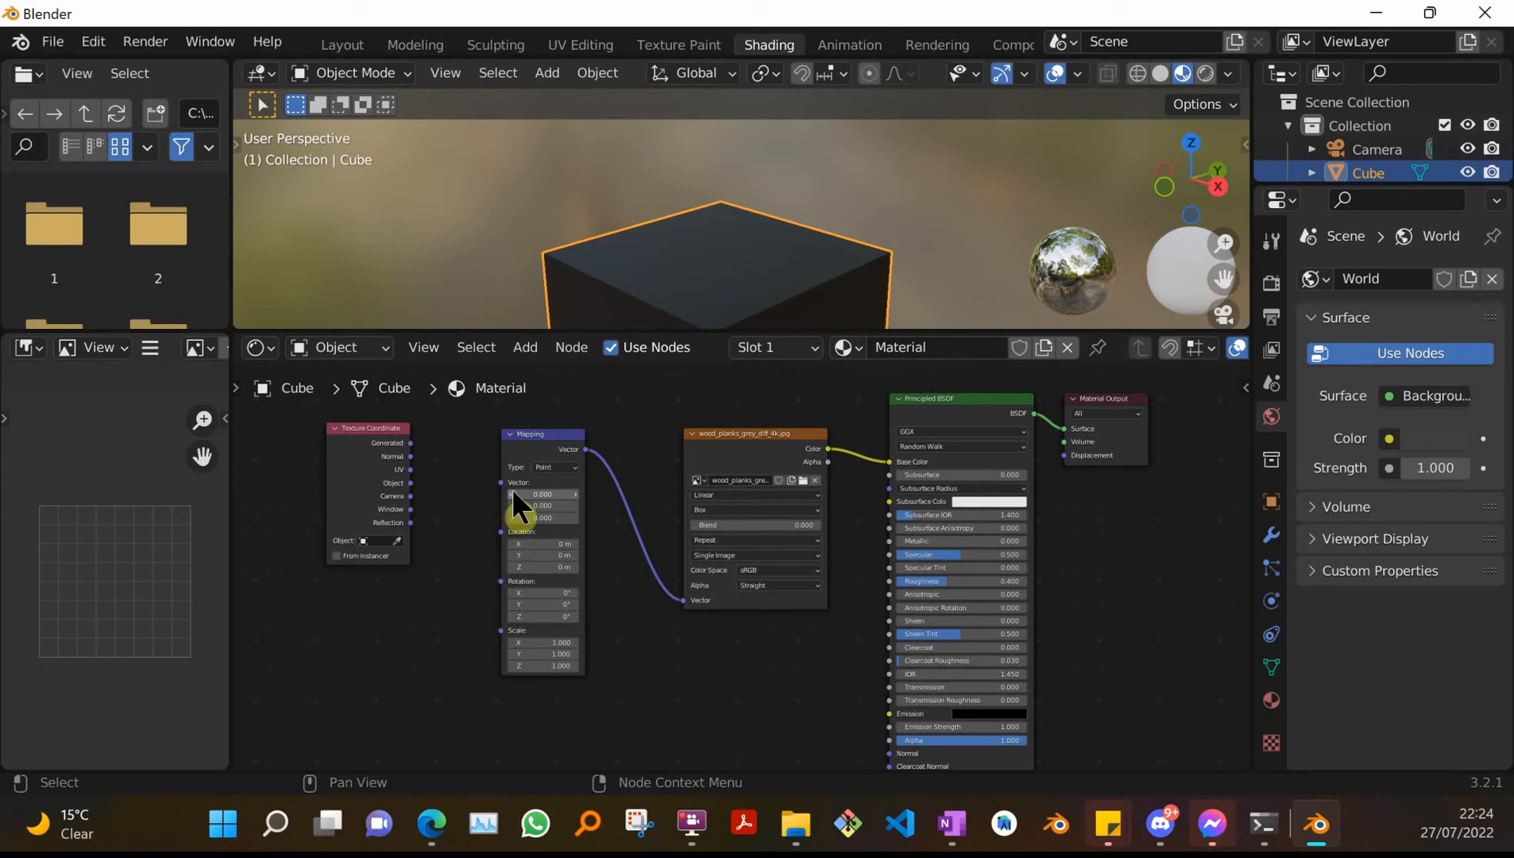
left_click_drag(501, 481, 410, 443)
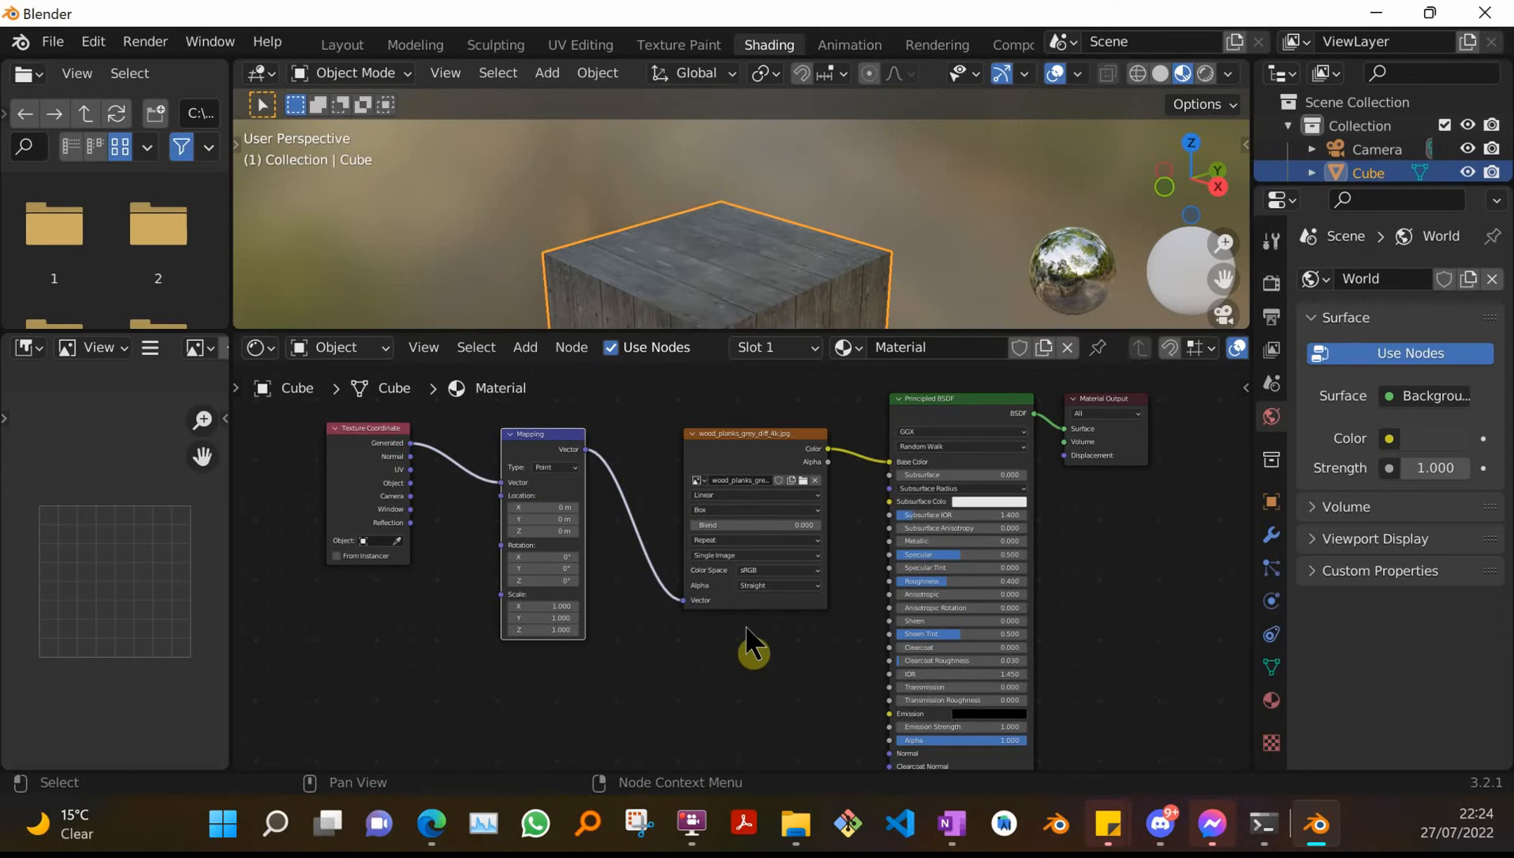
- Move the image texture node up and slightly left to free space beneath it
scroll(746, 628, "down", 1)
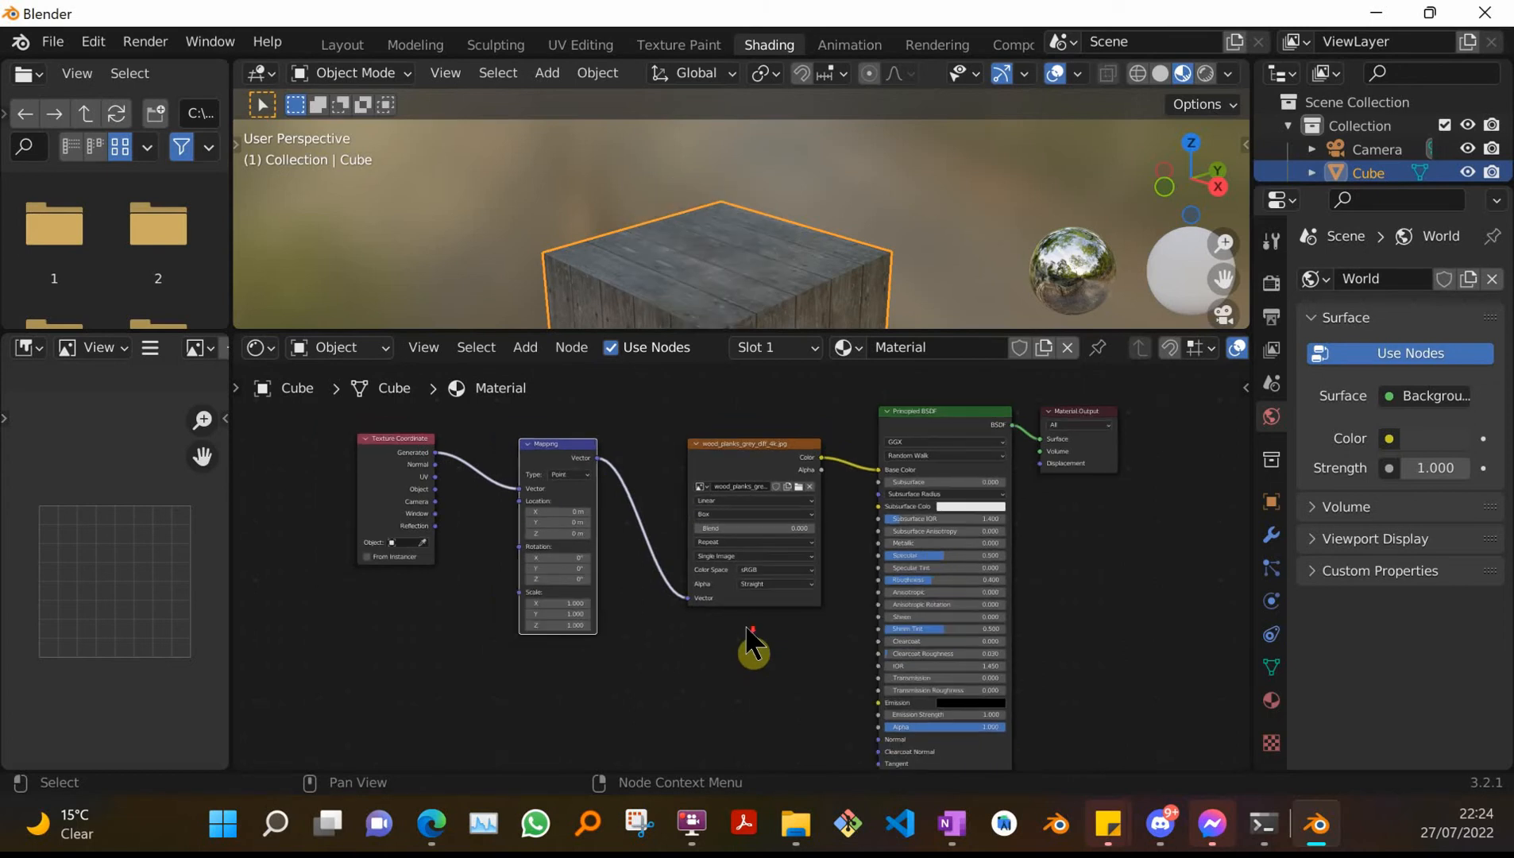
left_click(739, 445)
left_click_drag(740, 443, 705, 390)
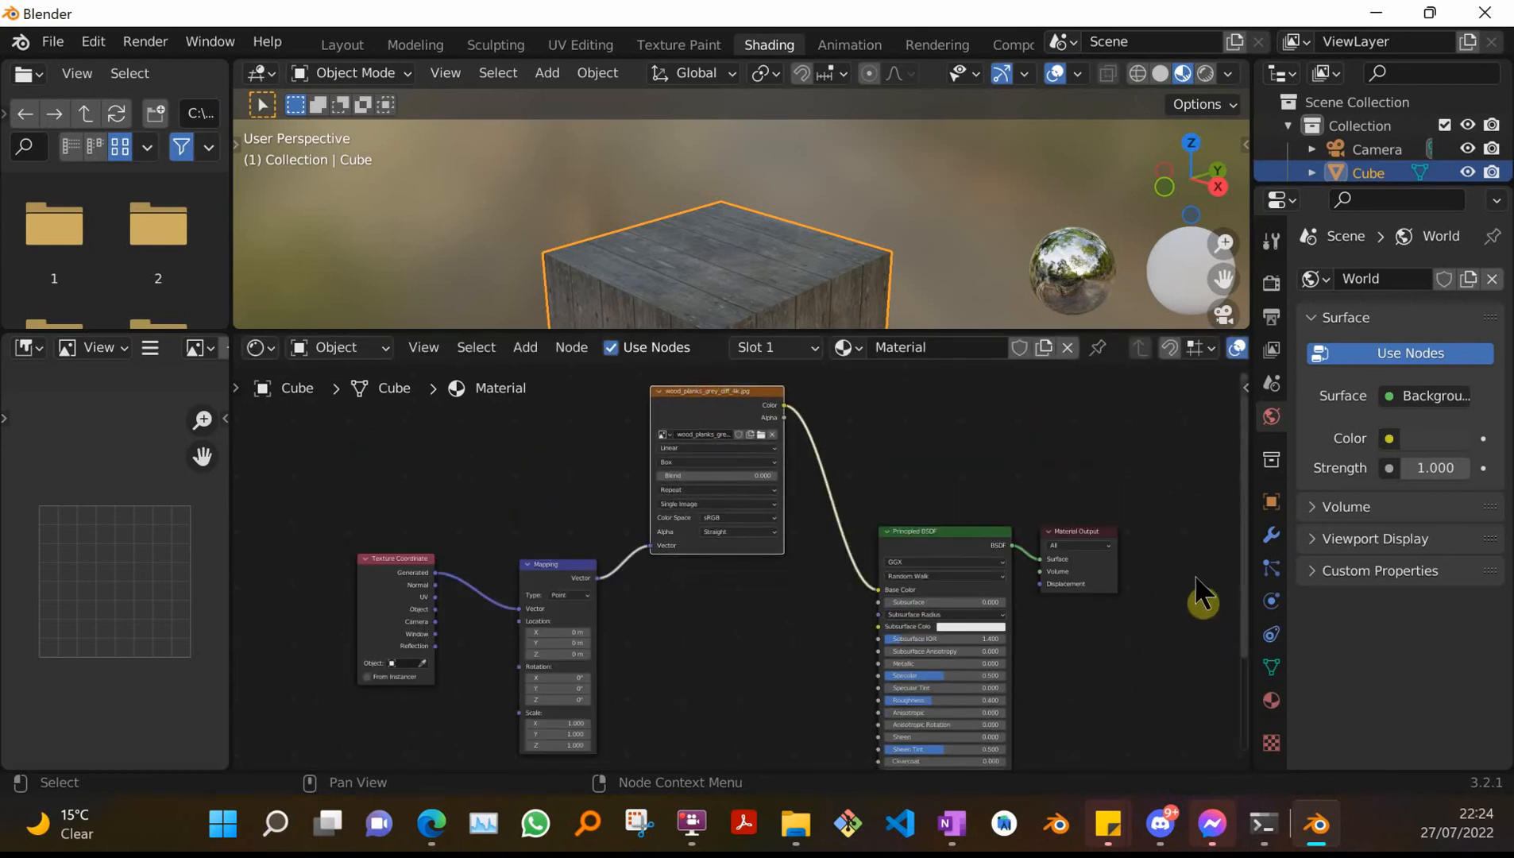
- Duplicate the image texture node, place the copy below and left of the original, and move the Mapping node up to make room
left_click_drag(1245, 535, 1252, 489)
scroll(902, 617, "up", 2)
scroll(1186, 606, "down", 1)
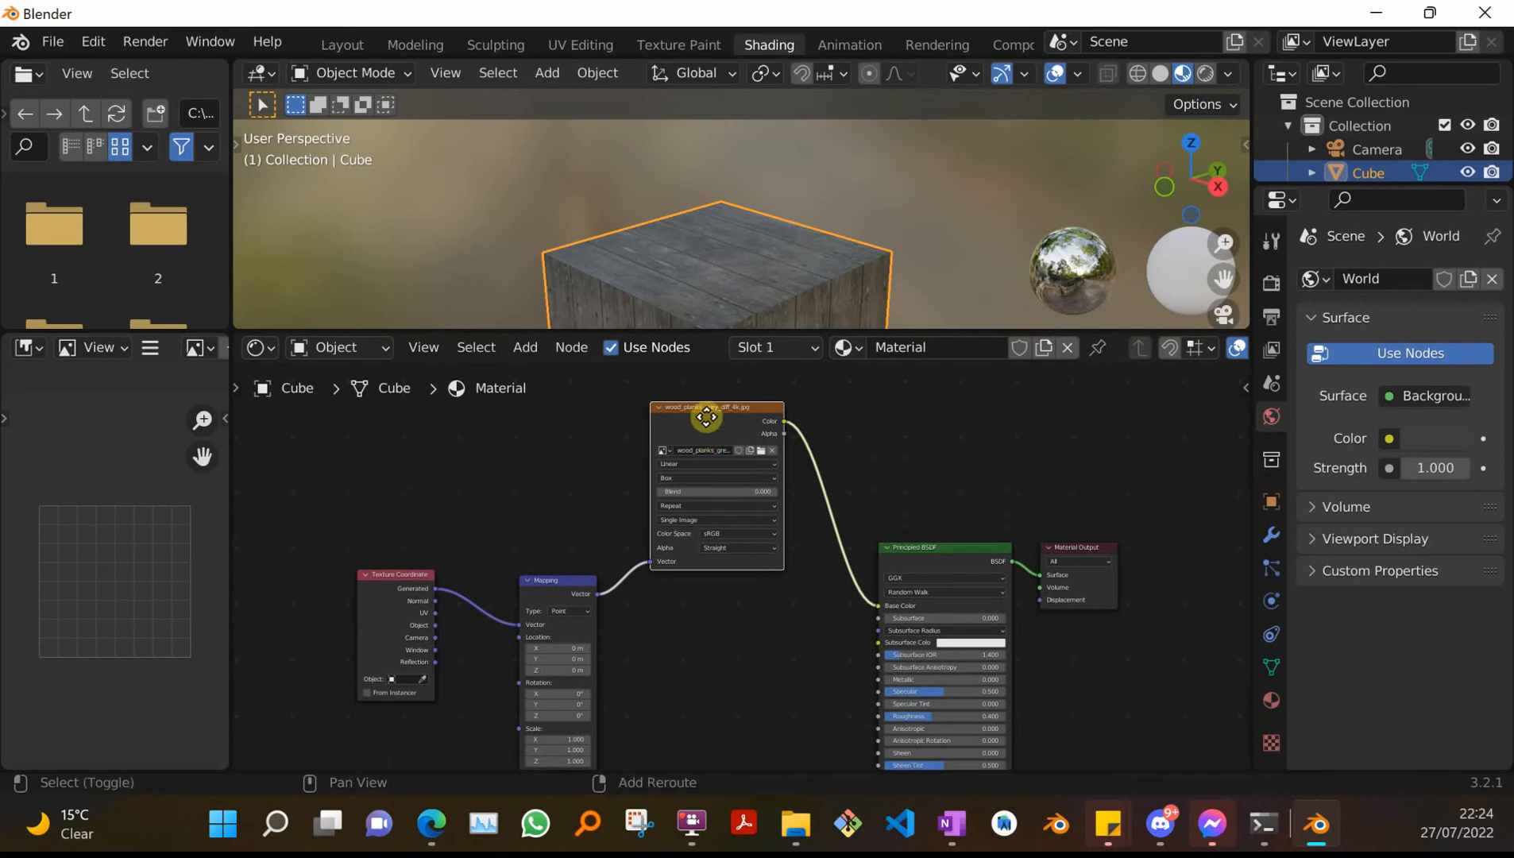
key("shift+d")
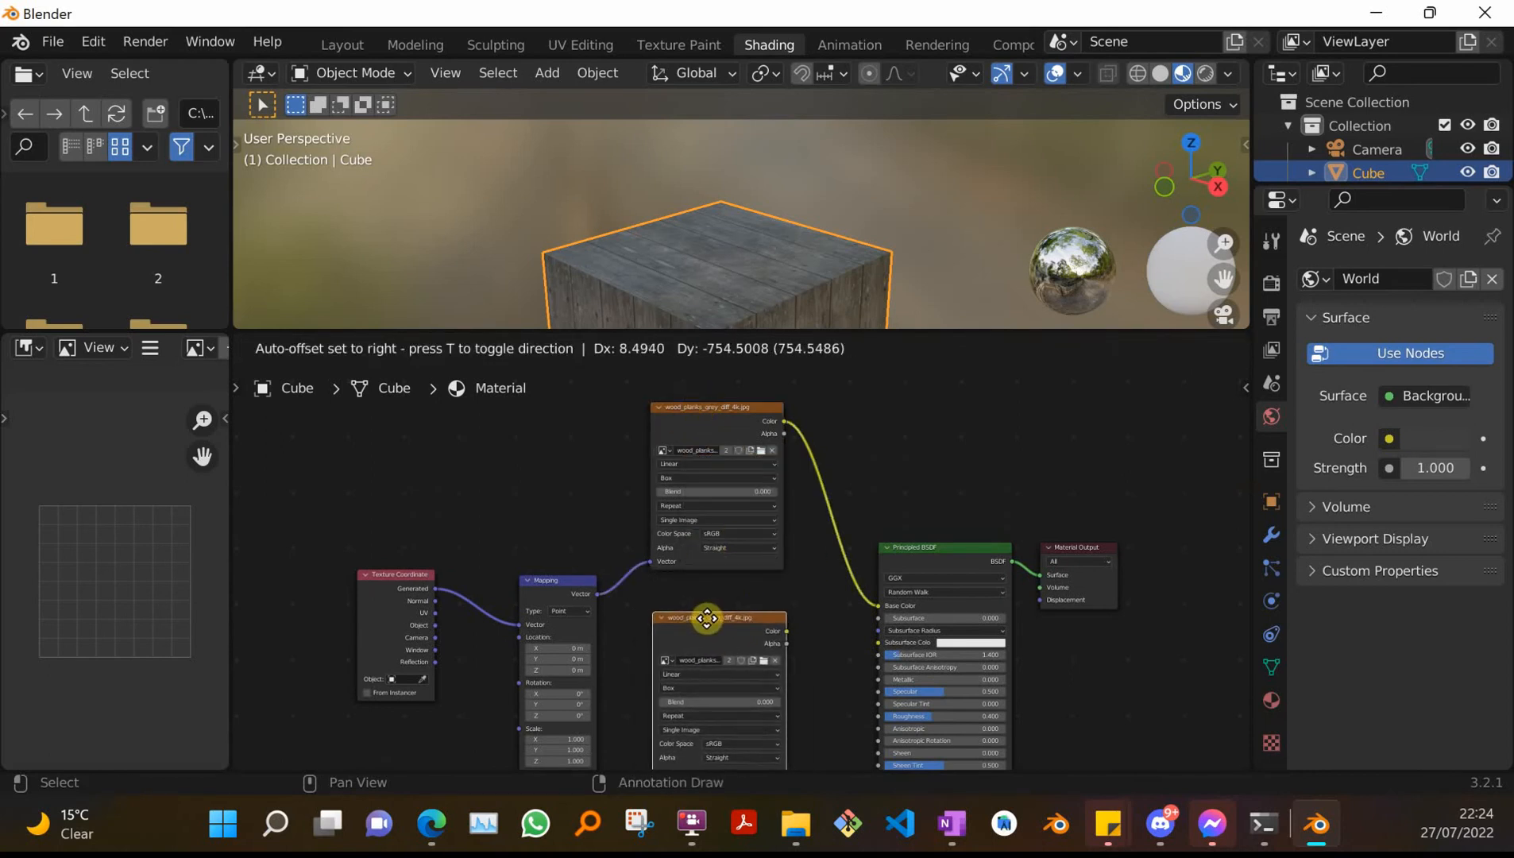
left_click(667, 611)
left_click_drag(566, 581, 479, 421)
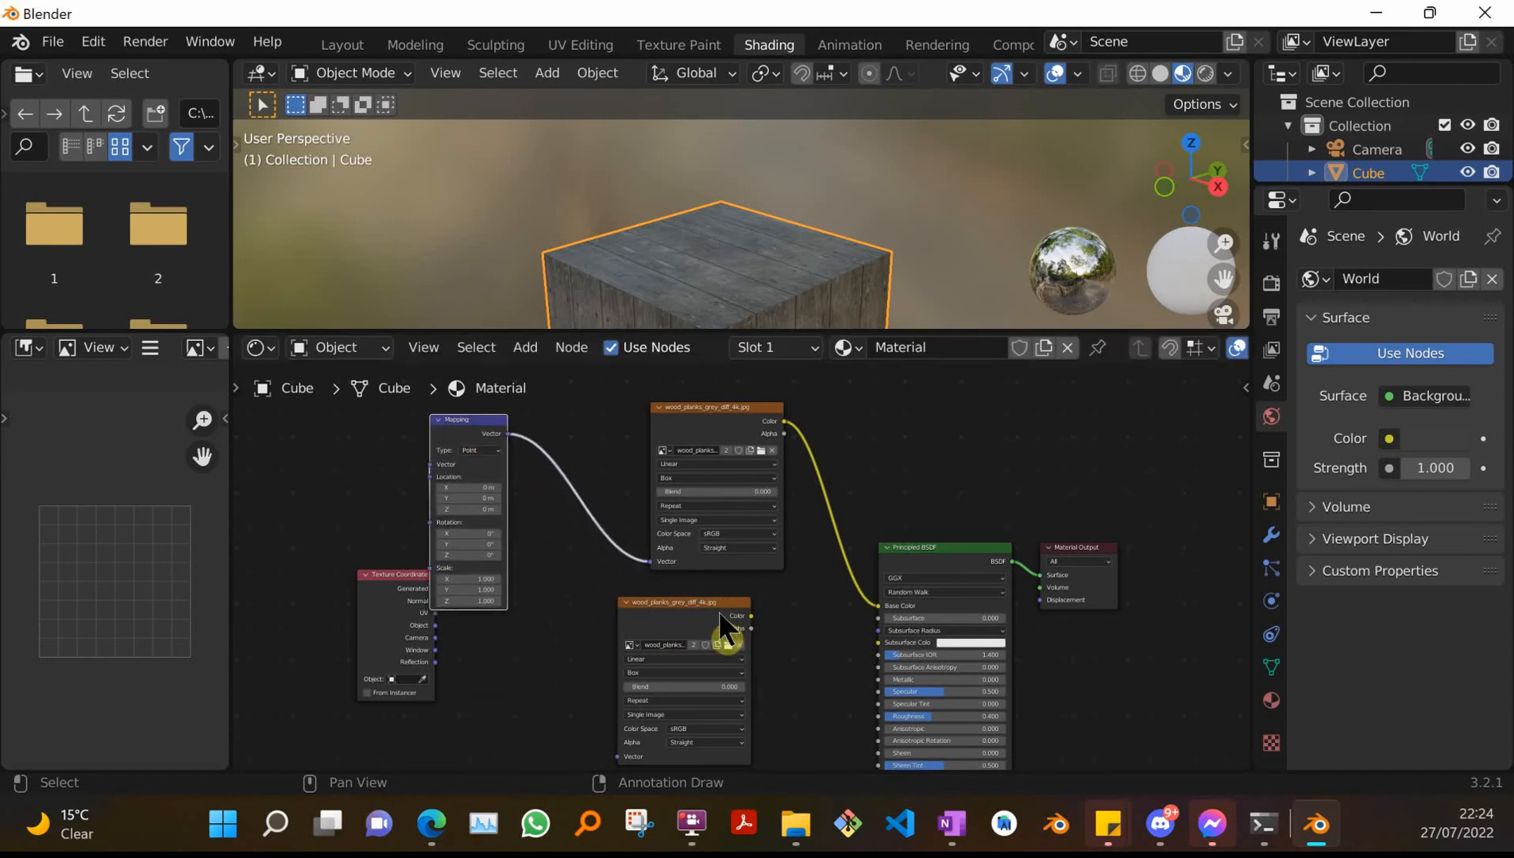
left_click_drag(722, 614, 639, 590)
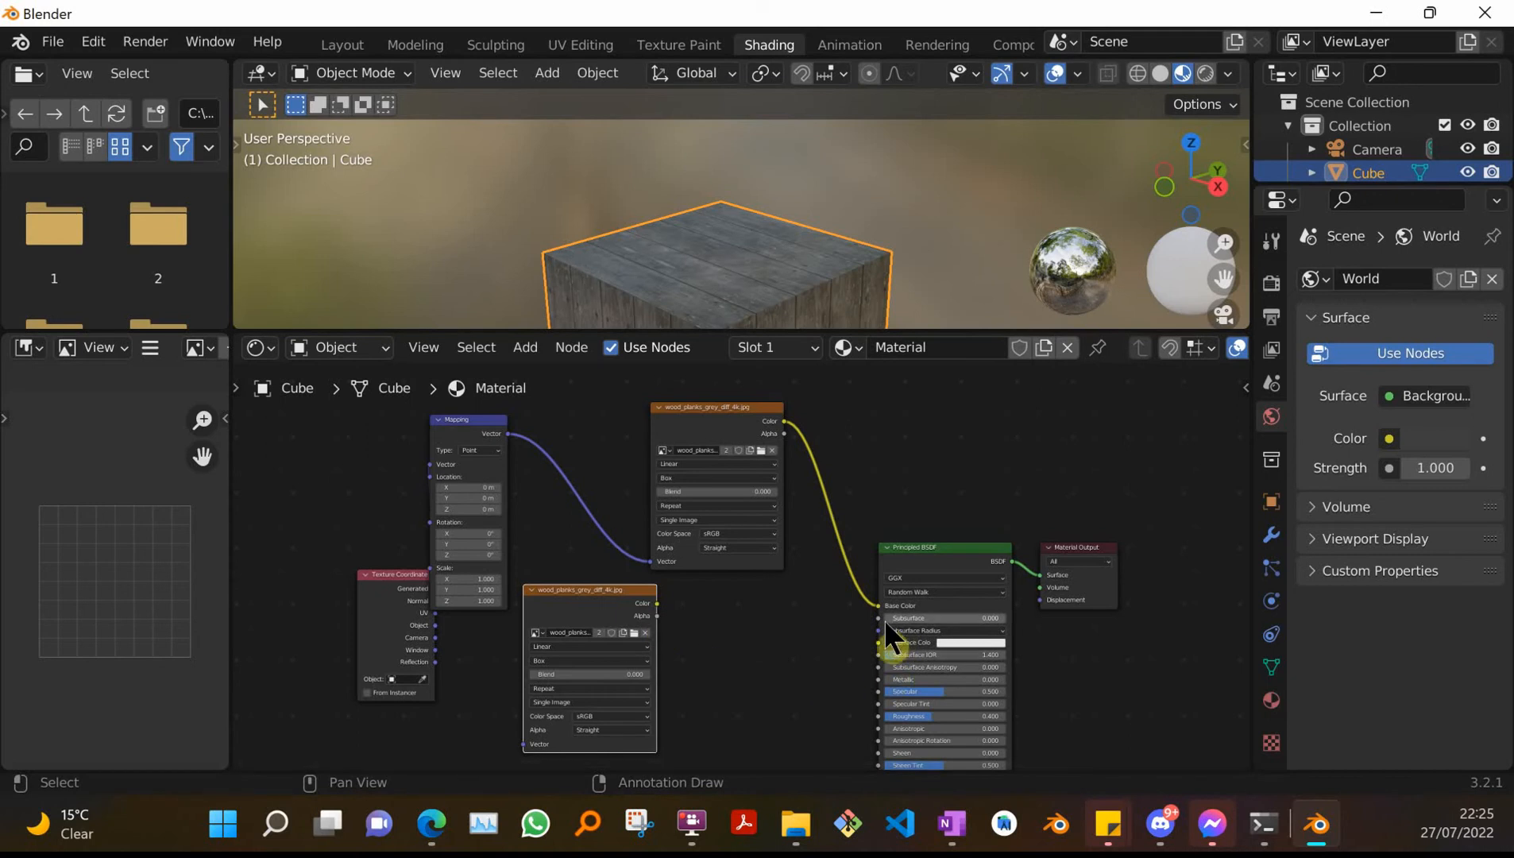
- Add a ColorRamp node between the duplicated image texture and the Principled BSDF
scroll(953, 674, "up", 1)
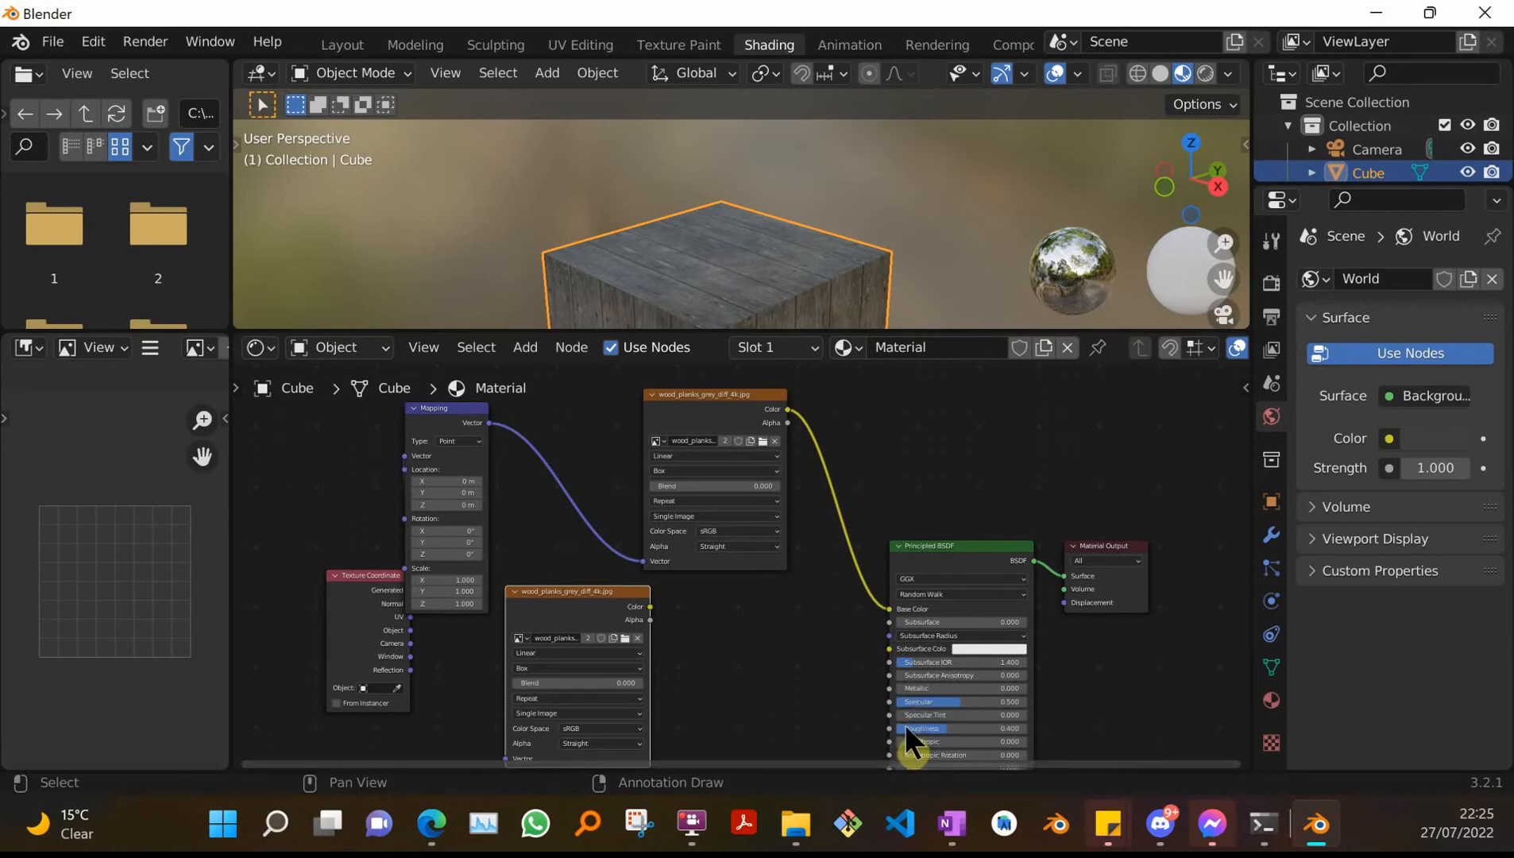
left_click(528, 348)
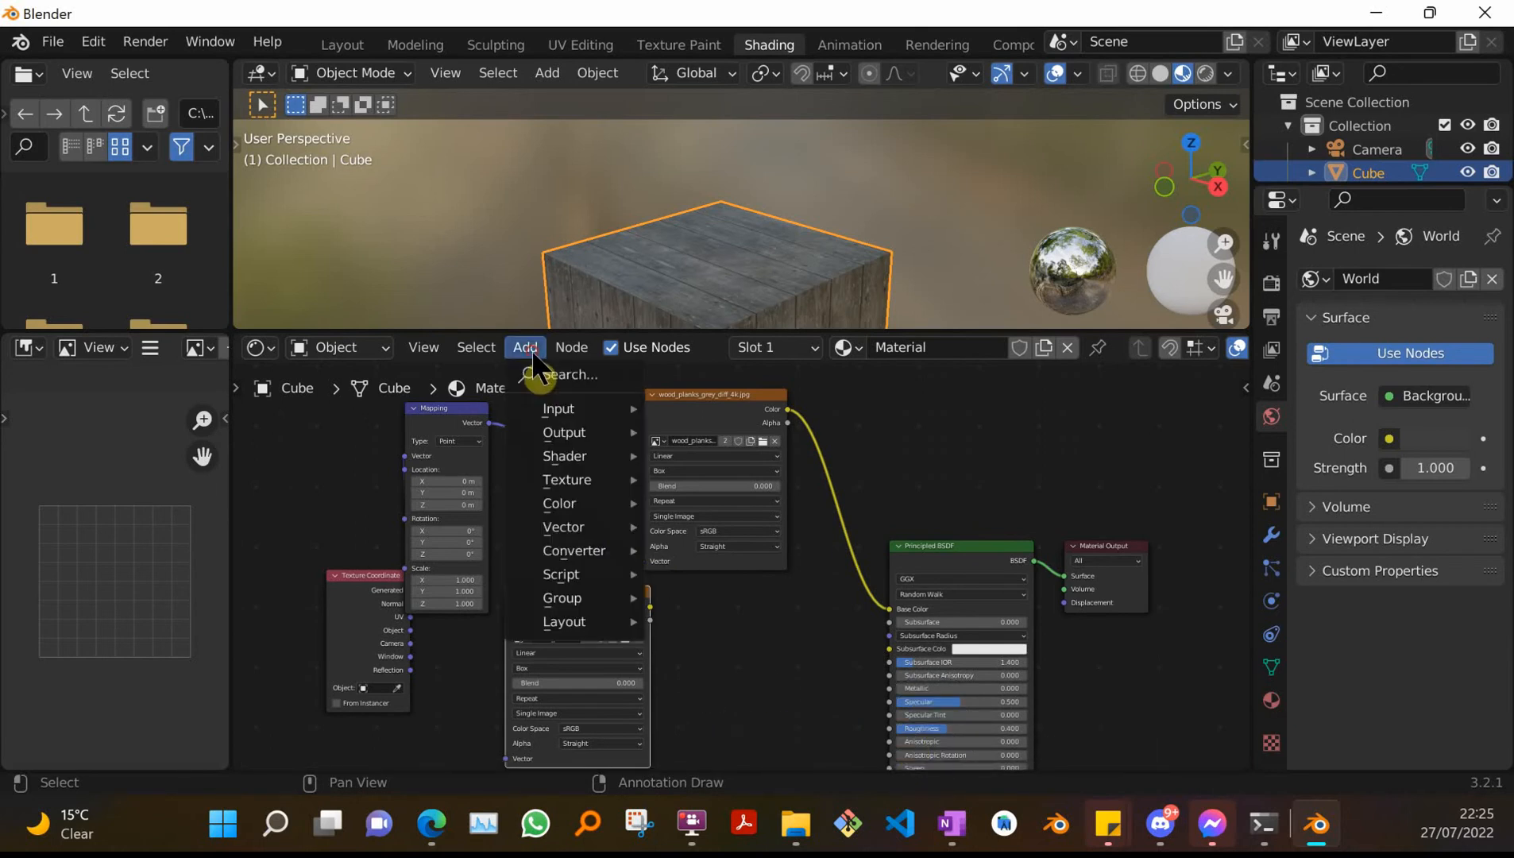
mouse_move(587, 550)
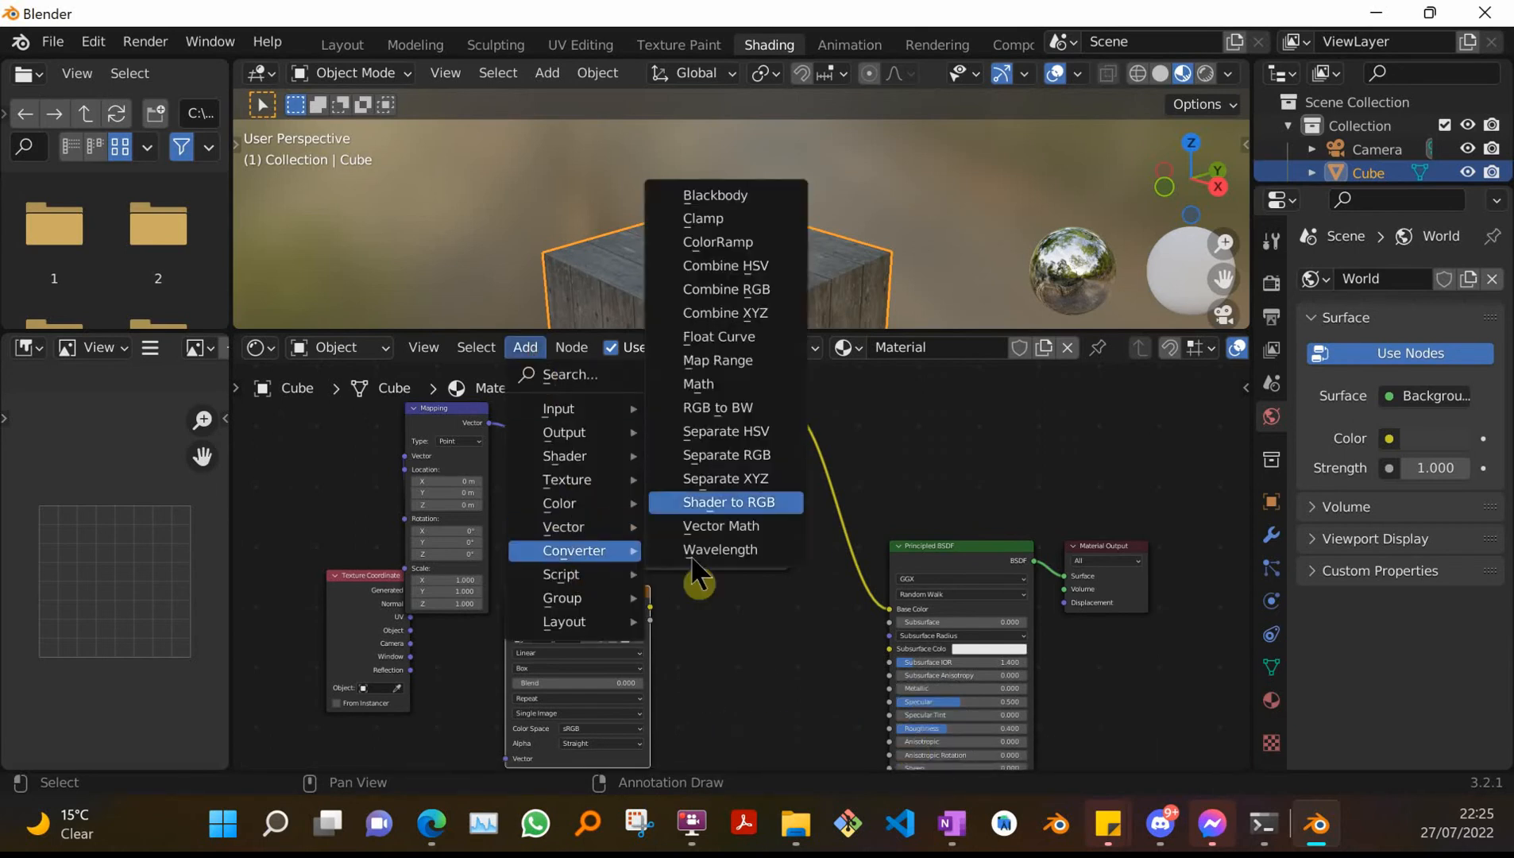
left_click(730, 244)
left_click(751, 669)
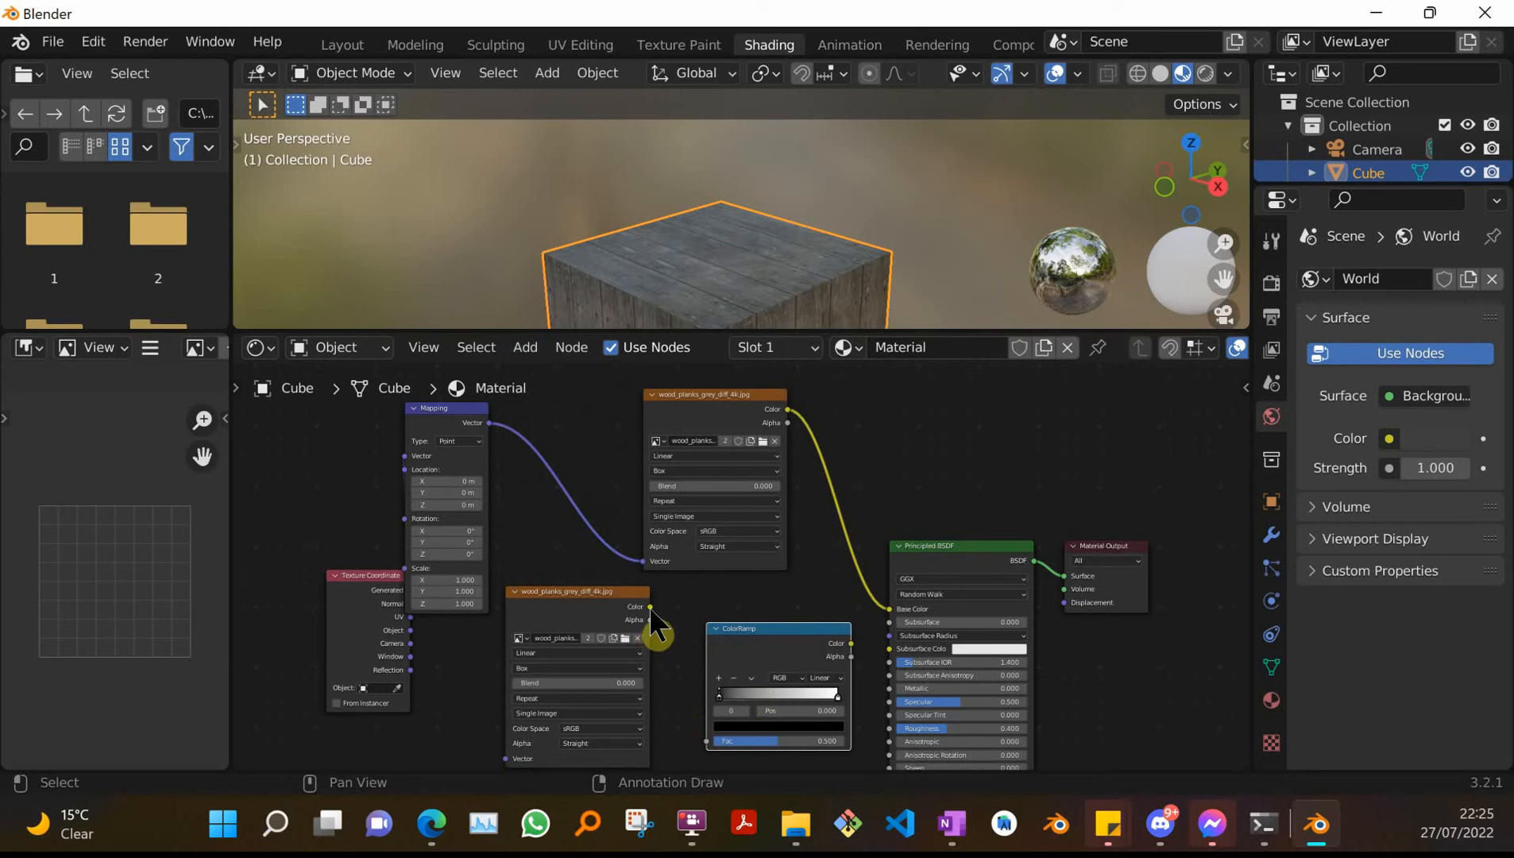
- Connect the duplicated texture's Color to the ColorRamp's Fac and the ColorRamp's Color to Roughness, and inspect the cube's reflections
left_click_drag(649, 606, 707, 543)
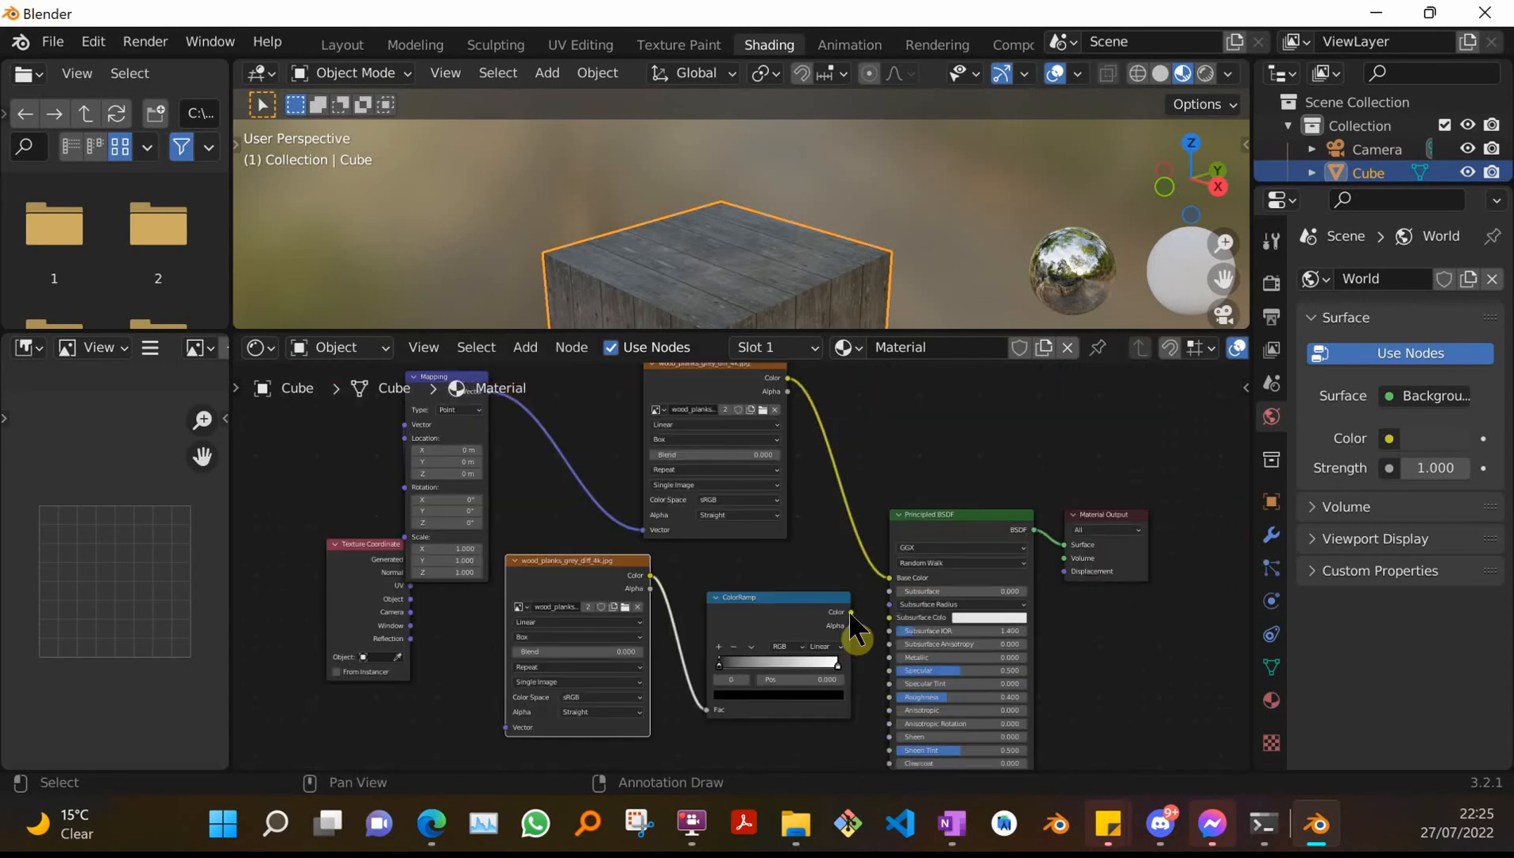
left_click_drag(850, 612, 888, 699)
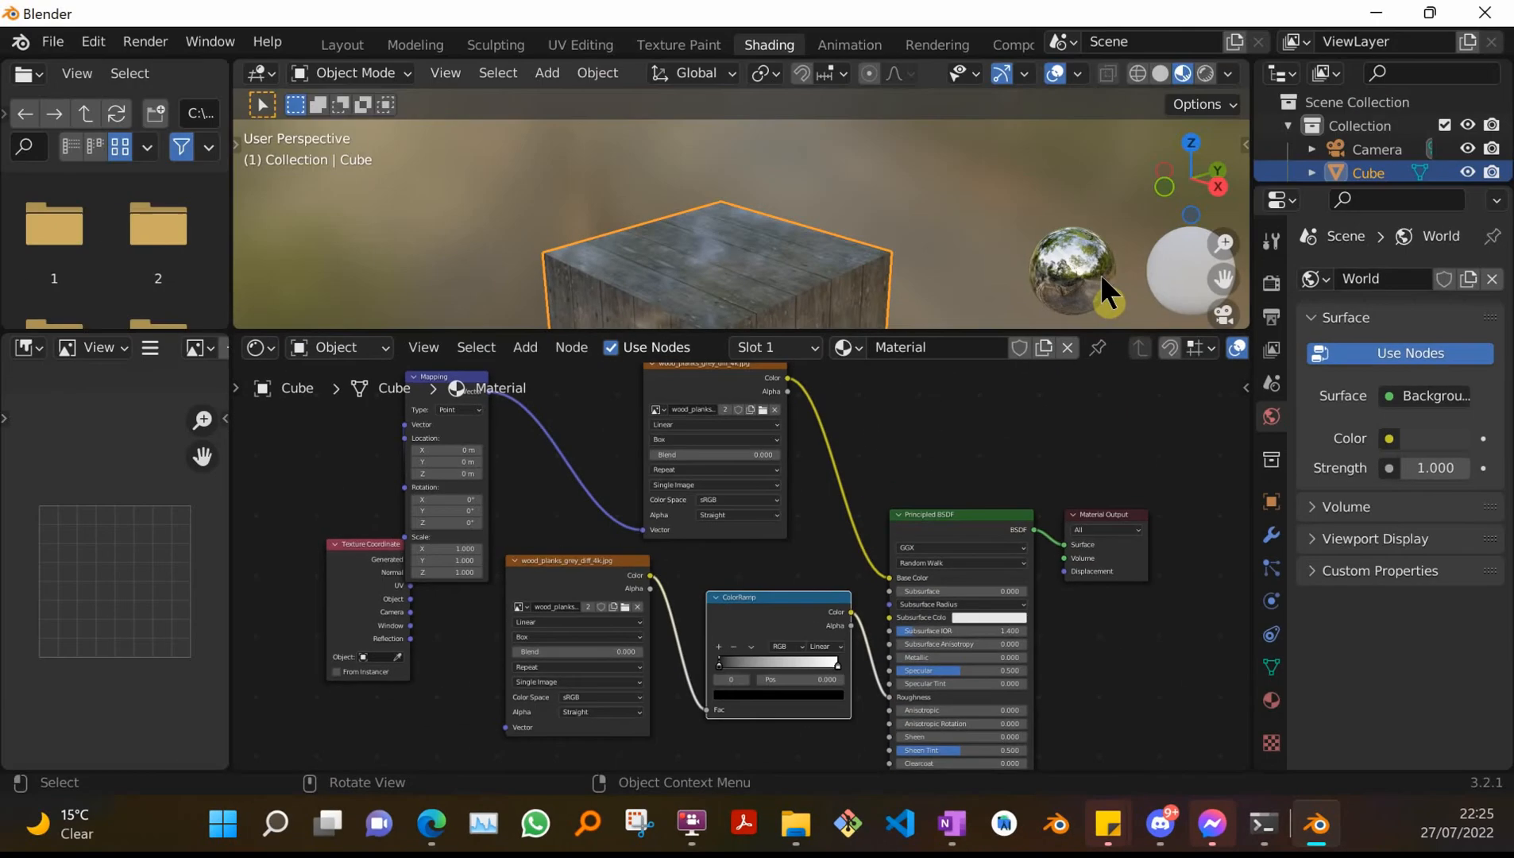
scroll(878, 231, "down", 6)
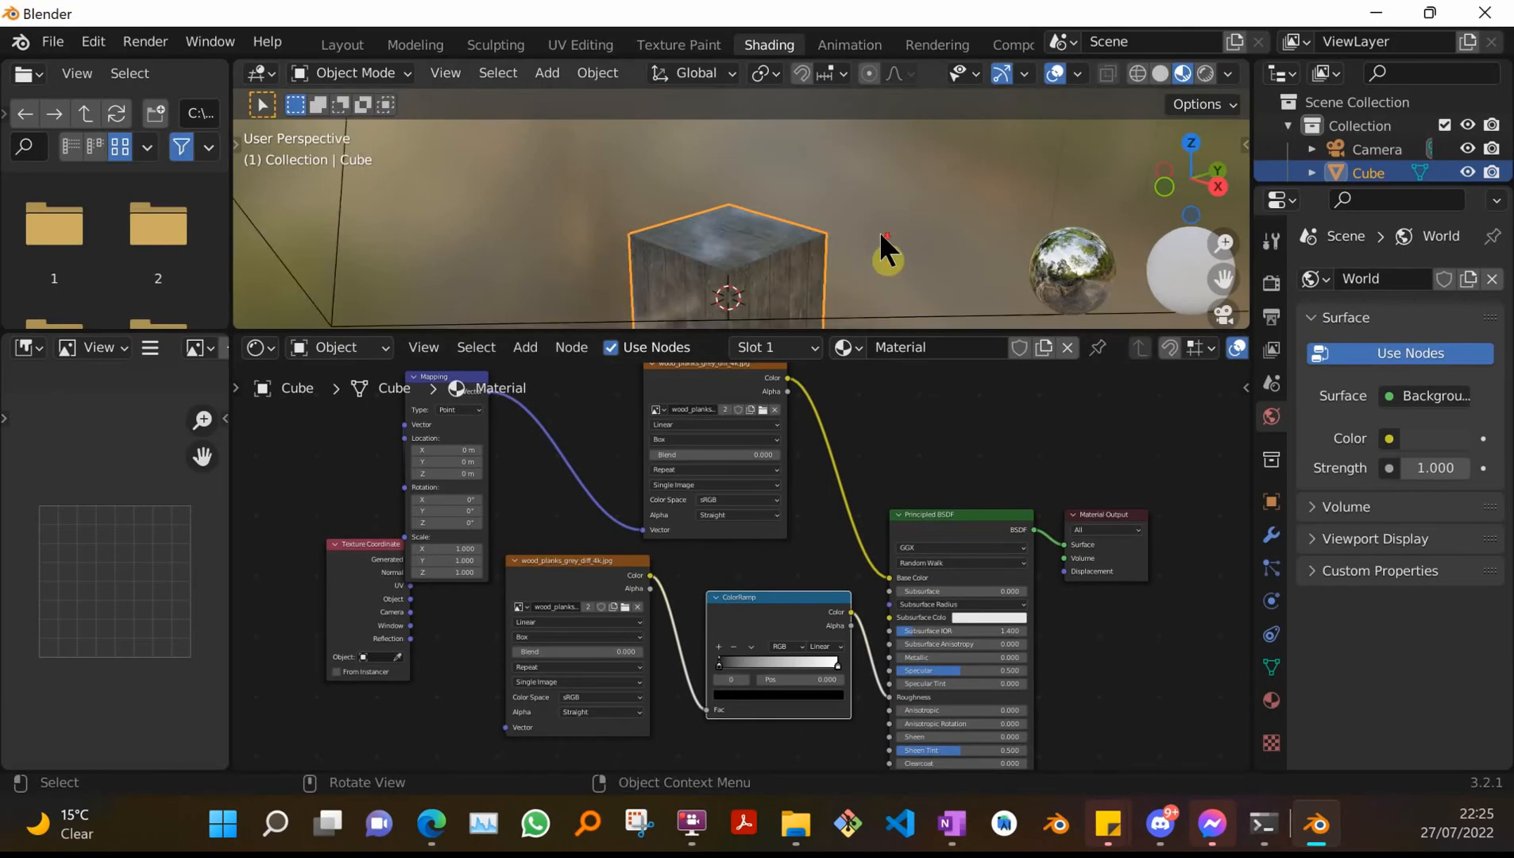
scroll(880, 236, "up", 4)
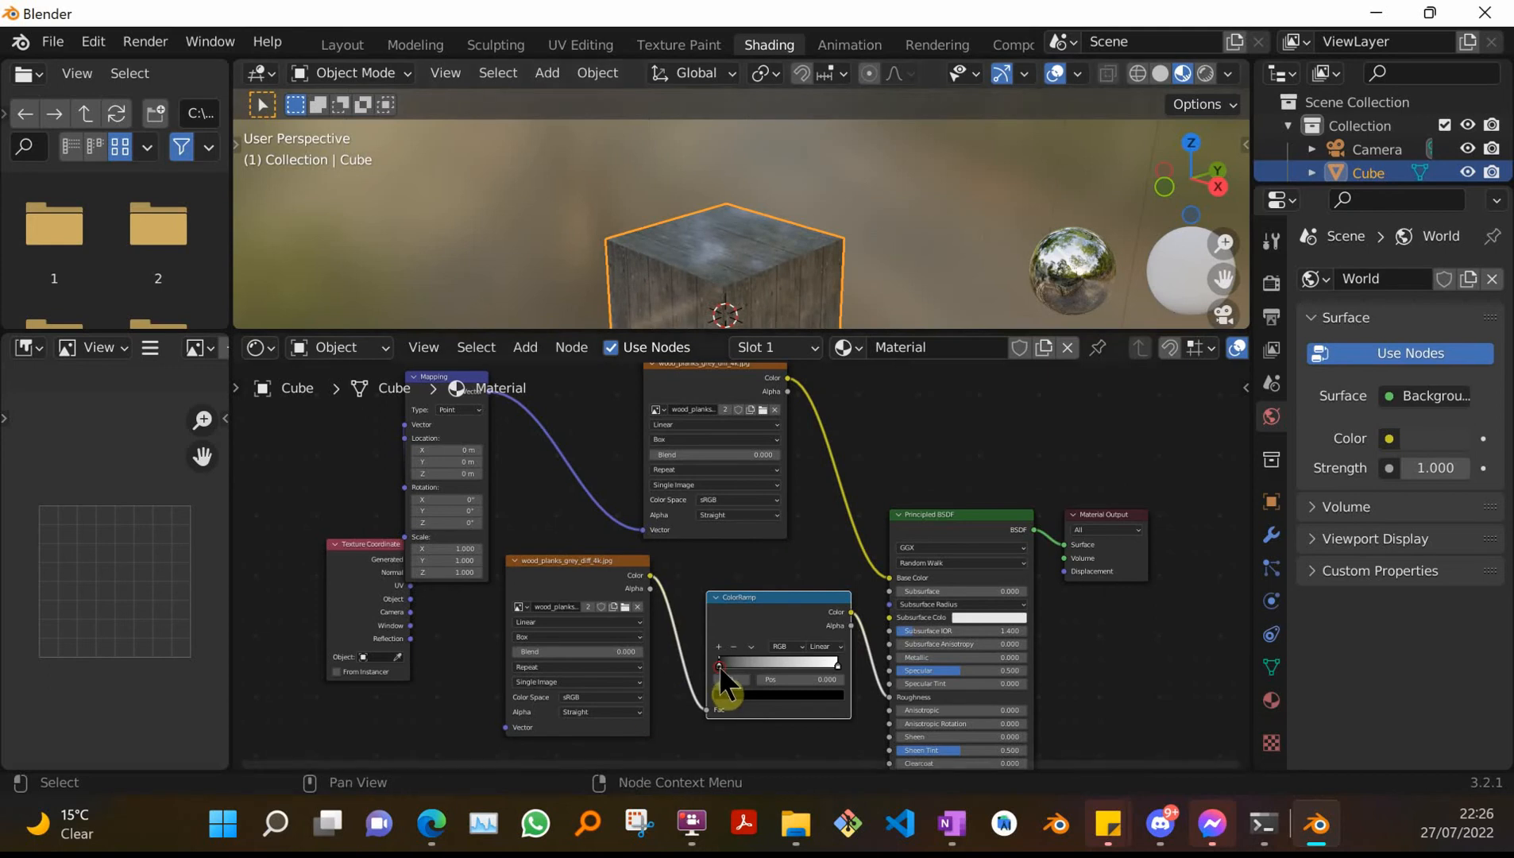
- Move the ColorRamp's black stop to a position of about 0.19 to adjust the roughness contrast
mouse_move(719, 666)
left_mouse_down()
mouse_move(809, 667)
mouse_move(717, 669)
left_mouse_up()
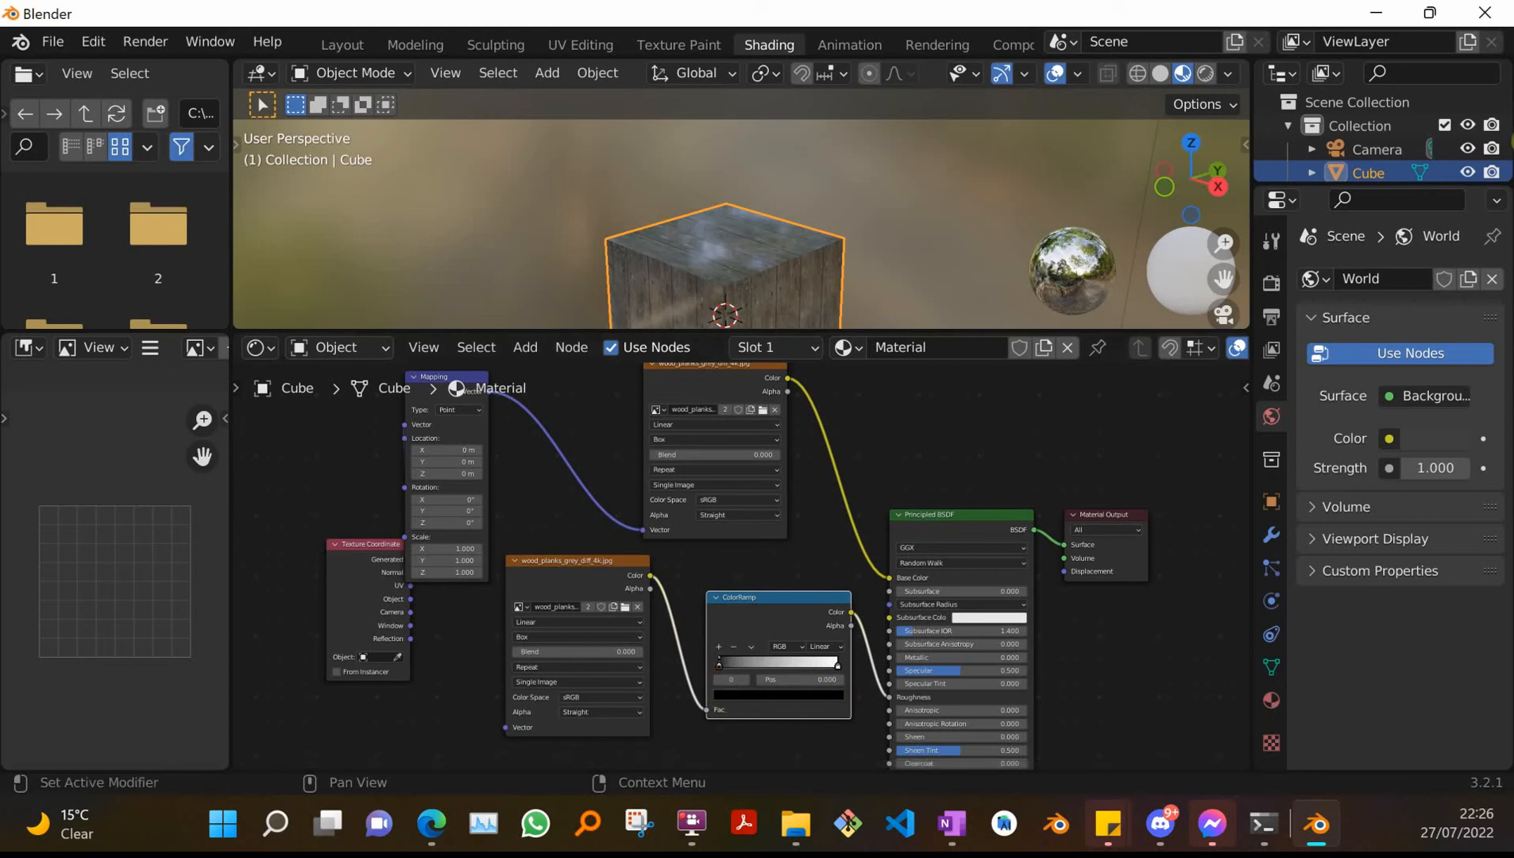
key("alt+Tab")
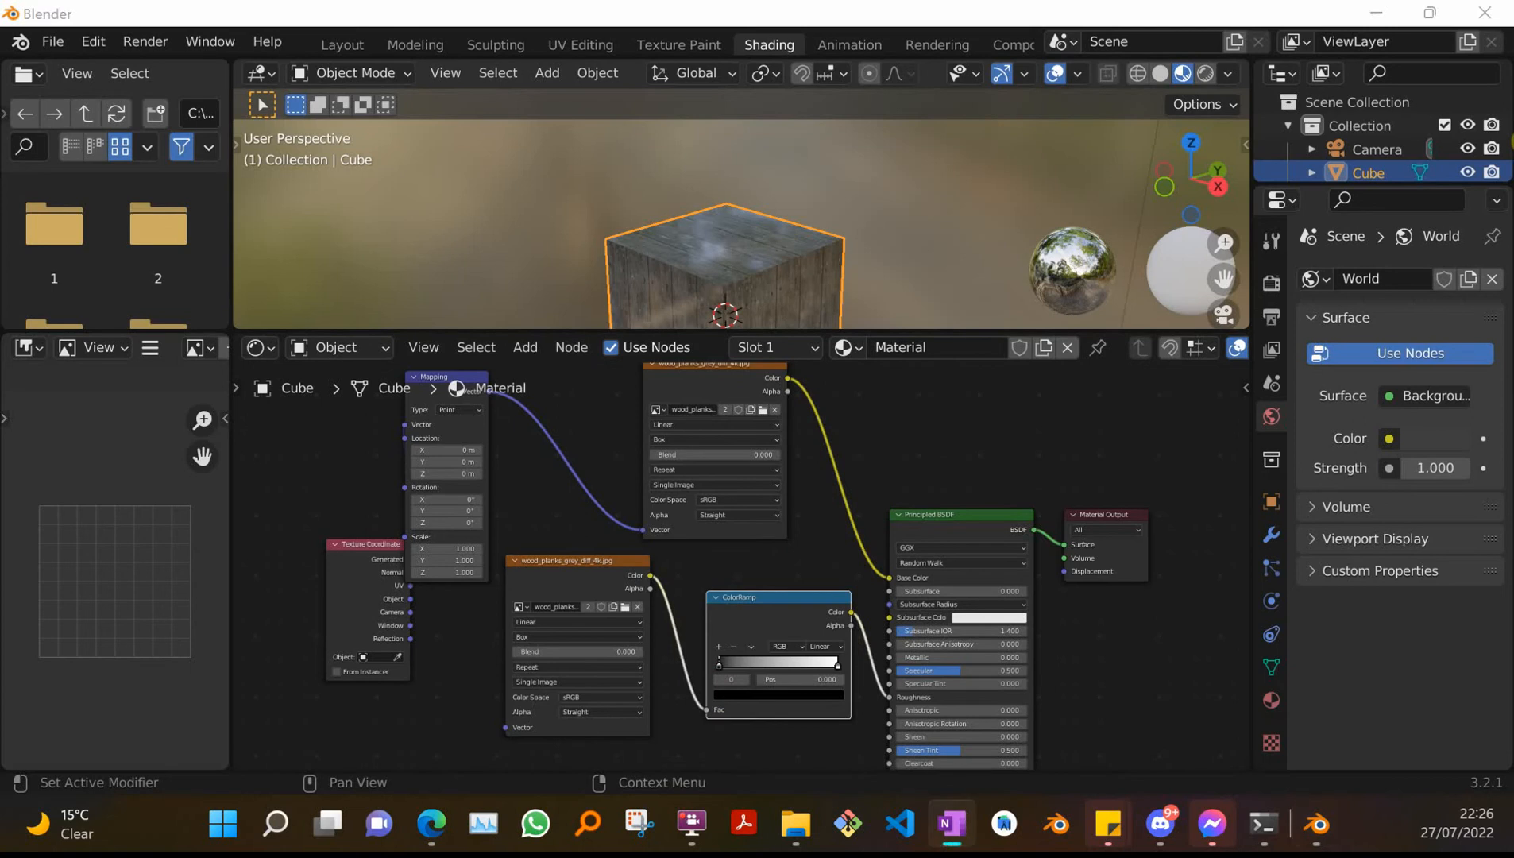
left_click(722, 671)
mouse_move(718, 662)
left_mouse_down()
mouse_move(757, 671)
mouse_move(745, 669)
left_mouse_up()
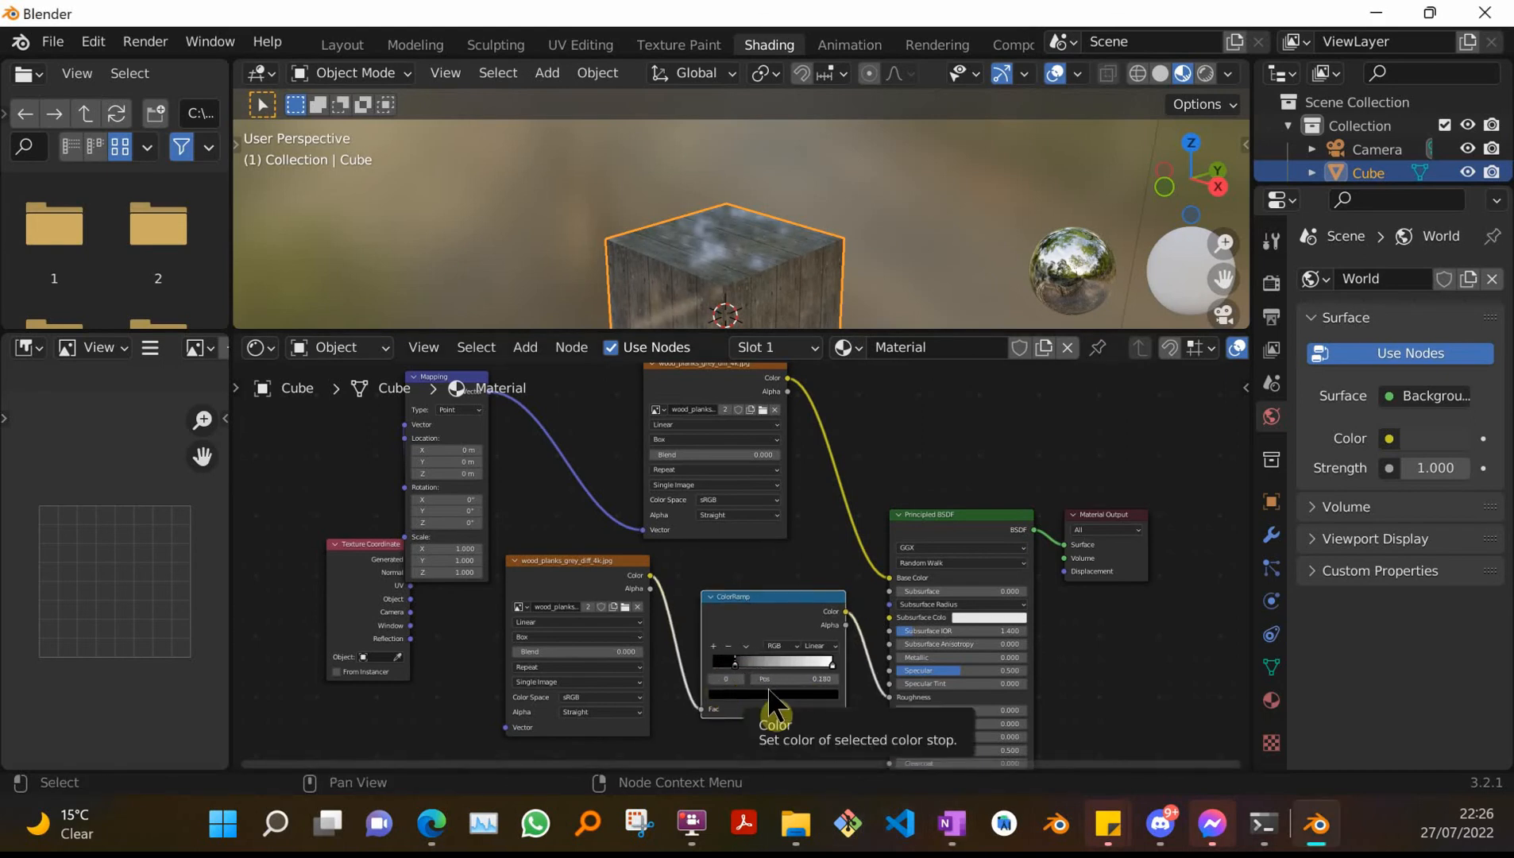
scroll(758, 671, "down", 1)
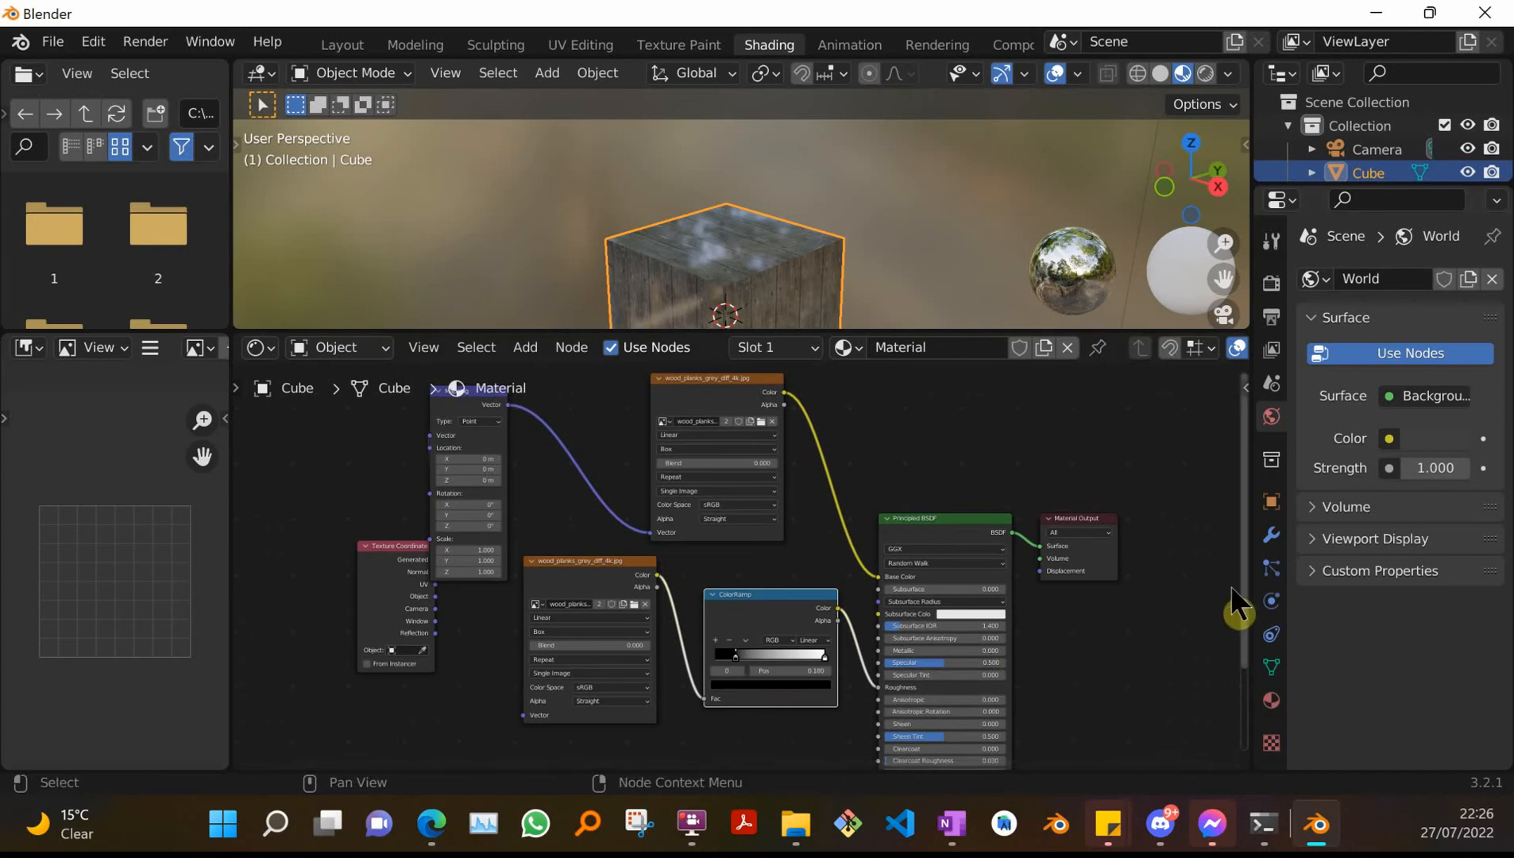
- Duplicate the image texture node that feeds the ColorRamp and place the copy directly below it
left_click_drag(1238, 578, 1243, 675)
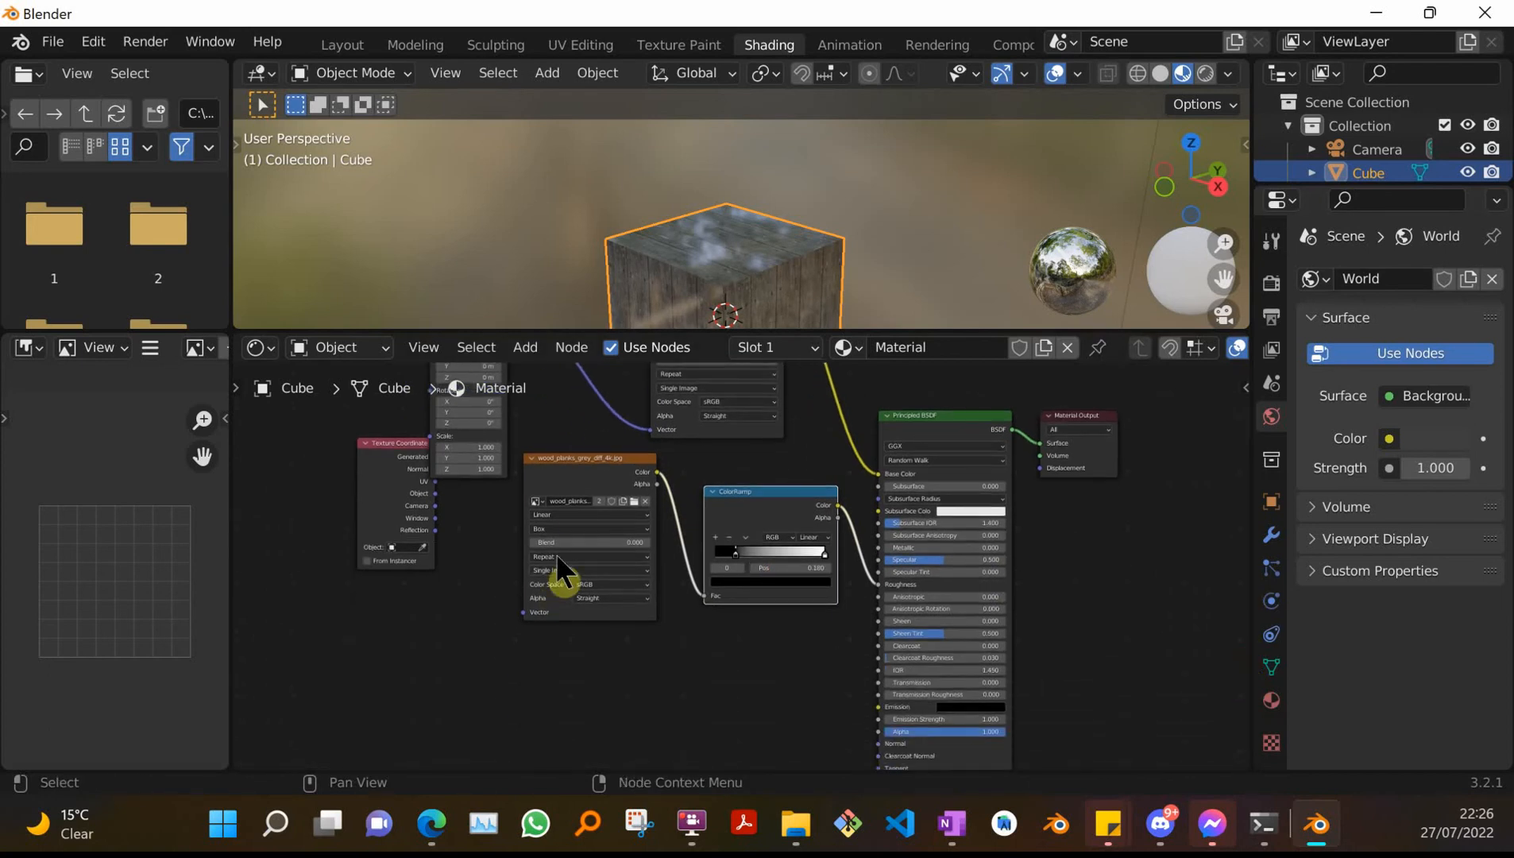
left_click(574, 460)
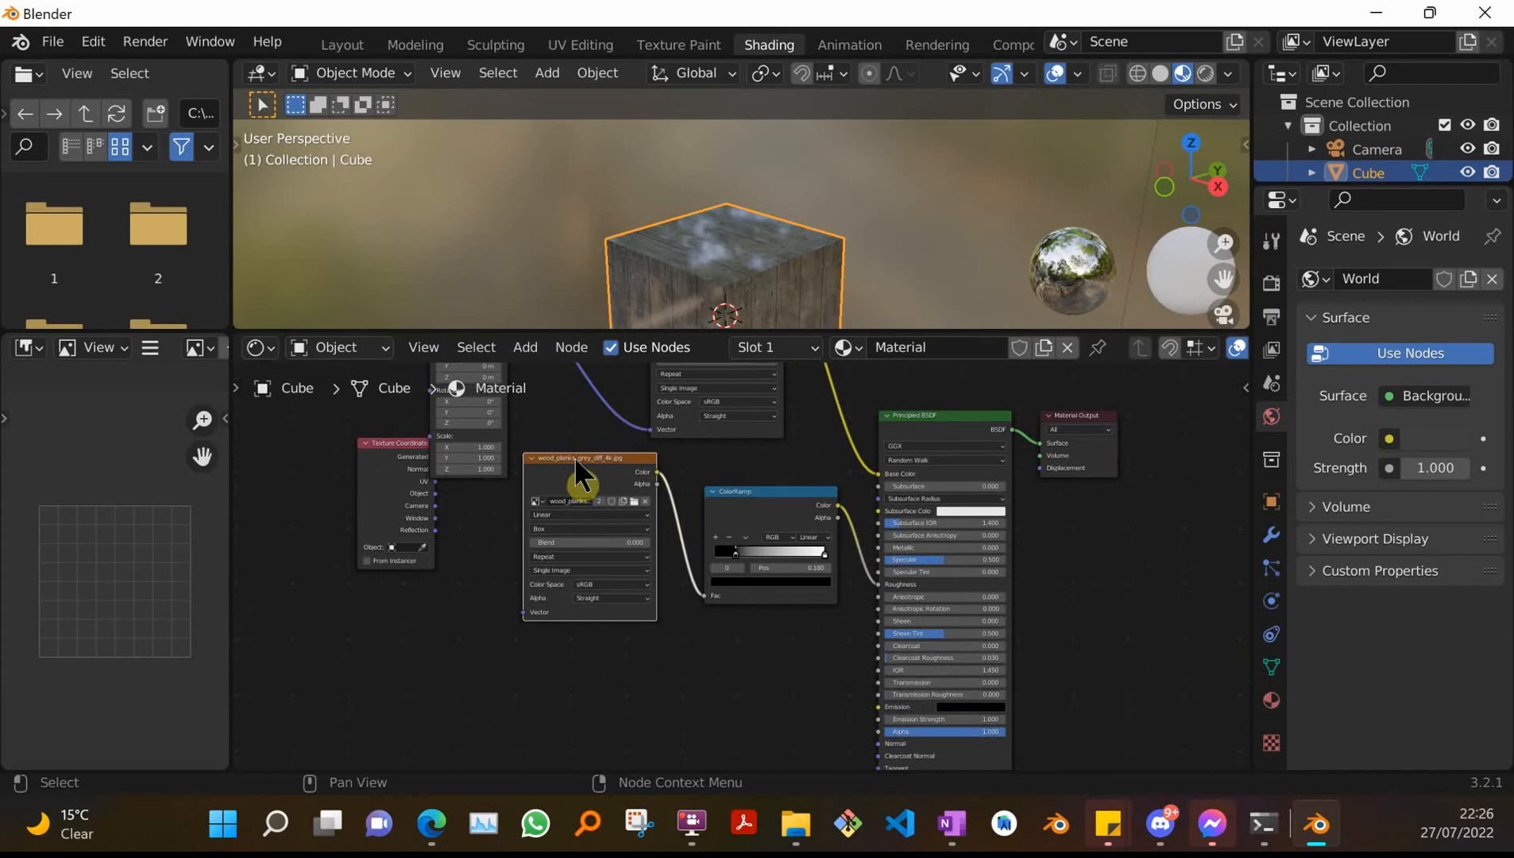
key("shift+d")
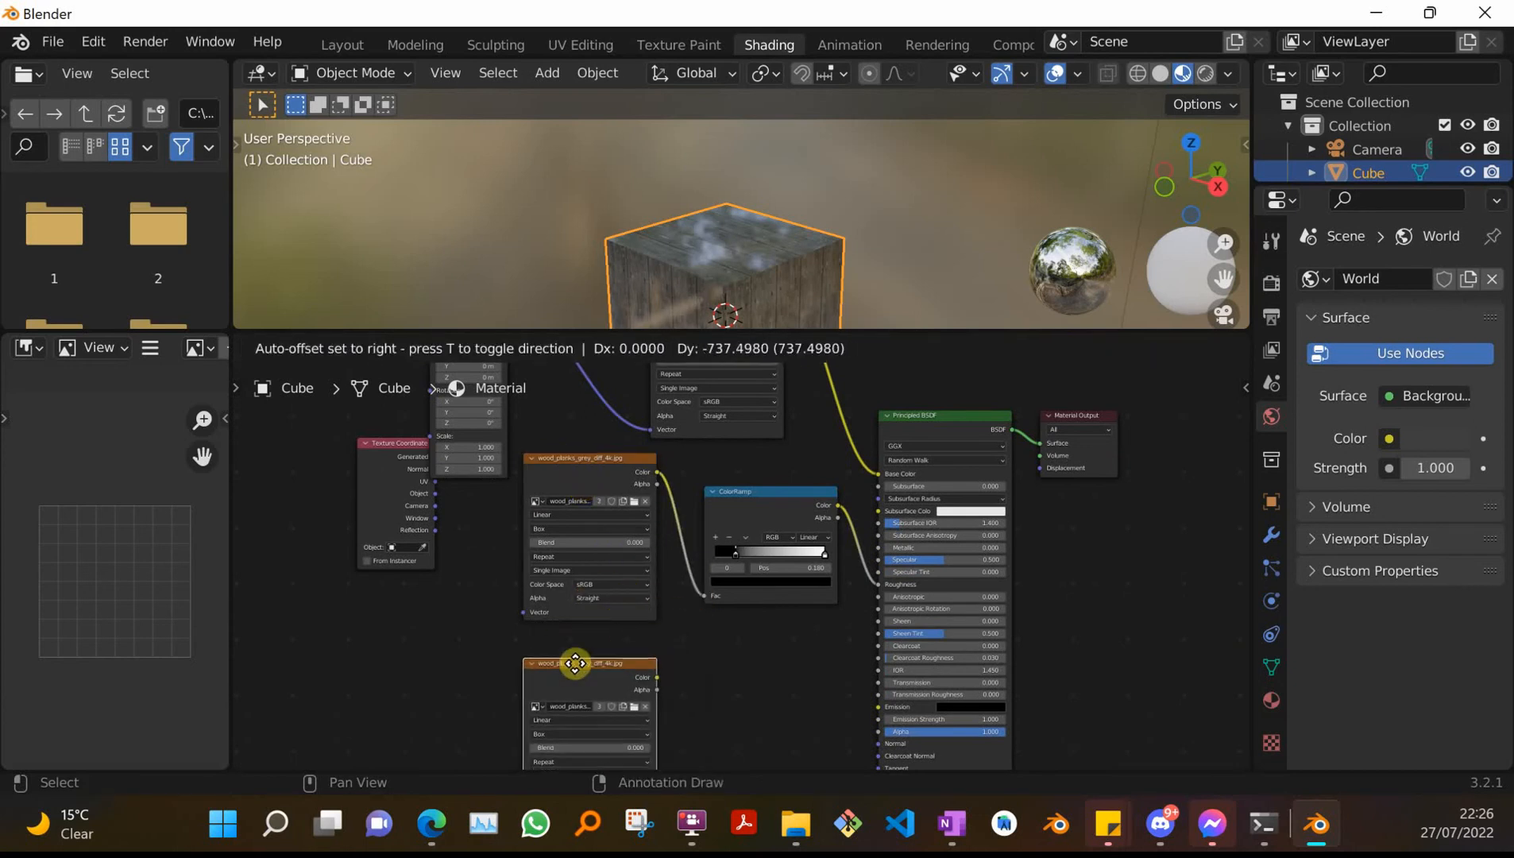
left_click(575, 662)
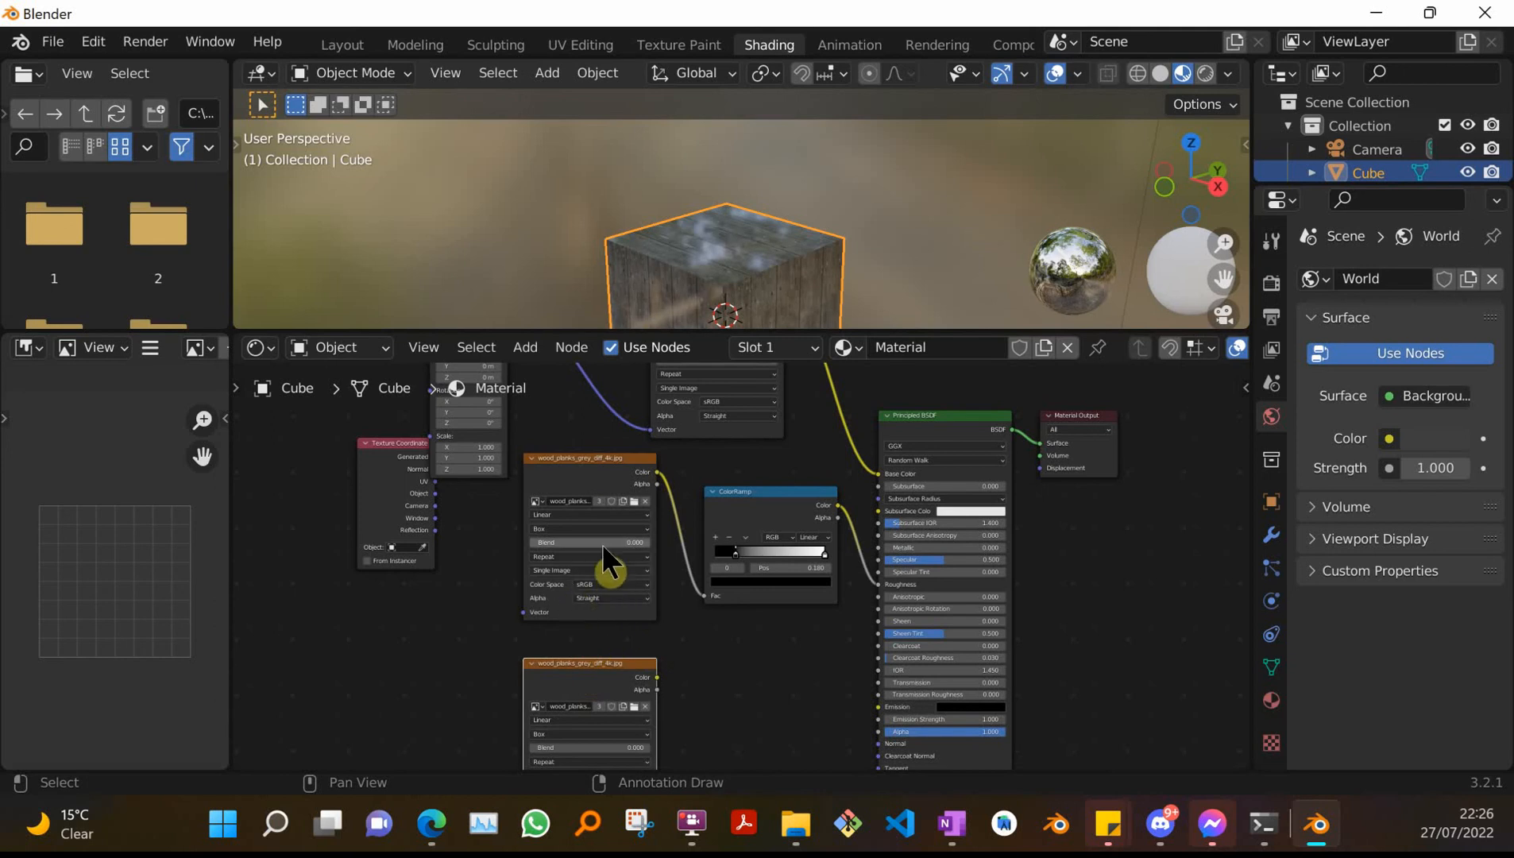
- Load wood_planks_grey_rough_4k.jpg into the image texture feeding the ColorRamp and set its color space to Non-Color
left_click(600, 457)
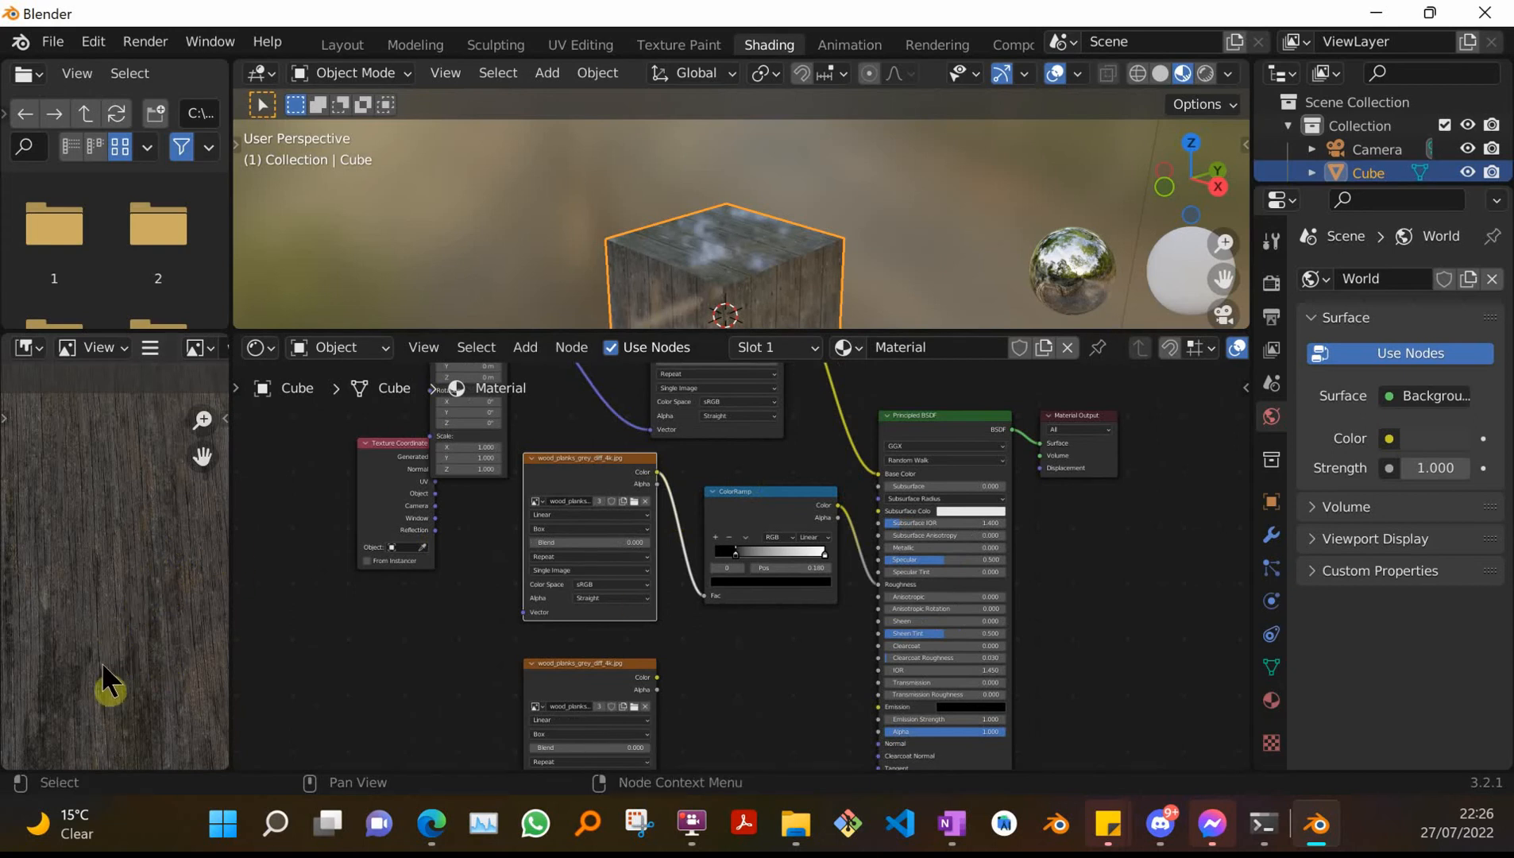
middle_click_drag(770, 550, 754, 673)
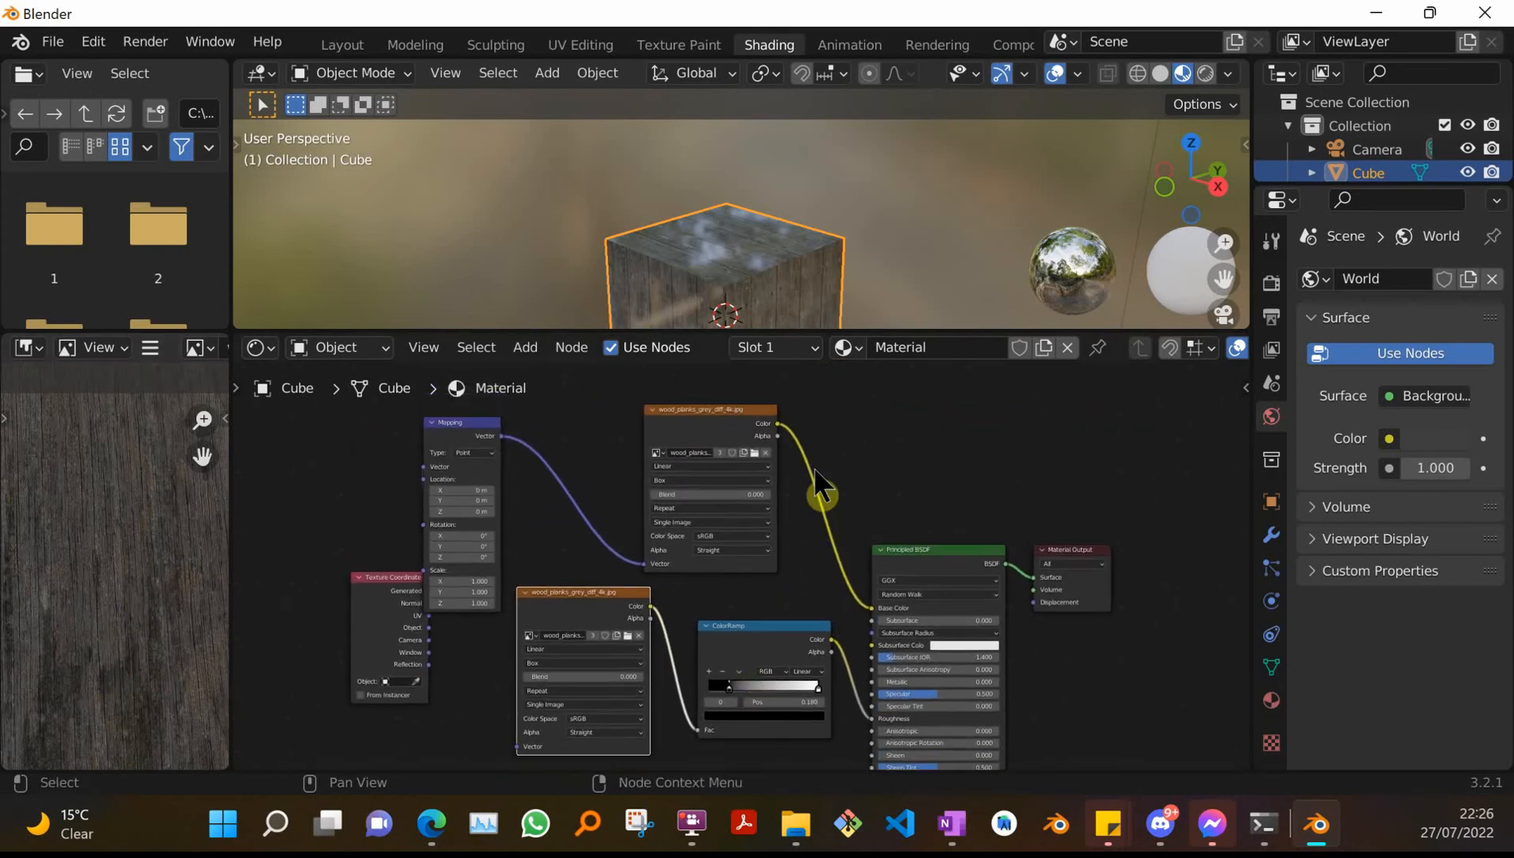
middle_click_drag(811, 547, 736, 517)
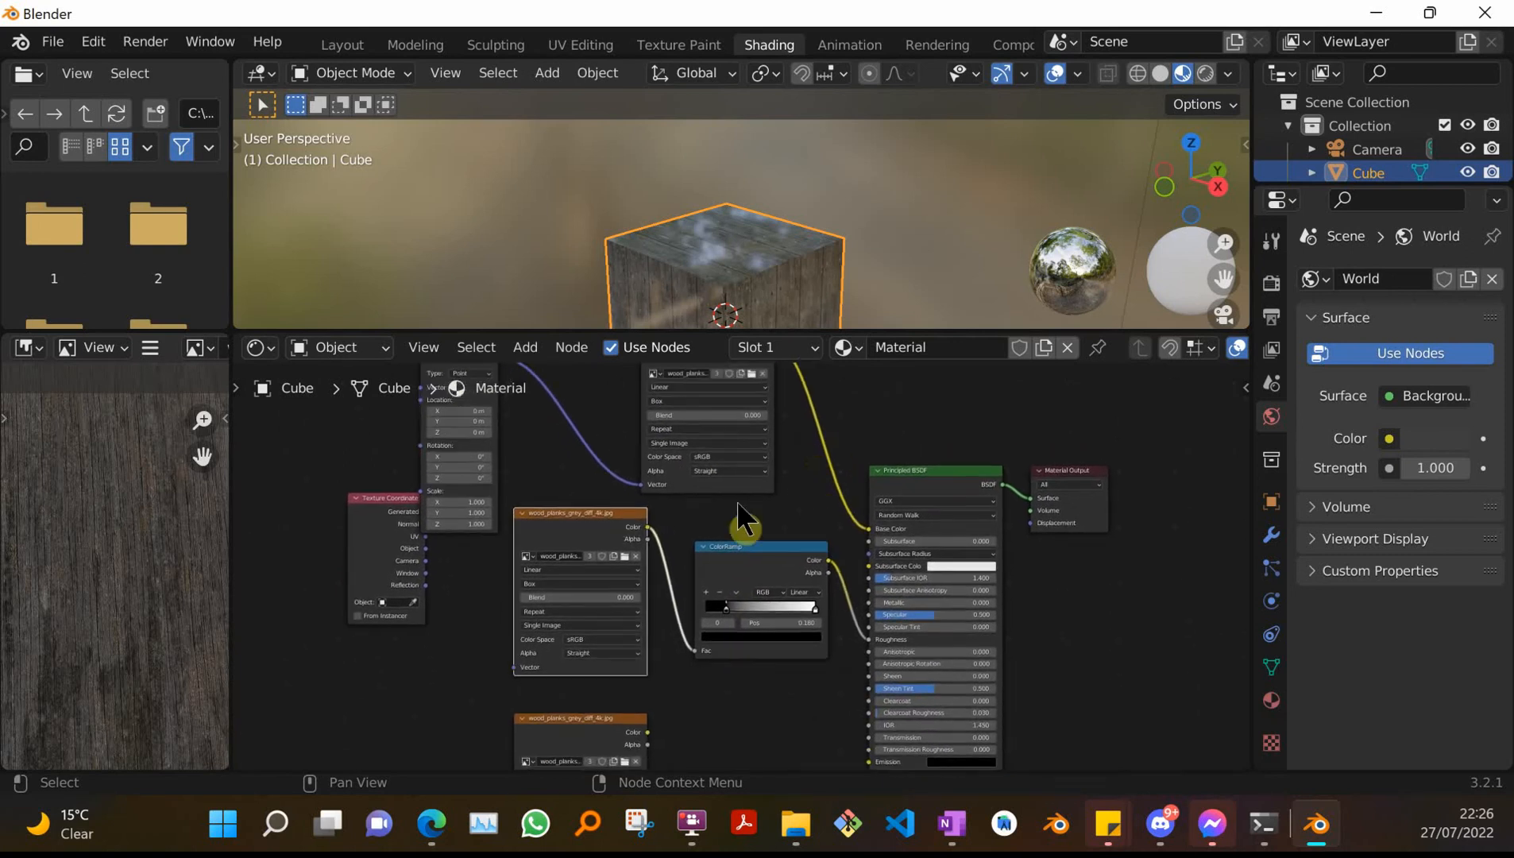
left_click(618, 556)
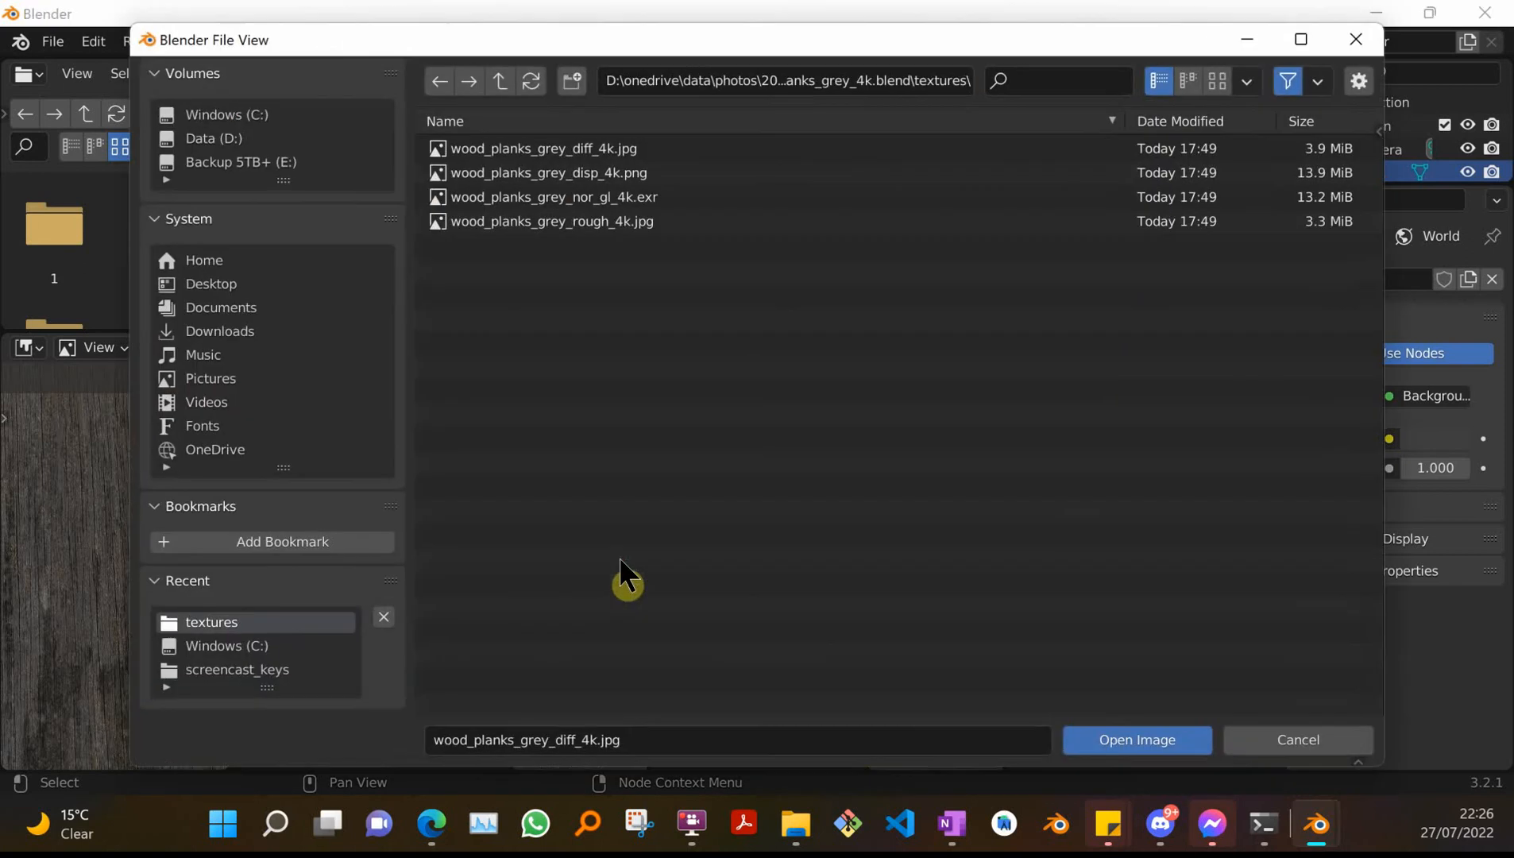
left_click(556, 221)
left_click(1179, 747)
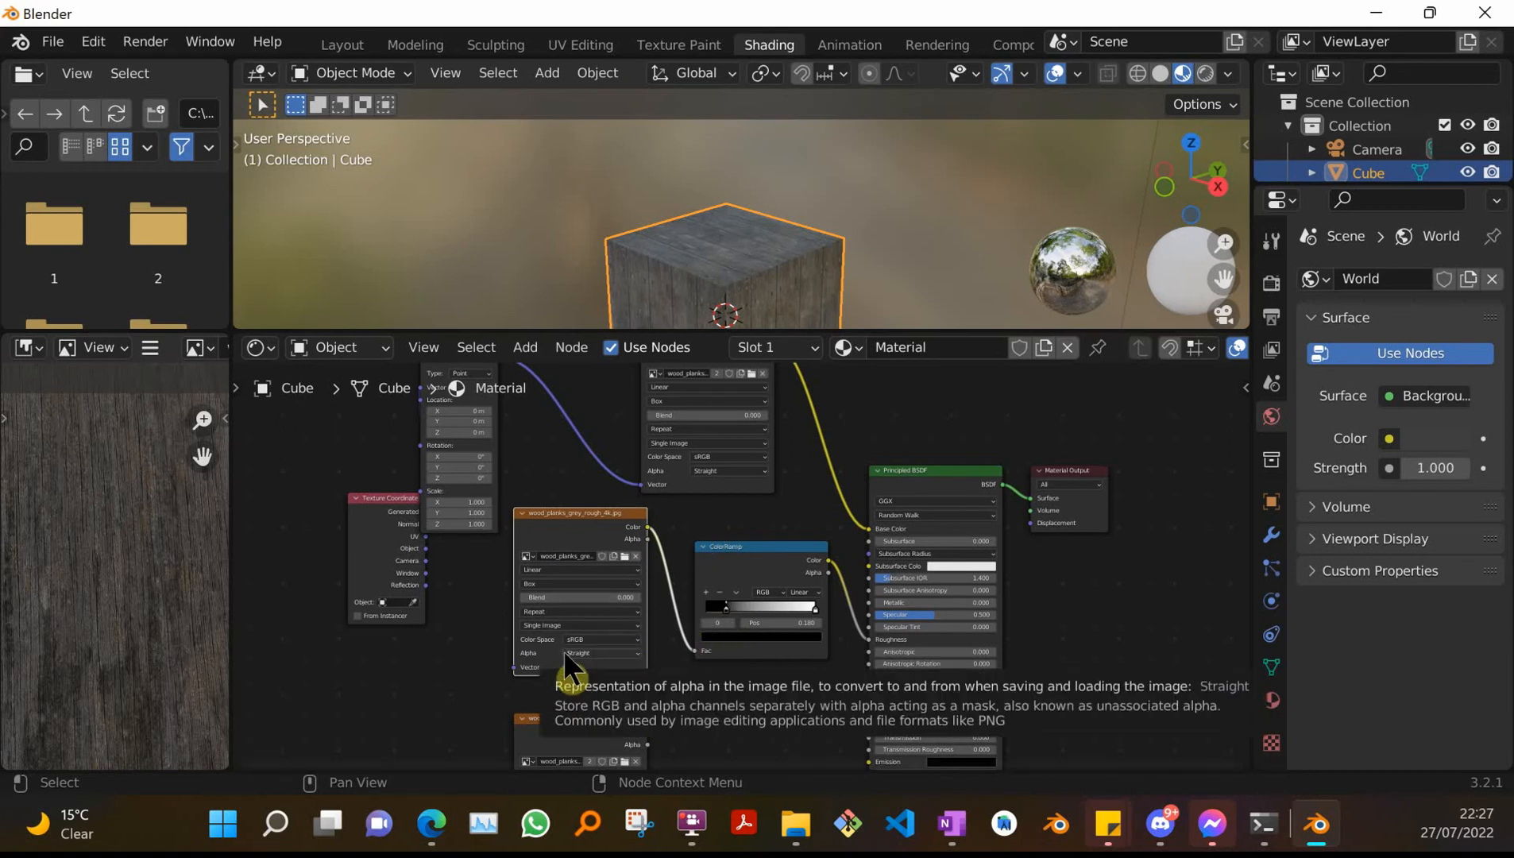
left_click(583, 639)
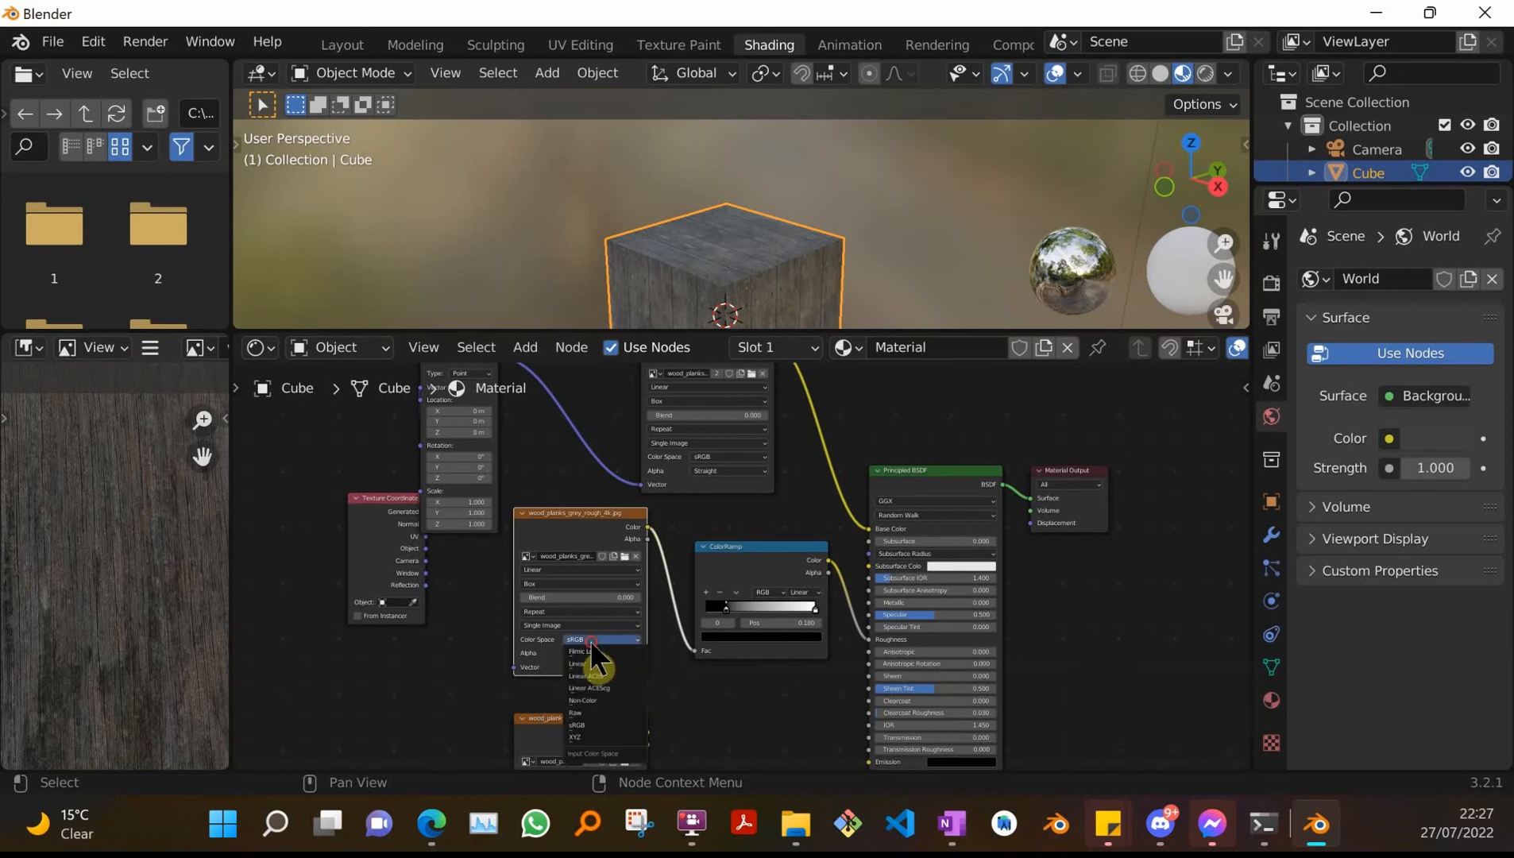
left_click(592, 702)
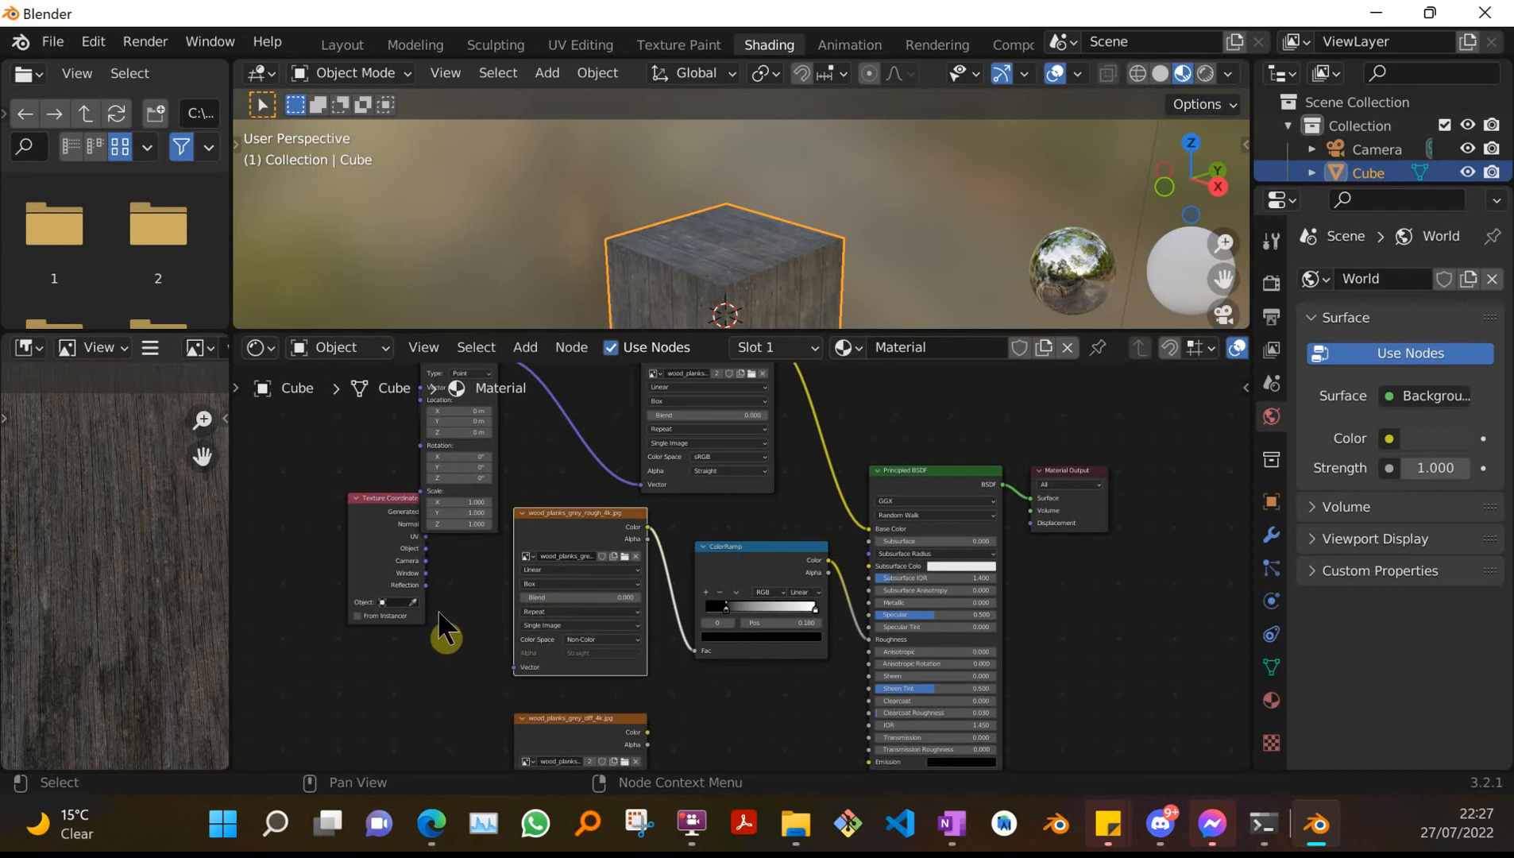
- Connect the Mapping node's Vector to the roughness texture's Vector, moving the Texture Coordinate node left and the Mapping node down to tidy the layout
left_click_drag(382, 501, 314, 502)
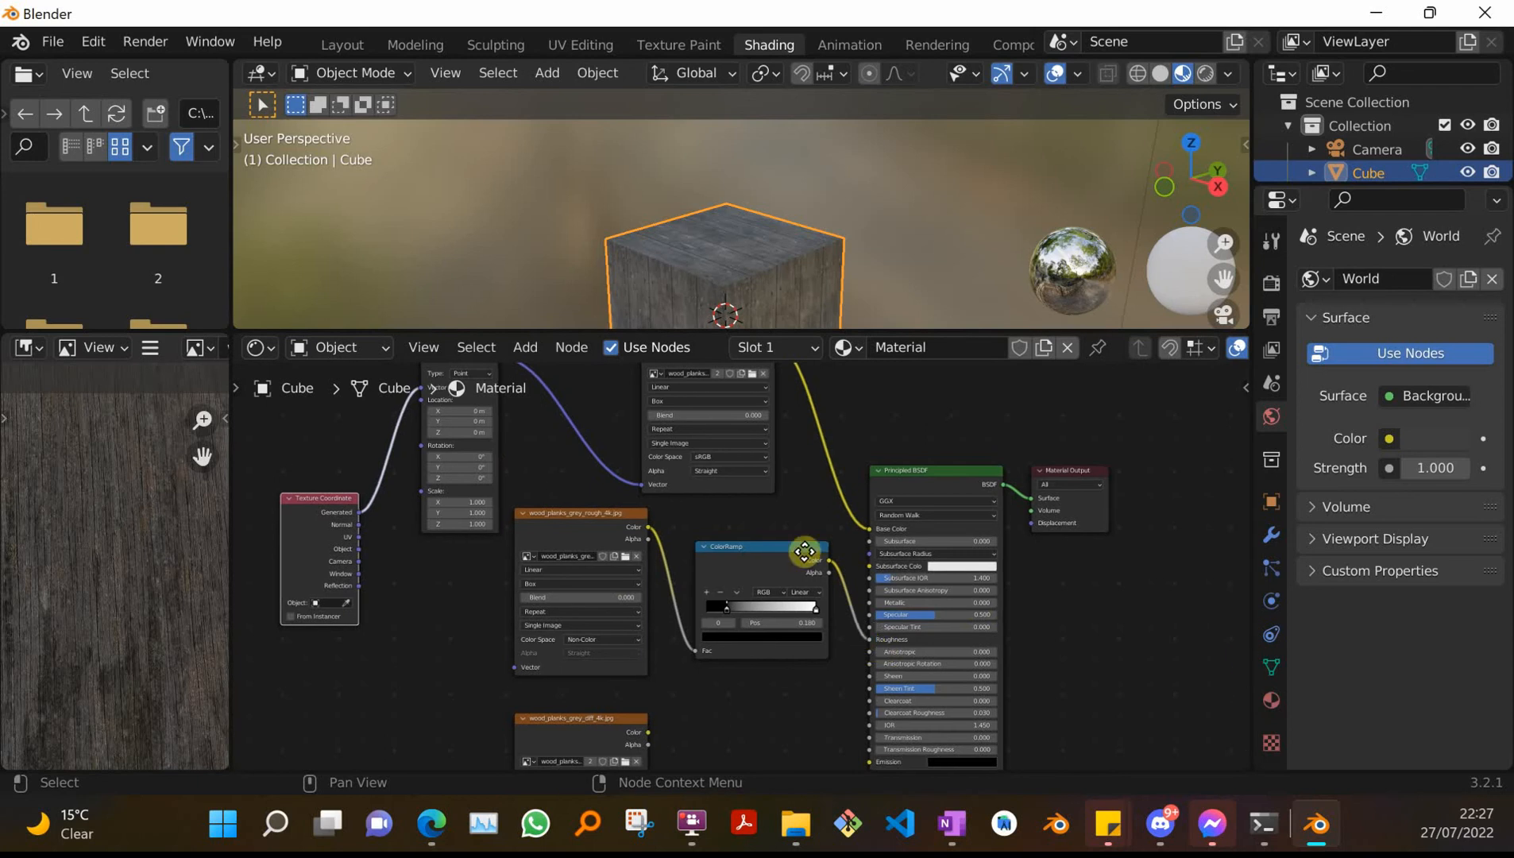
middle_click_drag(801, 529, 799, 575)
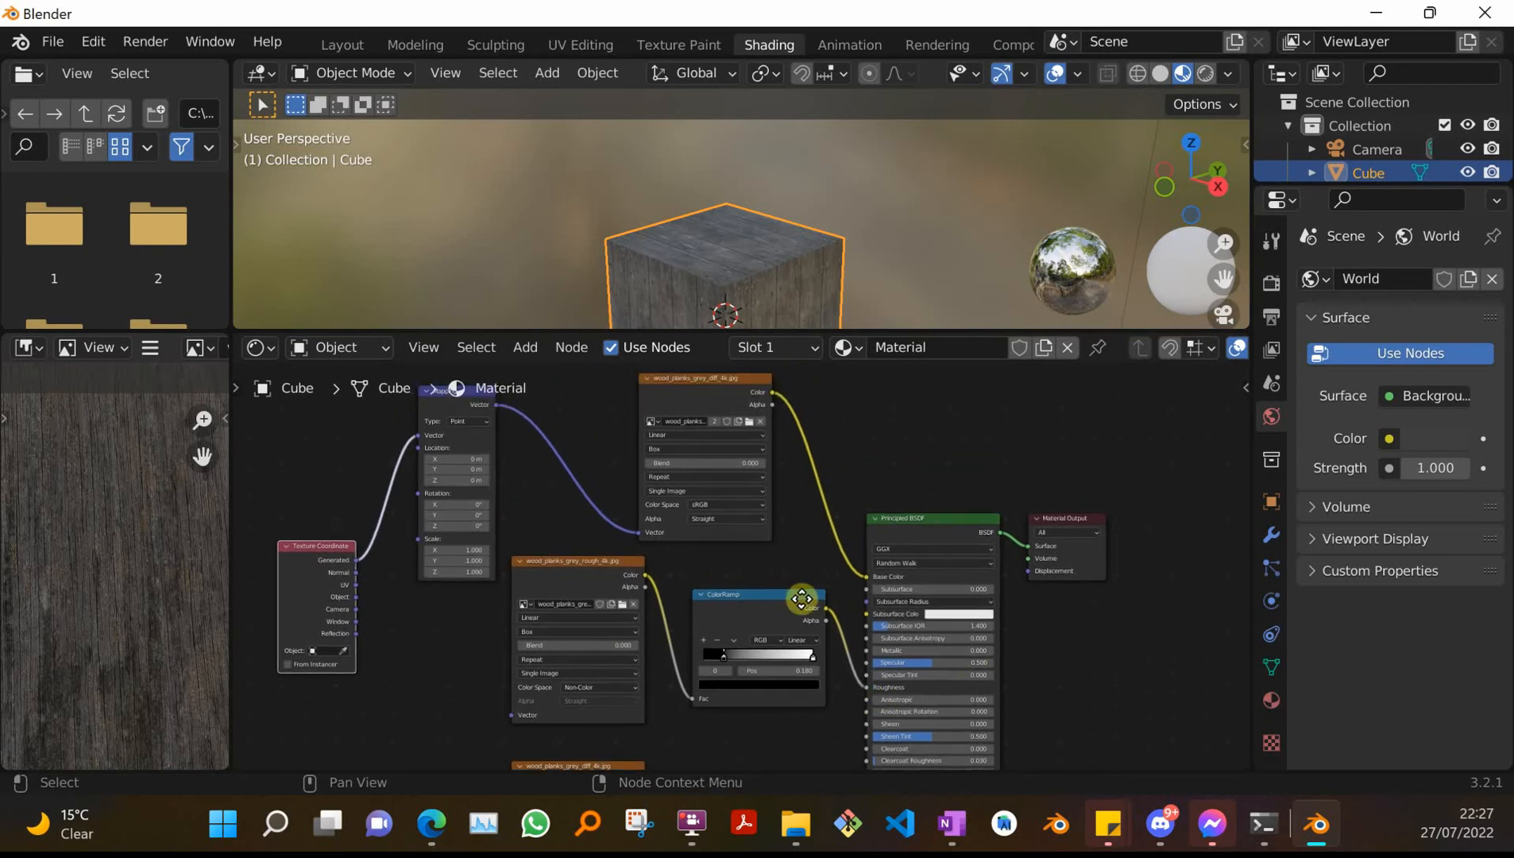
left_click(499, 416)
left_click_drag(497, 407, 510, 686)
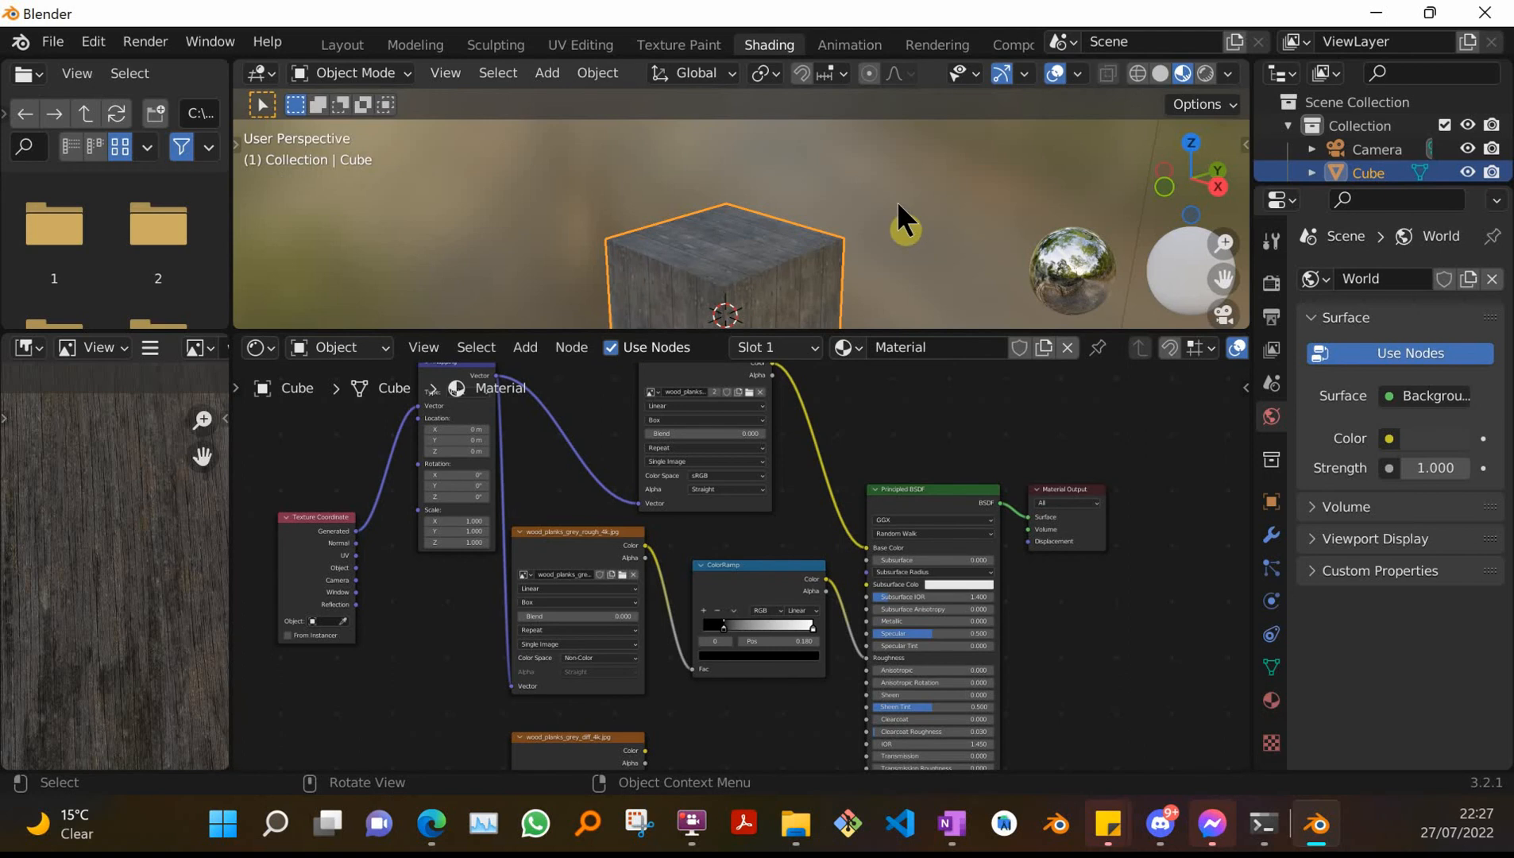
left_click(468, 371)
left_click_drag(469, 372, 455, 505)
scroll(455, 504, "down", 1)
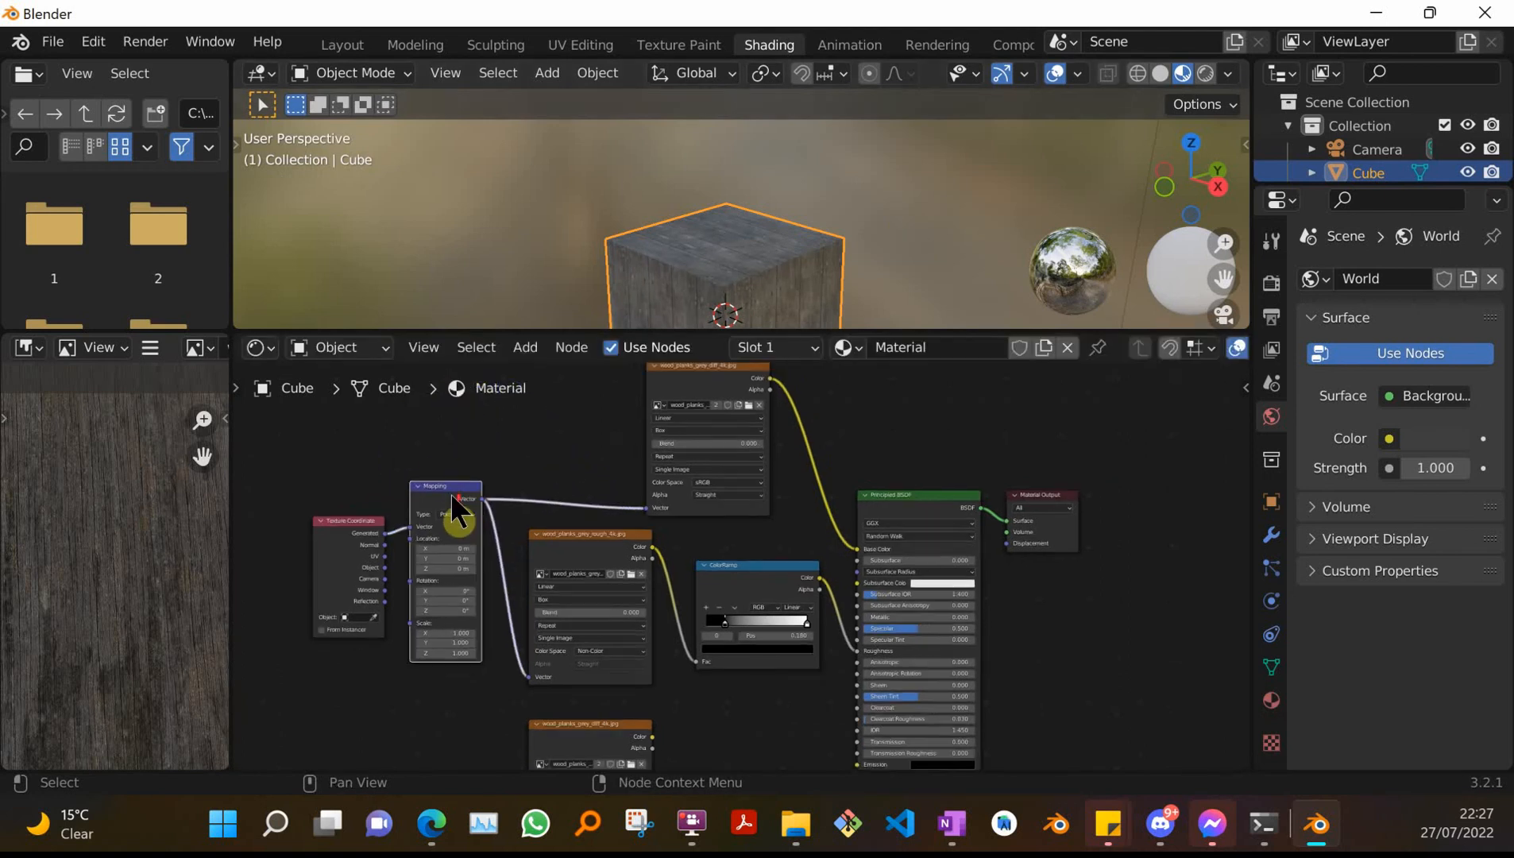
- Load wood_planks_grey_nor_gl_4k.exr into the lowest image texture node
left_click_drag(1247, 528, 1242, 582)
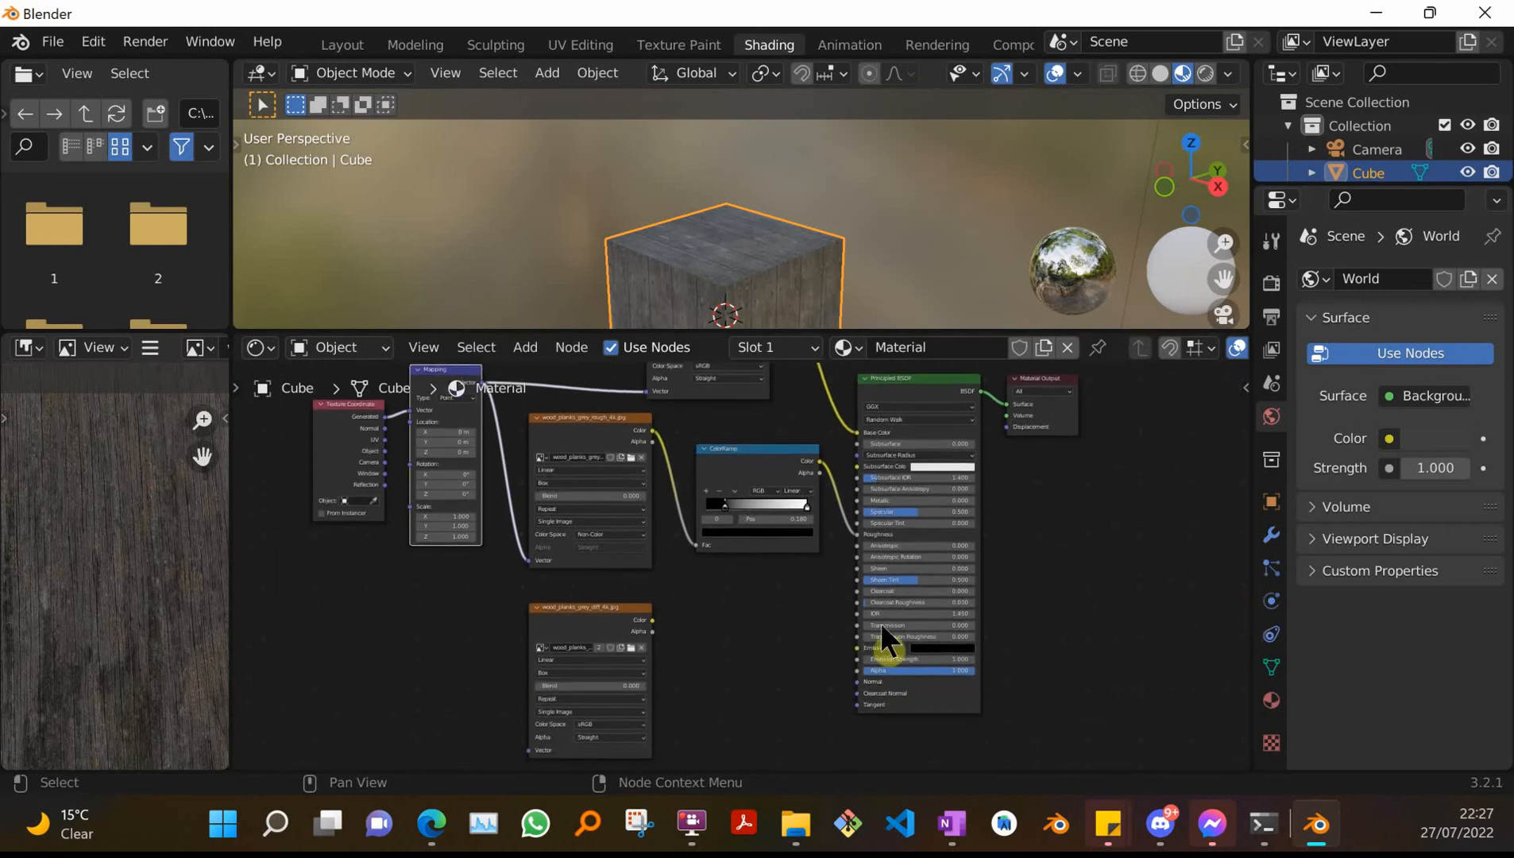
left_click(556, 632)
left_click(630, 649)
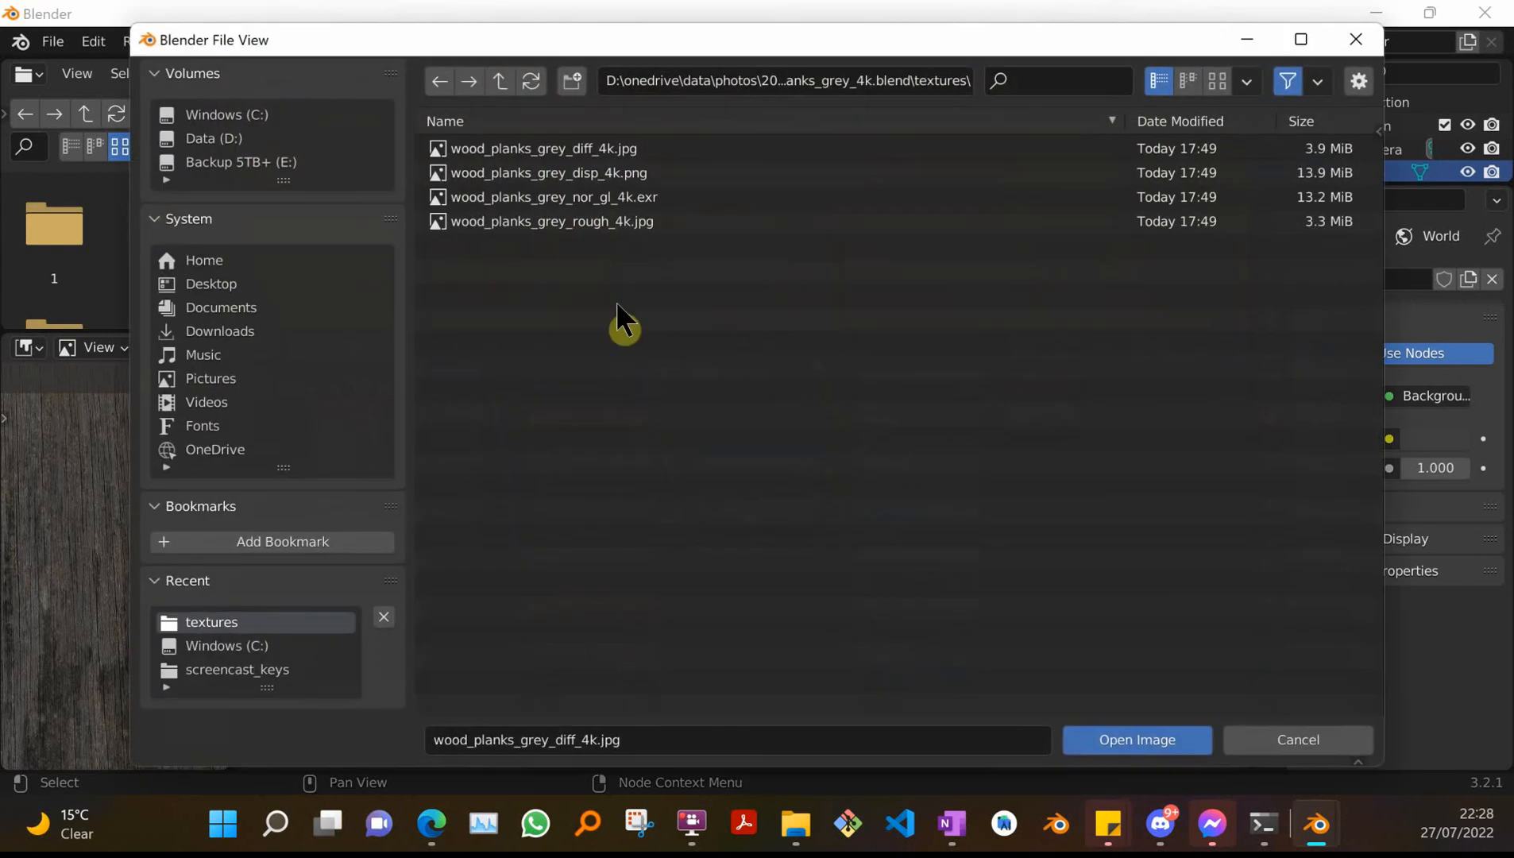
left_click(617, 176)
left_click(611, 196)
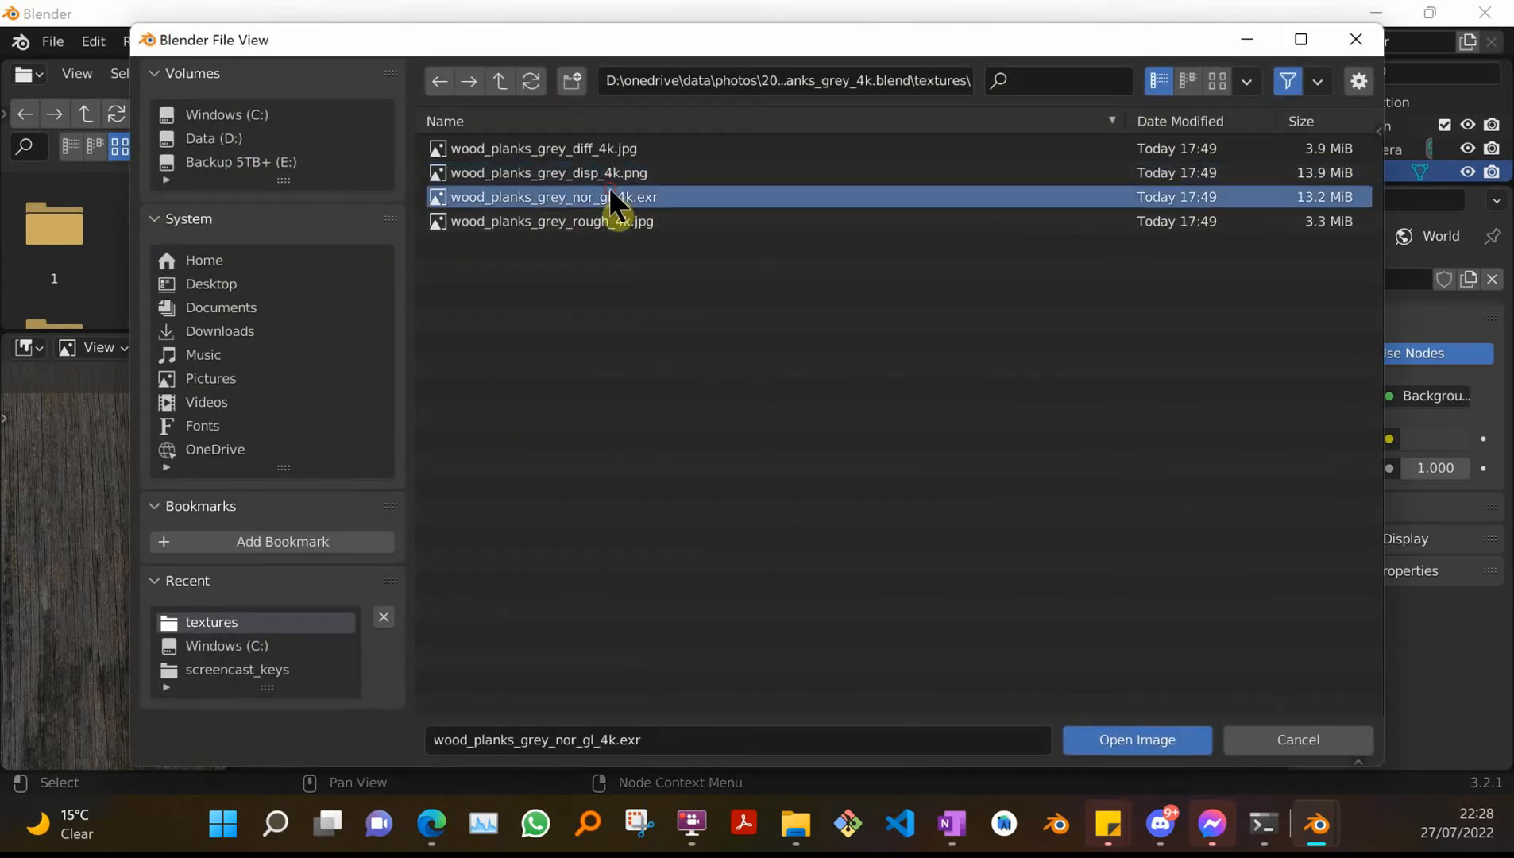
left_click(1153, 742)
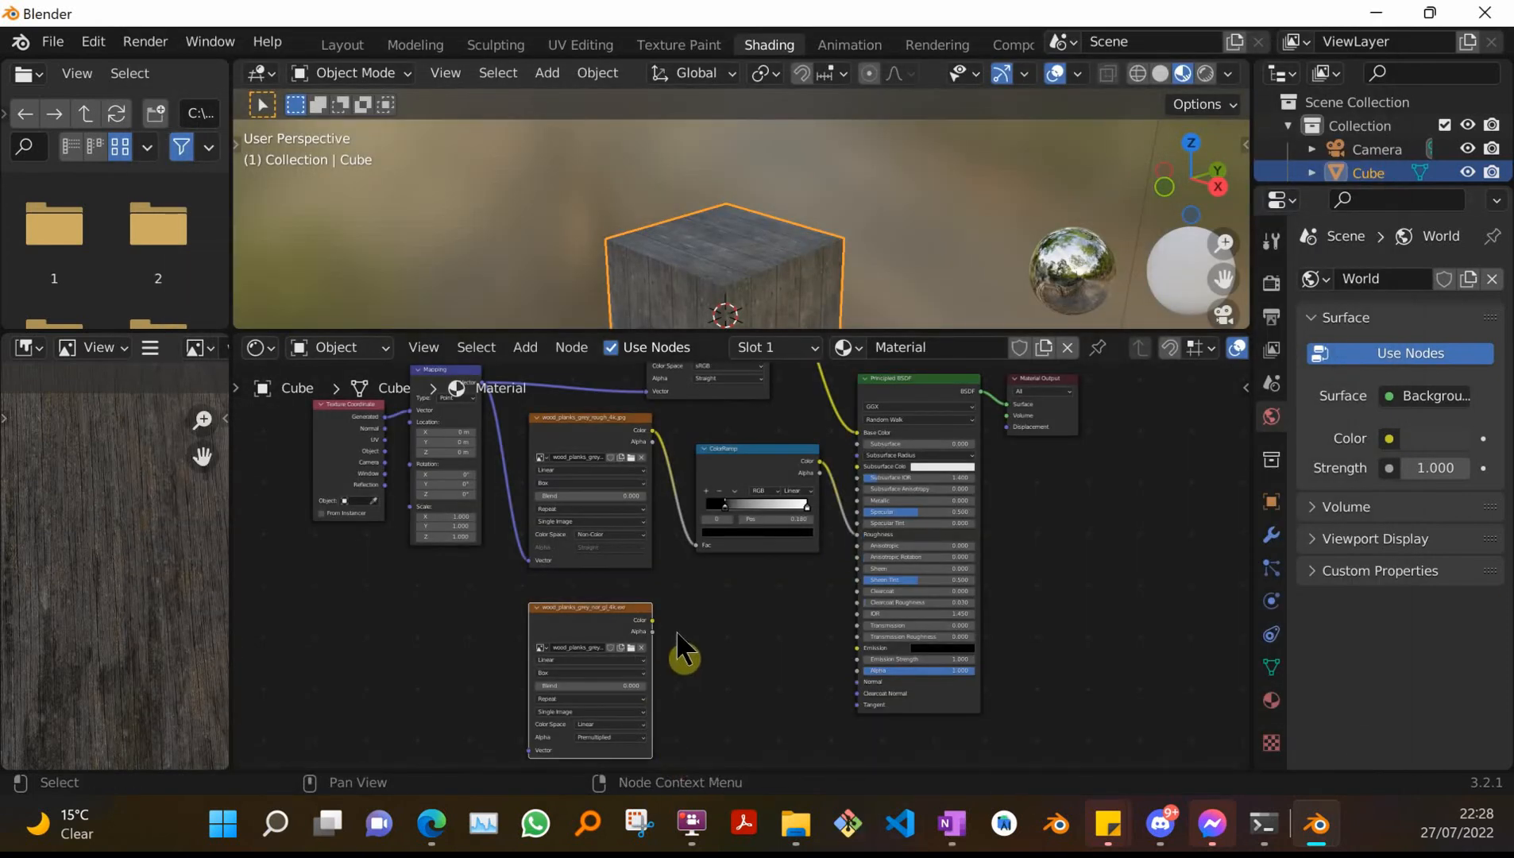
- Add a Normal Map node between the normal image texture and the Principled BSDF
left_click(525, 347)
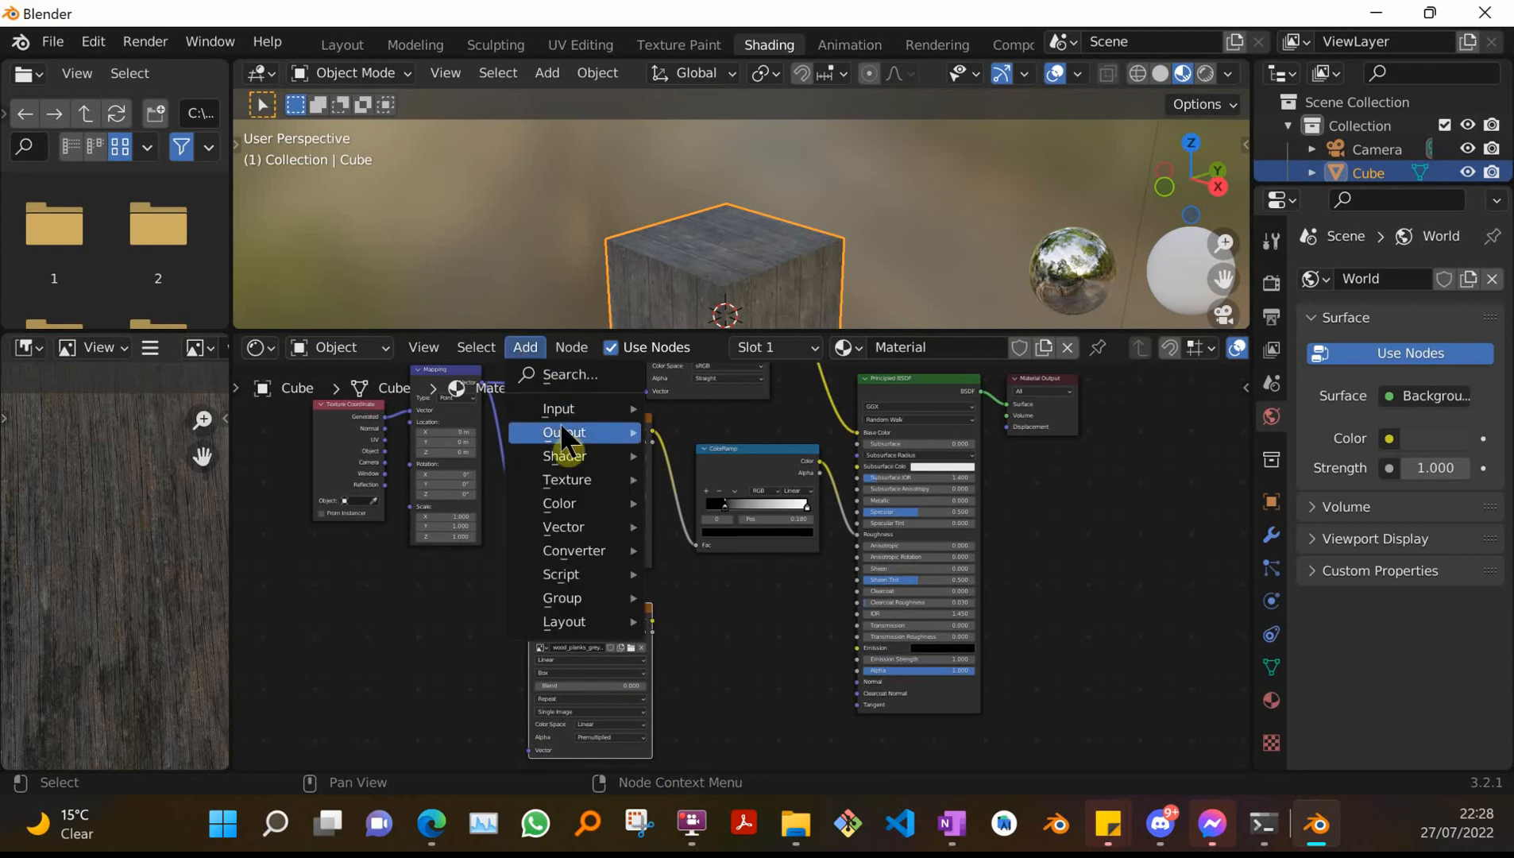
mouse_move(564, 526)
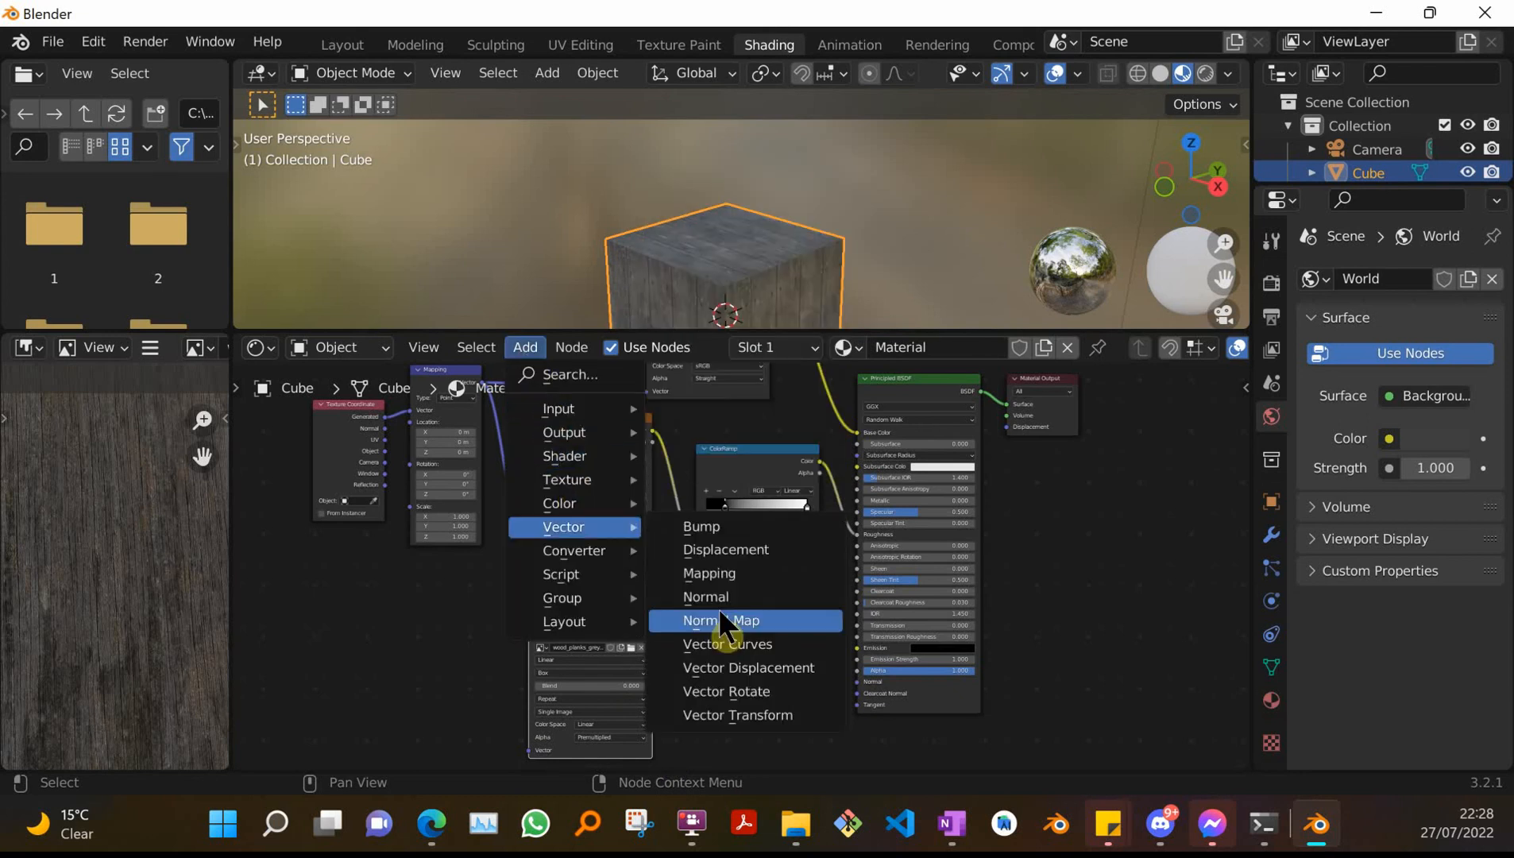
left_click(719, 619)
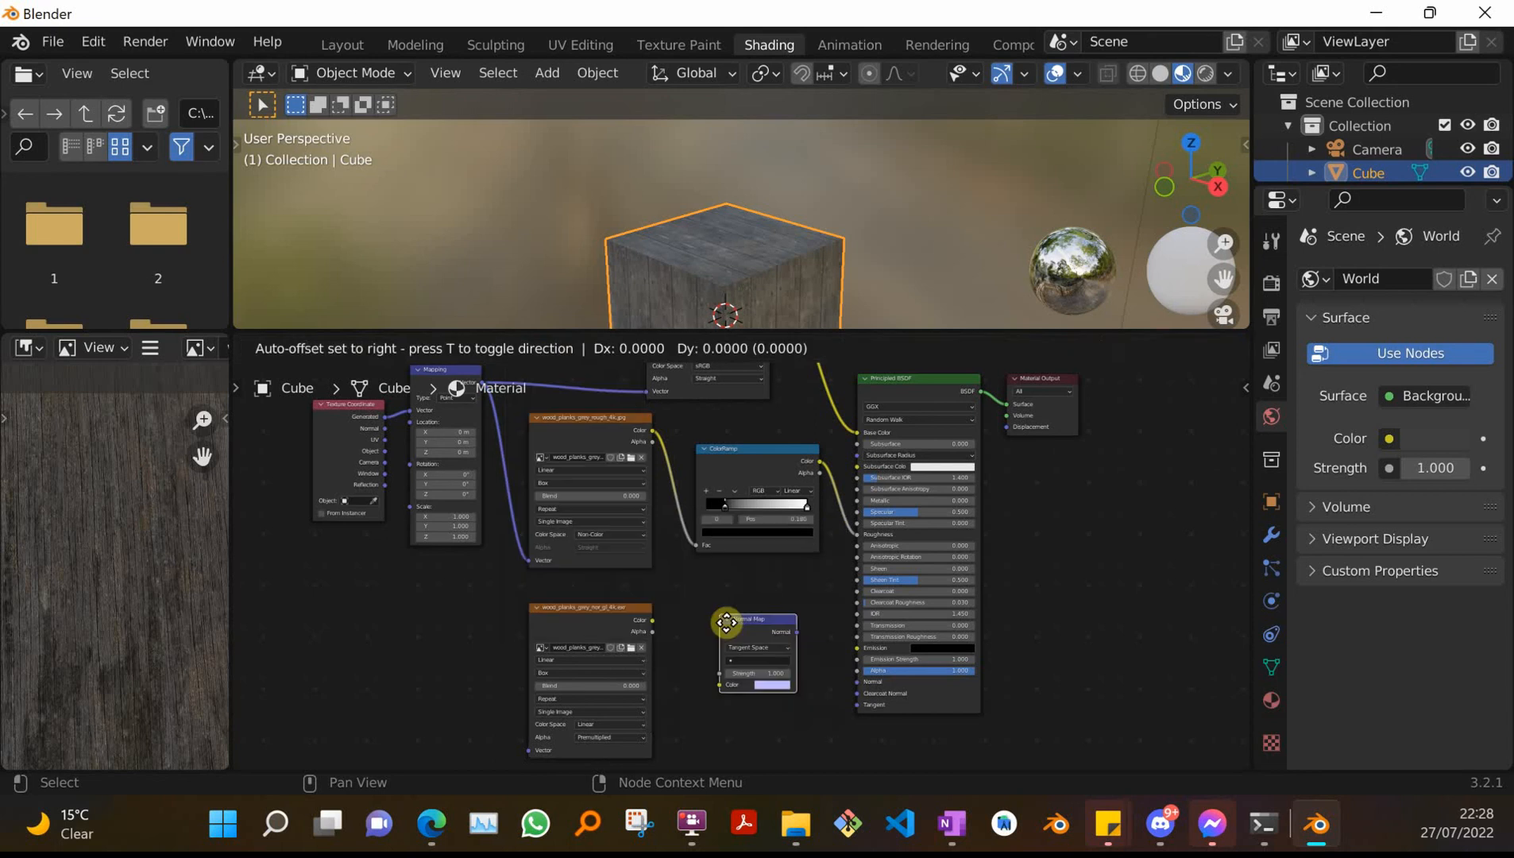
left_click(712, 630)
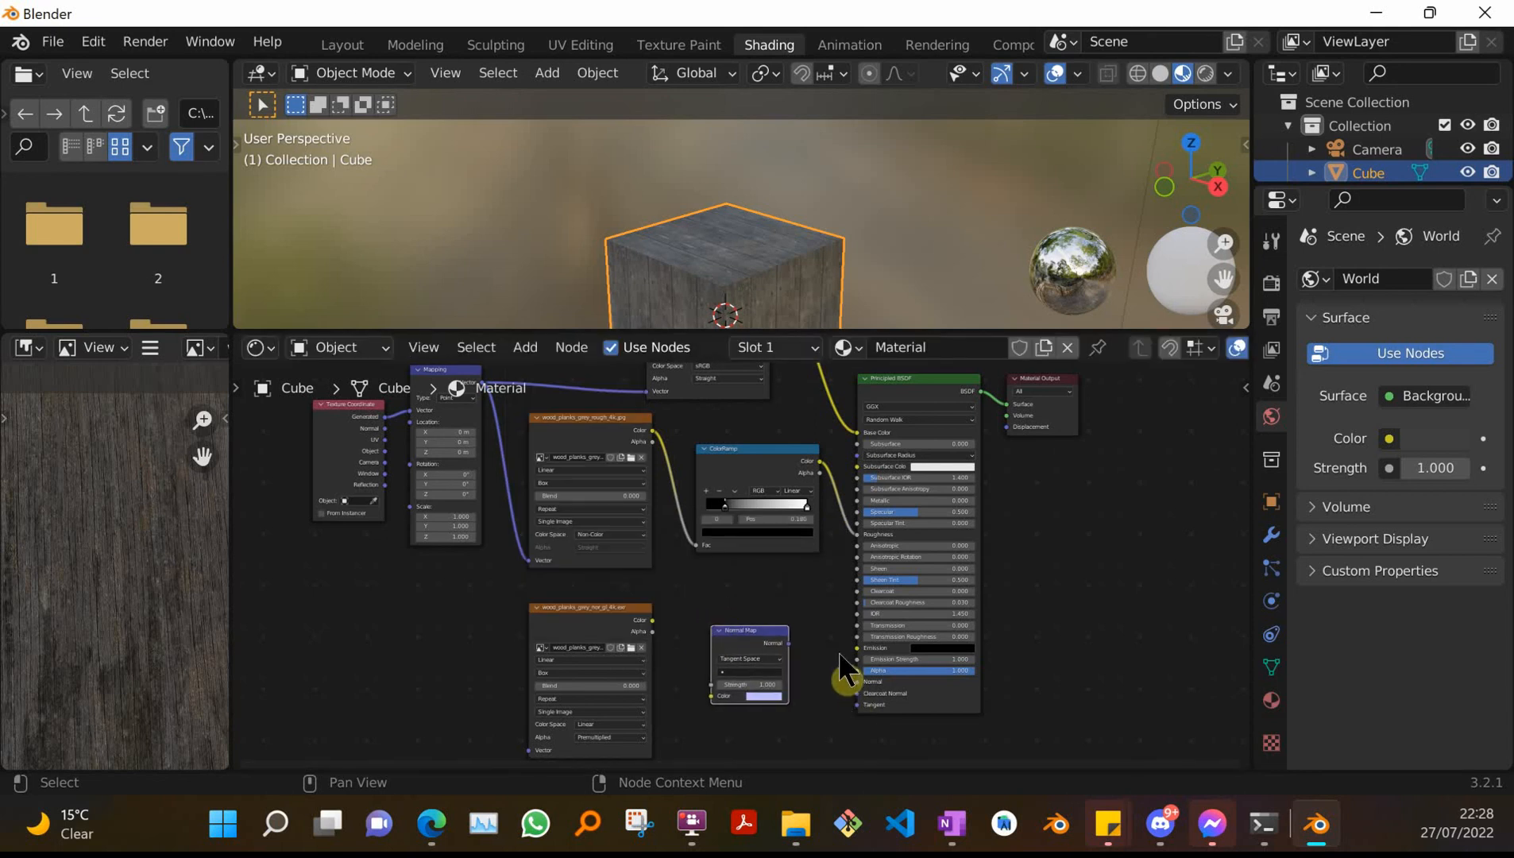
- Connect the Normal Map's output to the Principled BSDF's Normal and the normal texture's Color to the Normal Map's Color, and inspect the cube
left_click_drag(788, 642, 862, 680)
left_click_drag(651, 620, 710, 692)
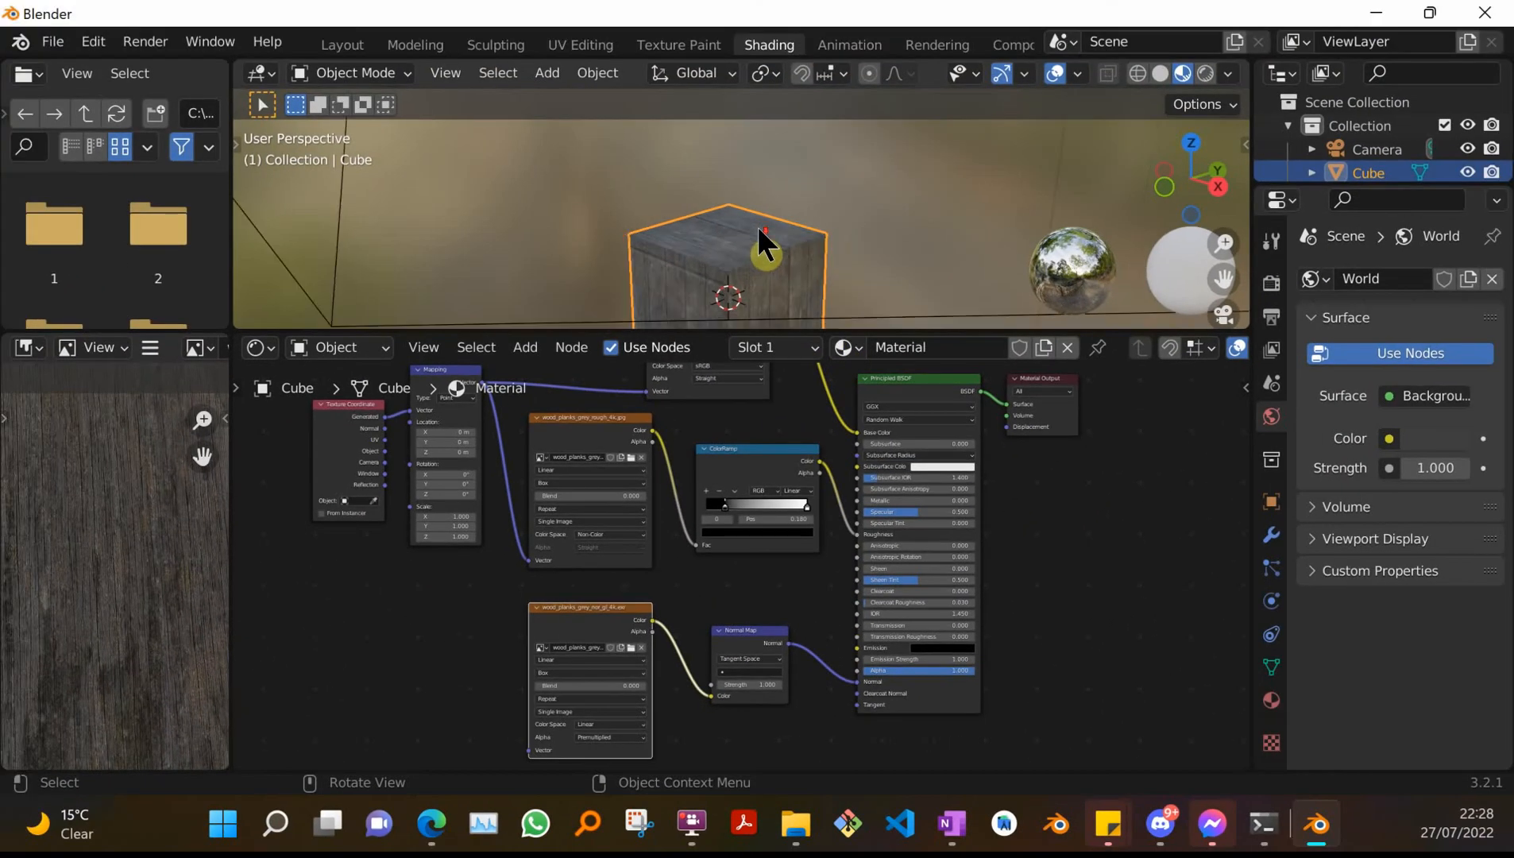
scroll(759, 228, "down", 1)
scroll(758, 228, "up", 1)
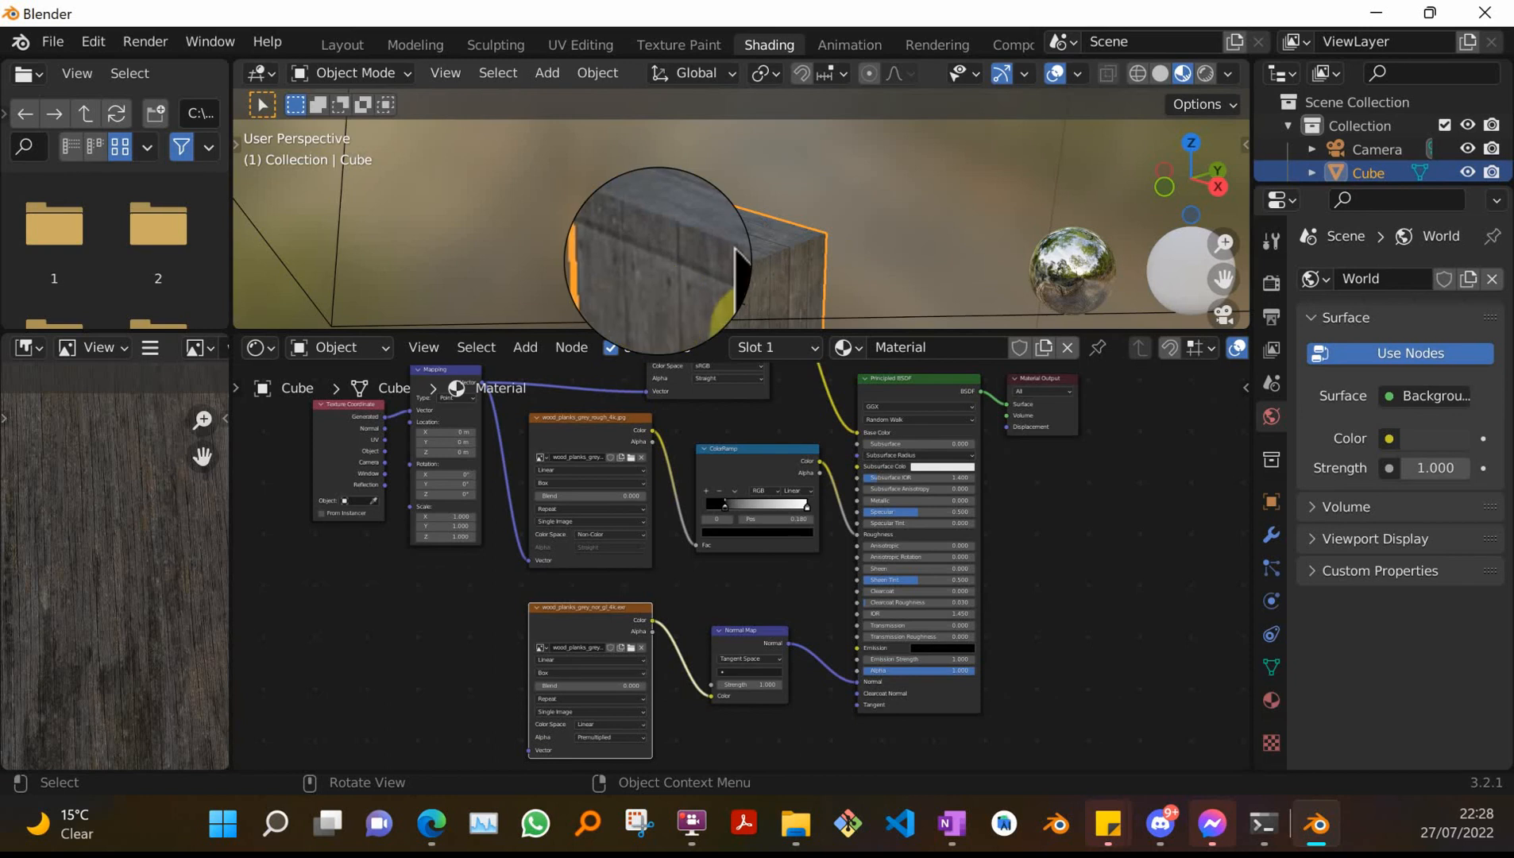
scroll(766, 270, "up", 2)
scroll(769, 270, "down", 3)
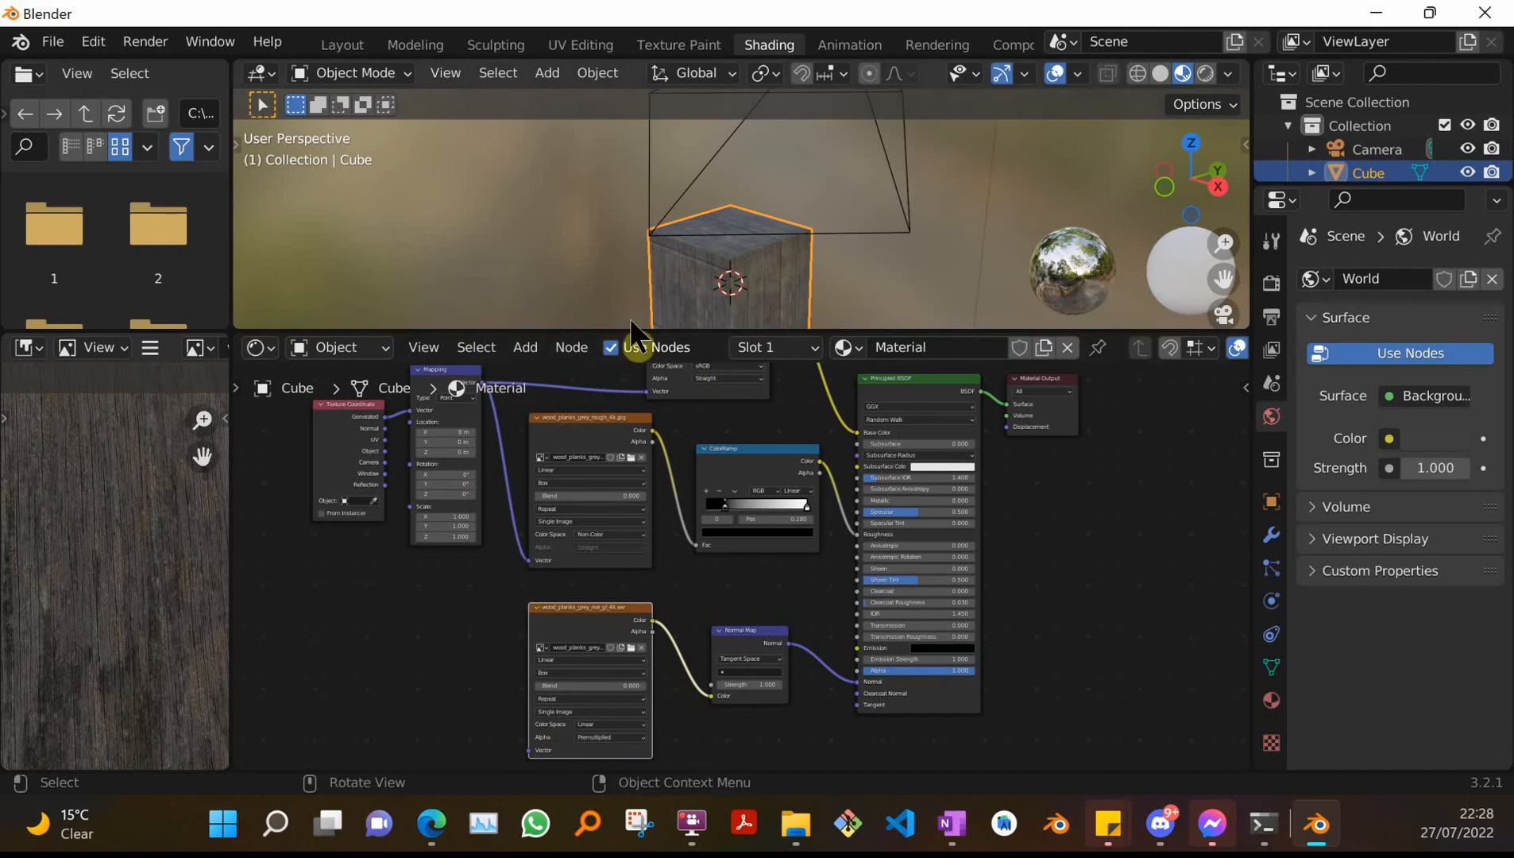
- Connect the Mapping node's Vector to the normal texture's Vector and inspect the planks on the cube up close
left_click_drag(481, 383, 517, 722)
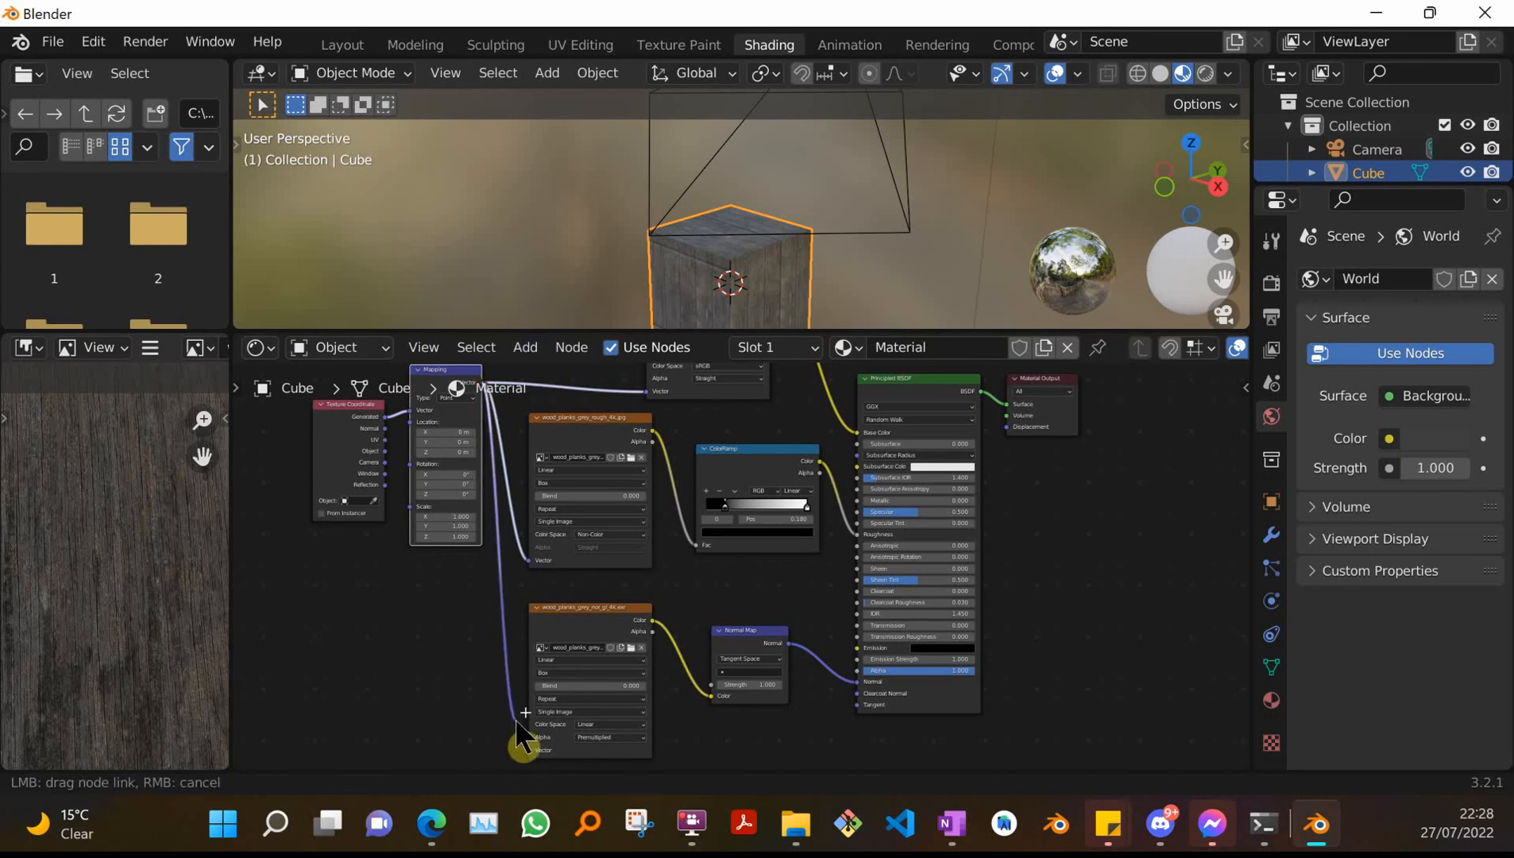
left_click_drag(516, 721, 527, 585)
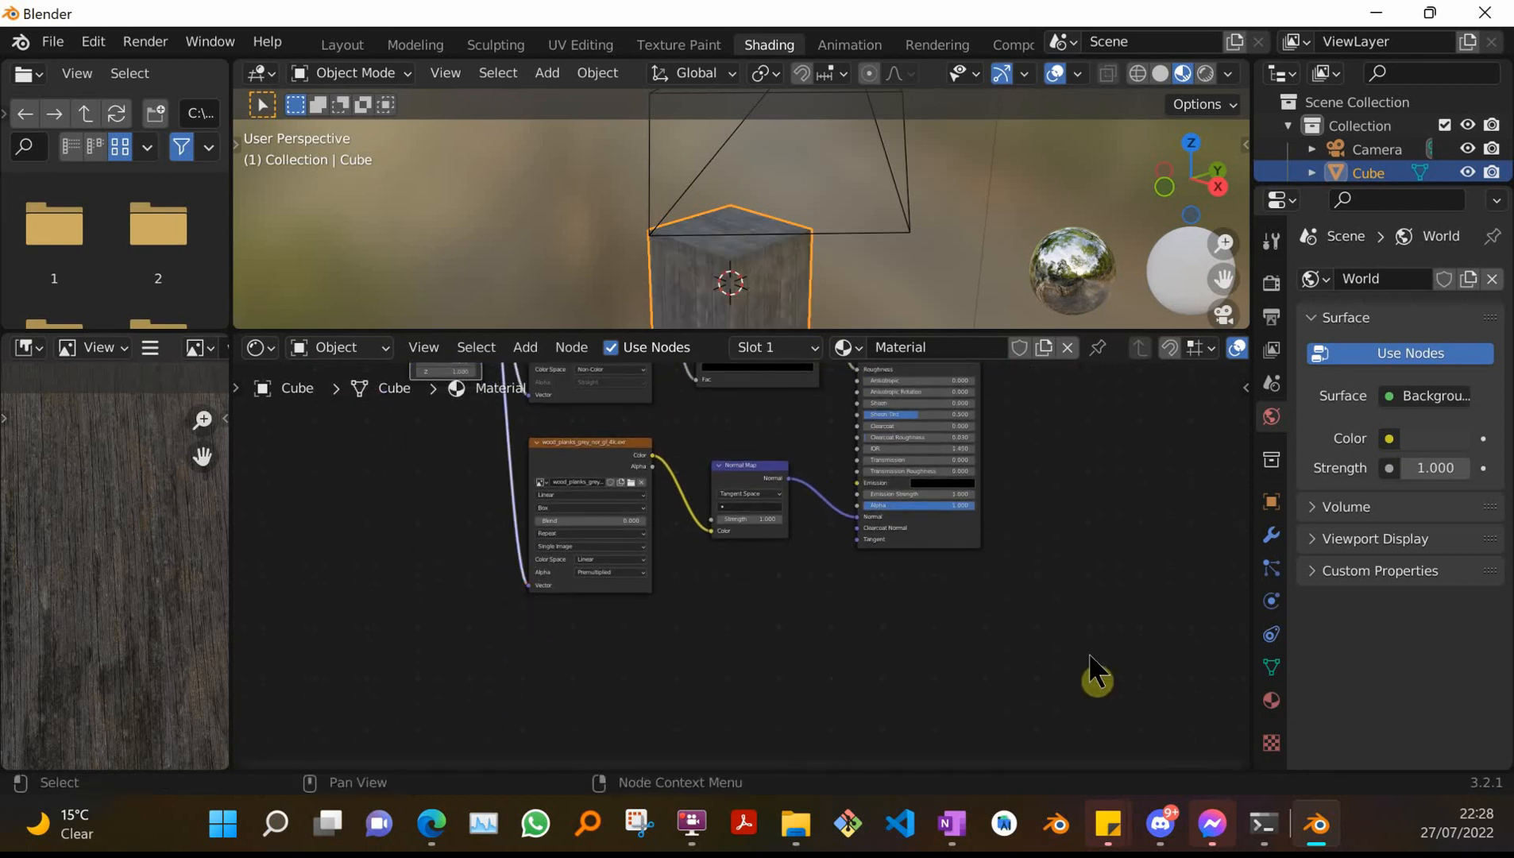
scroll(734, 258, "up", 3)
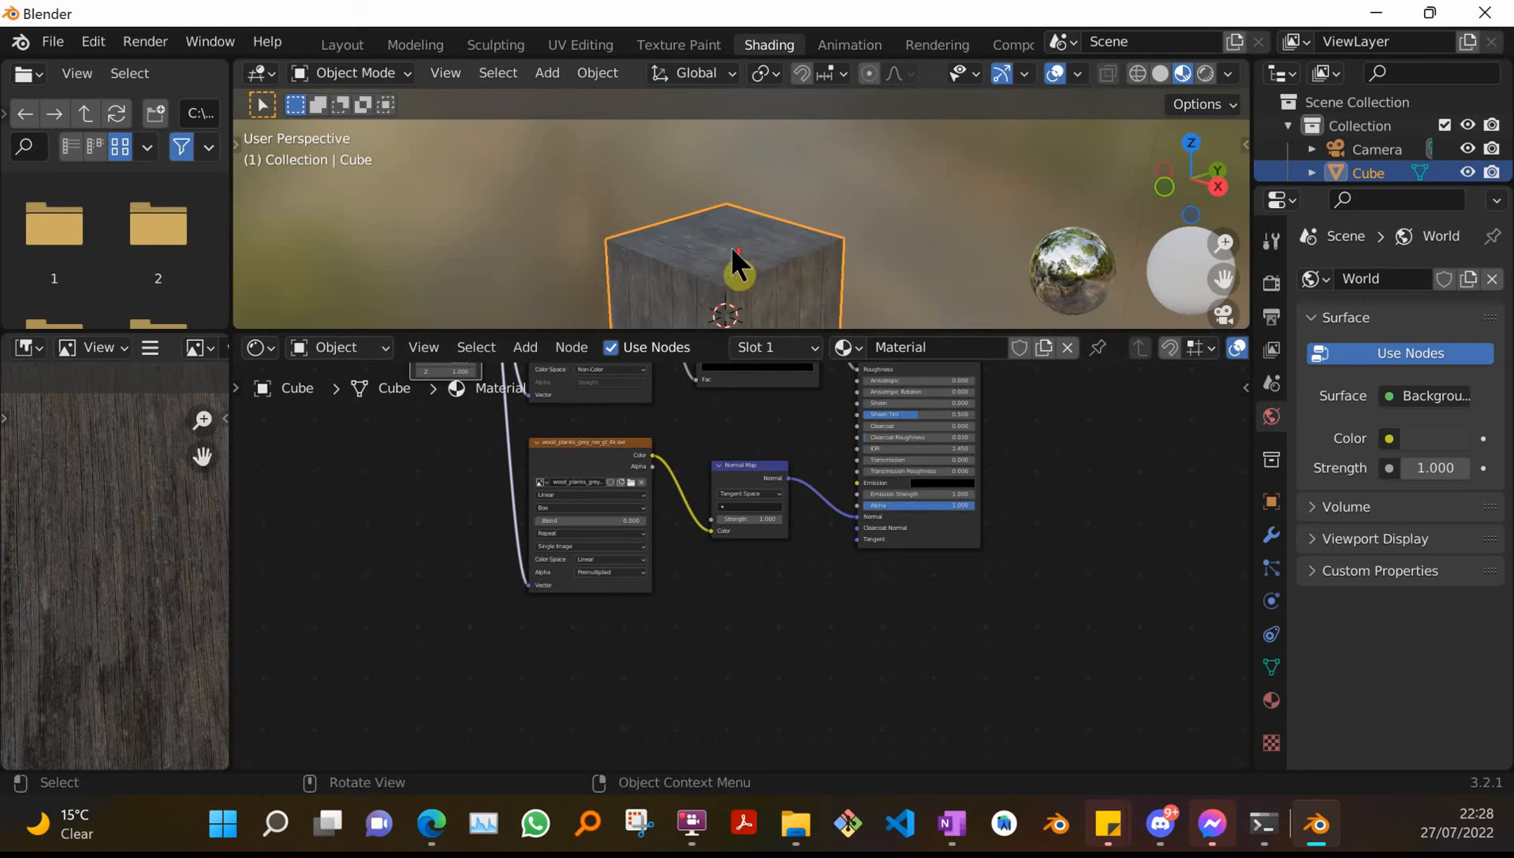
scroll(731, 251, "up", 1)
scroll(731, 250, "up", 2)
scroll(731, 248, "down", 1)
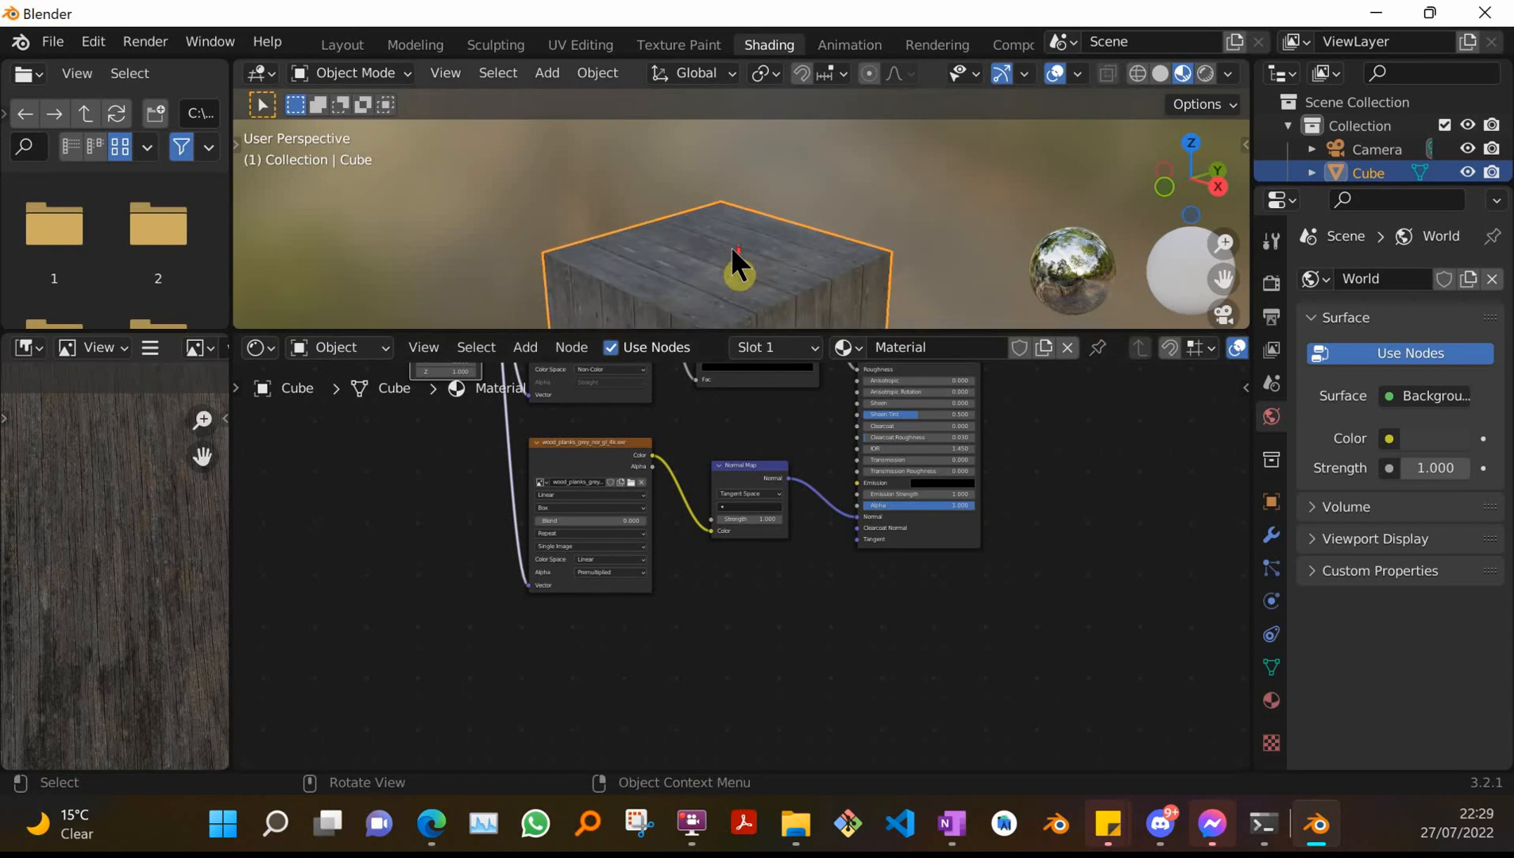
- Try Object Space on the Normal Map node and switch it to World Space to compare the shading
left_click_drag(1244, 671, 1267, 552)
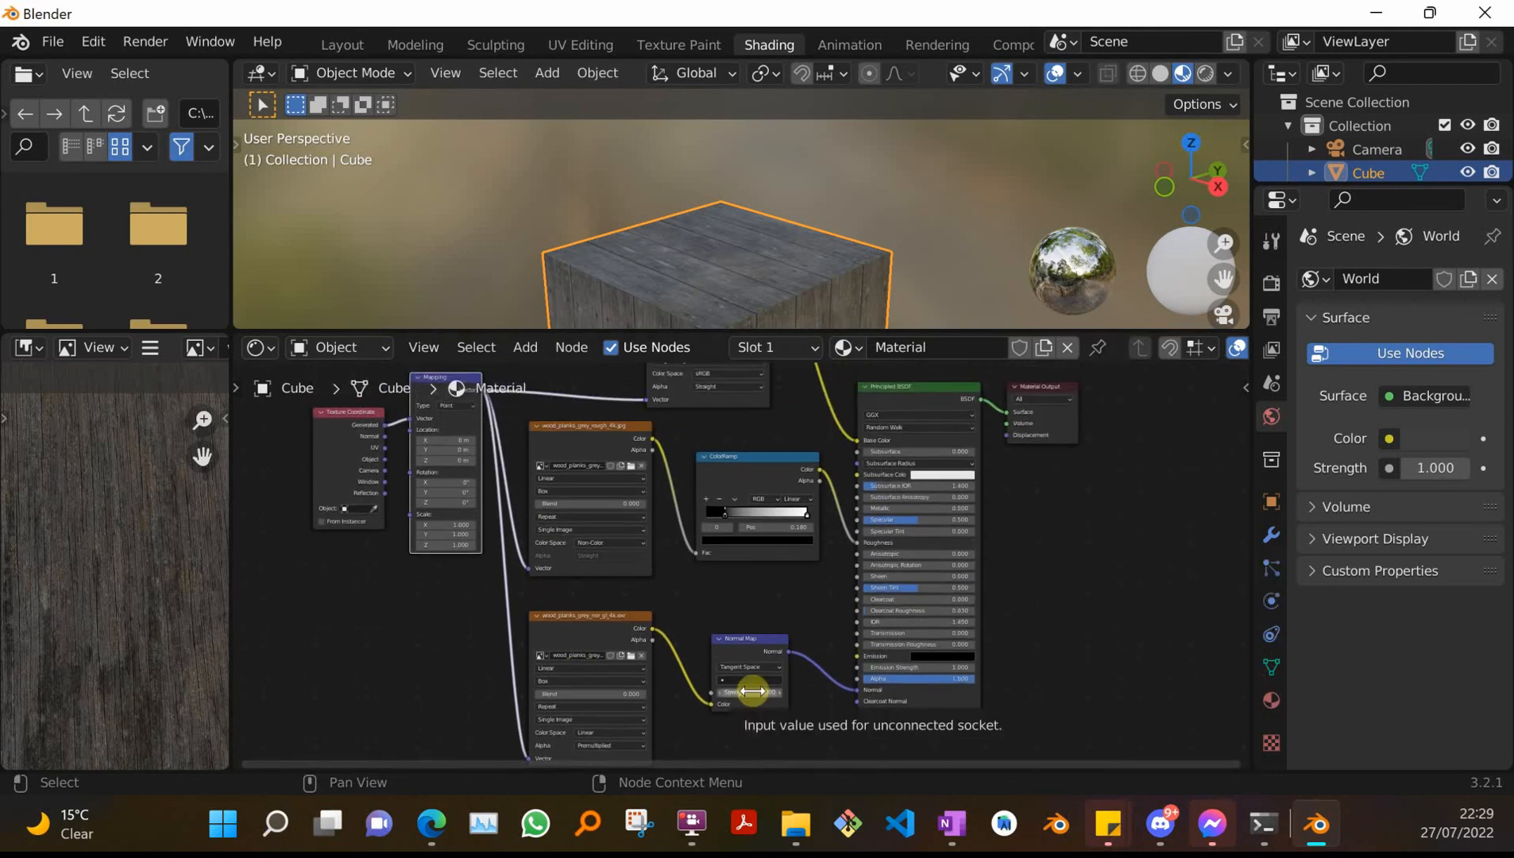
left_click(749, 666)
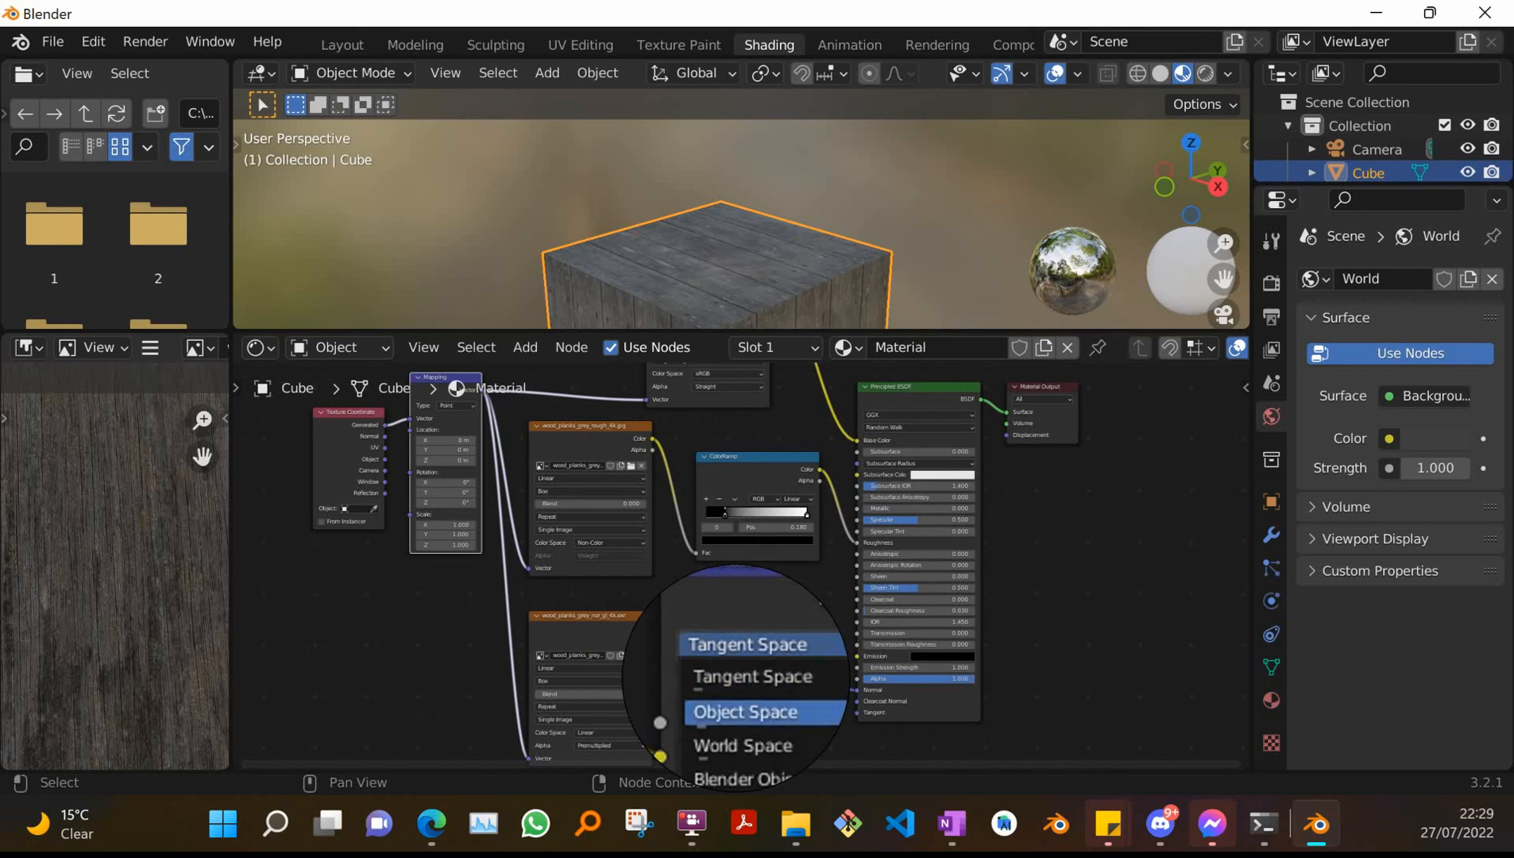
left_click(745, 712)
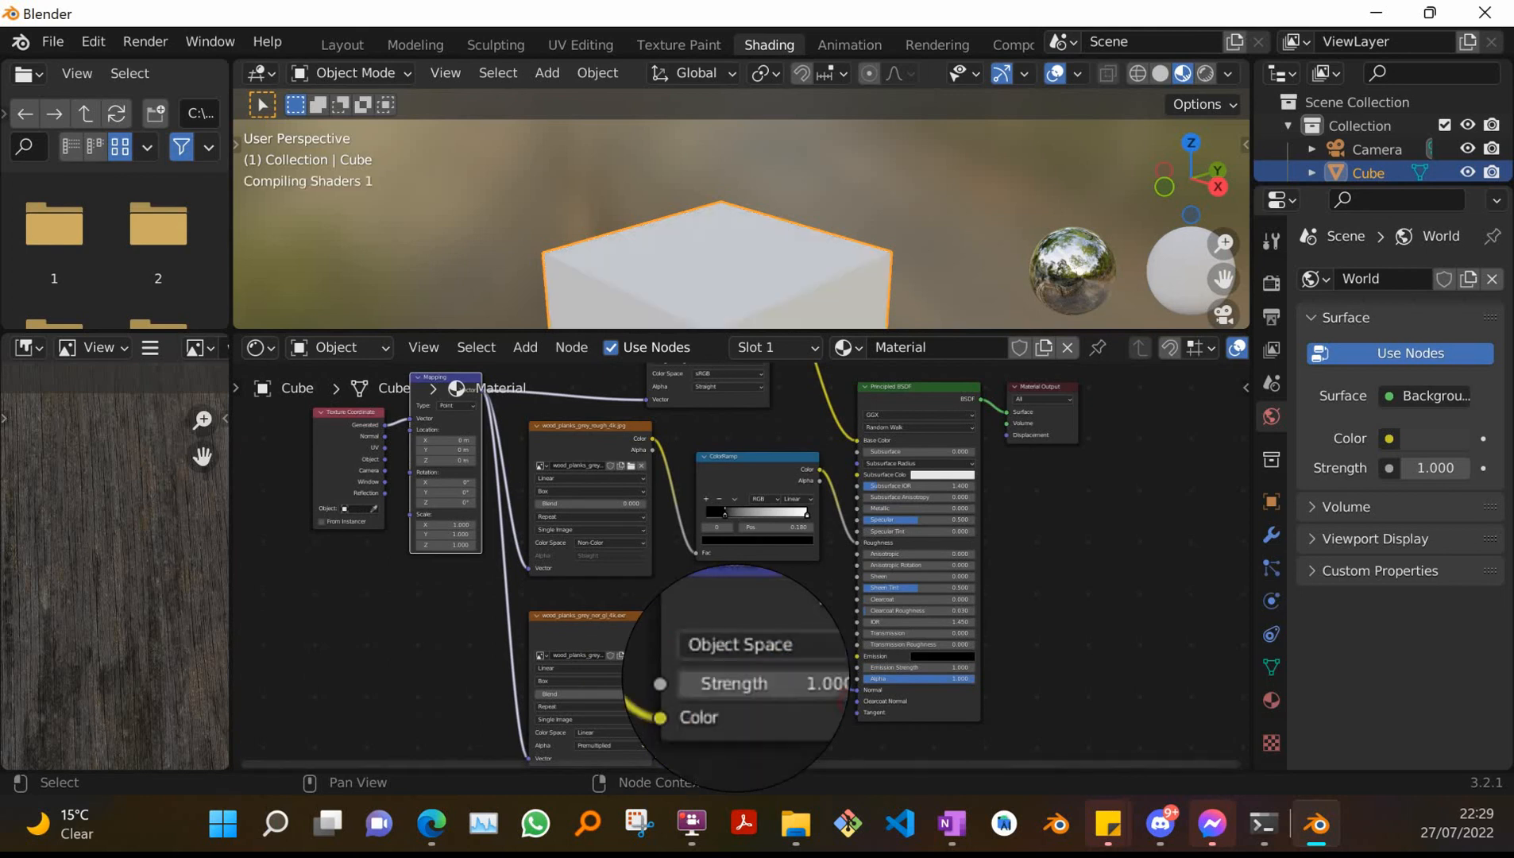
left_click(777, 667)
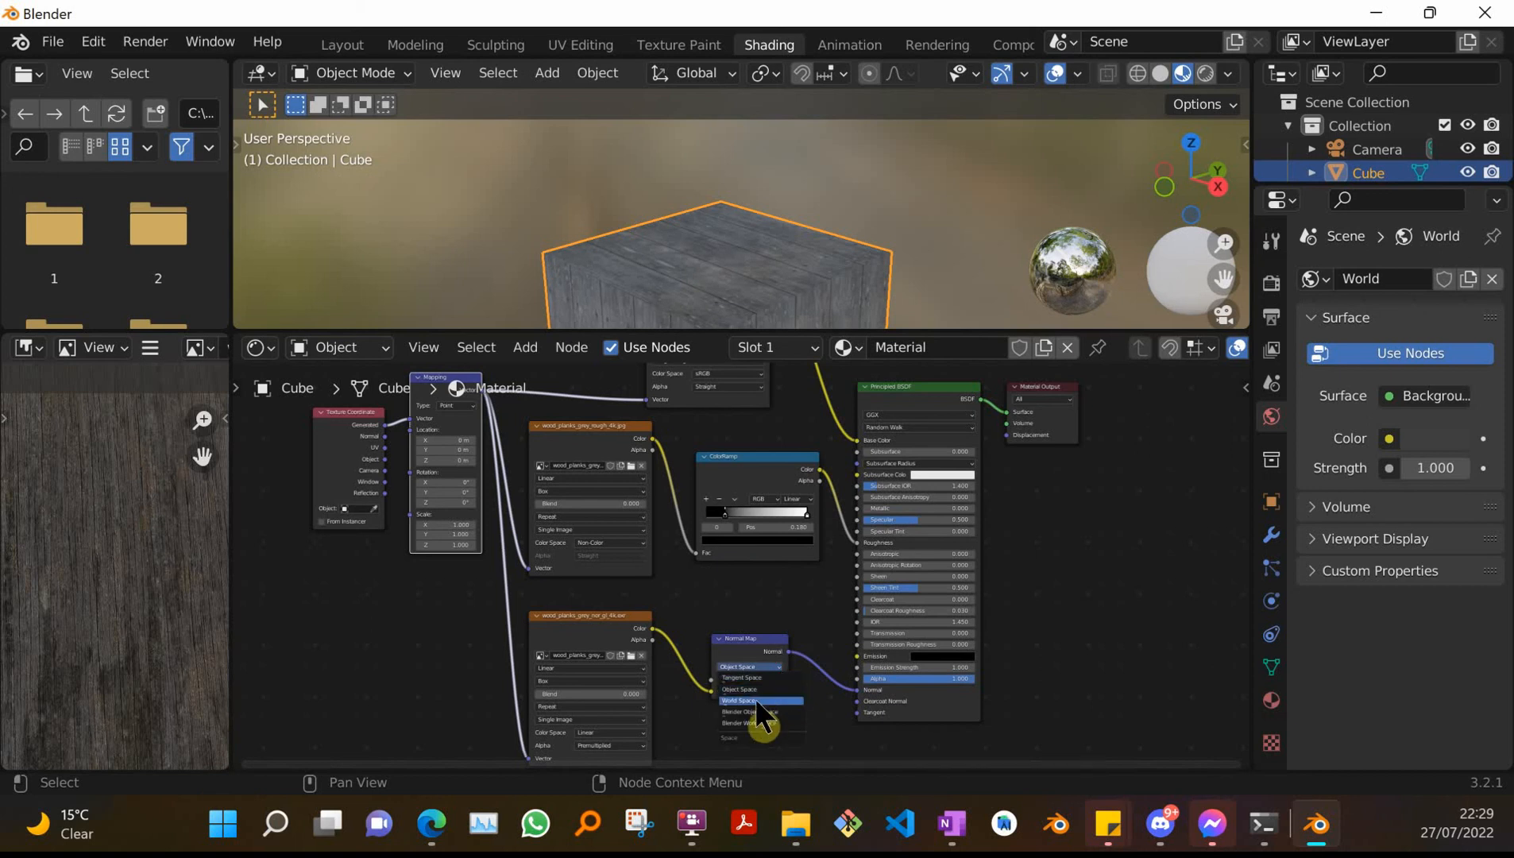
left_click(758, 702)
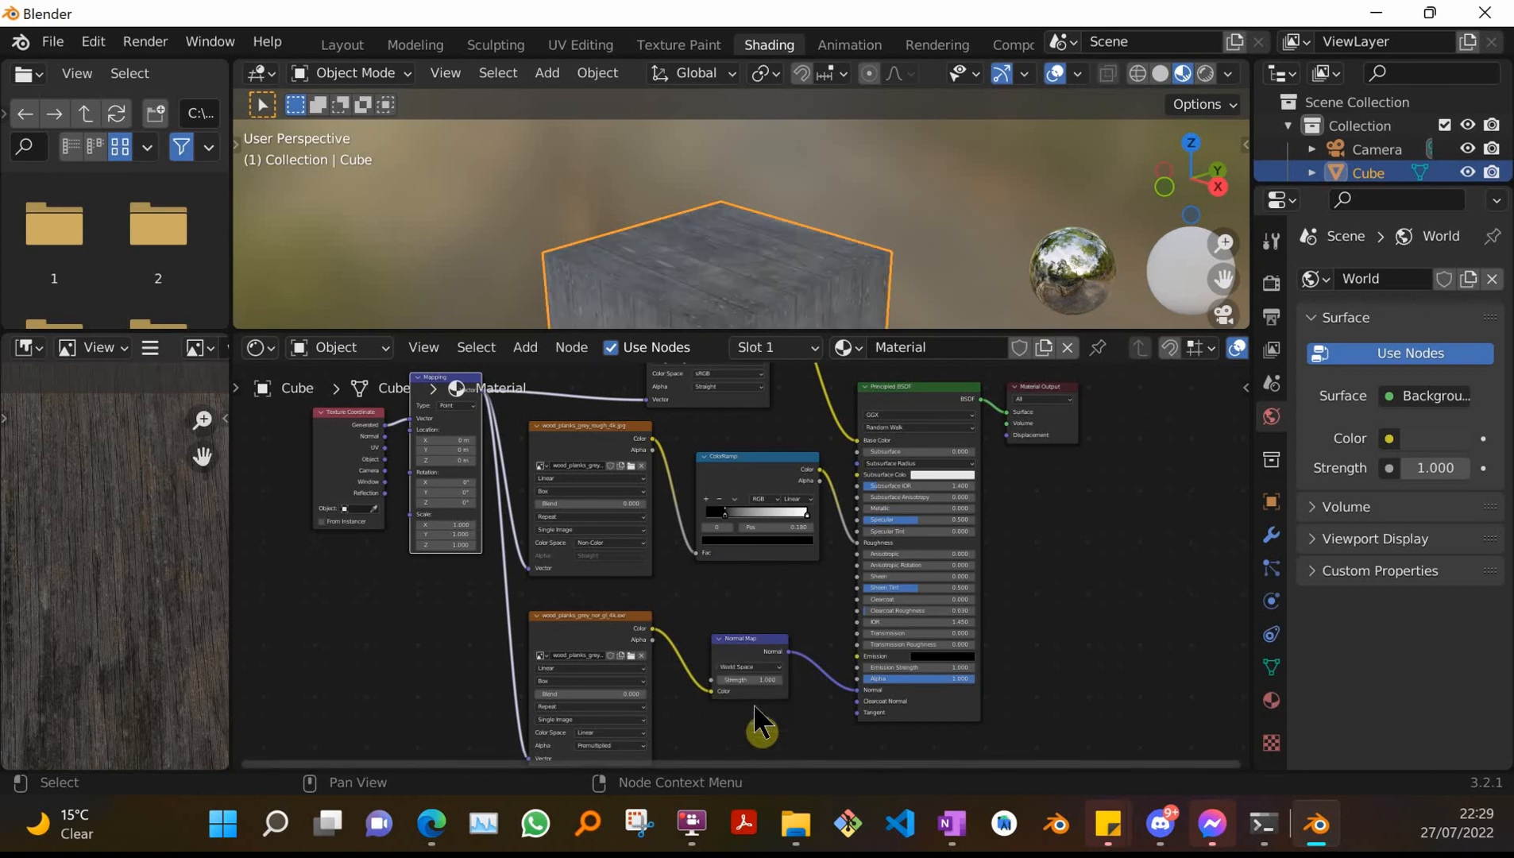
- Switch the Normal Map node to Tangent Space, set its Strength to 5, and check the cube
left_click(777, 667)
left_click(769, 679)
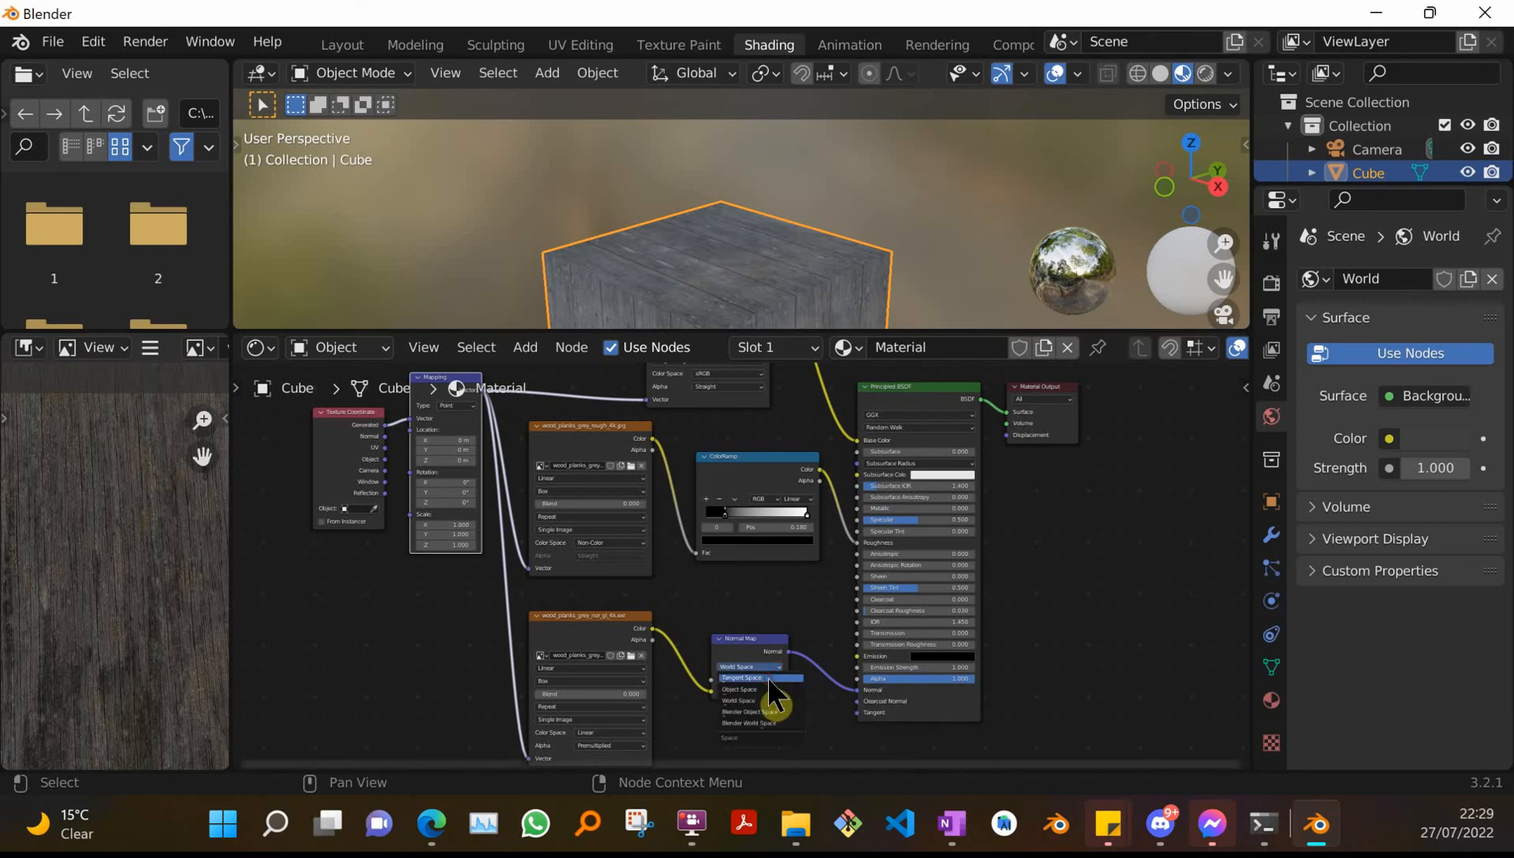
left_click(751, 694)
left_click(755, 694)
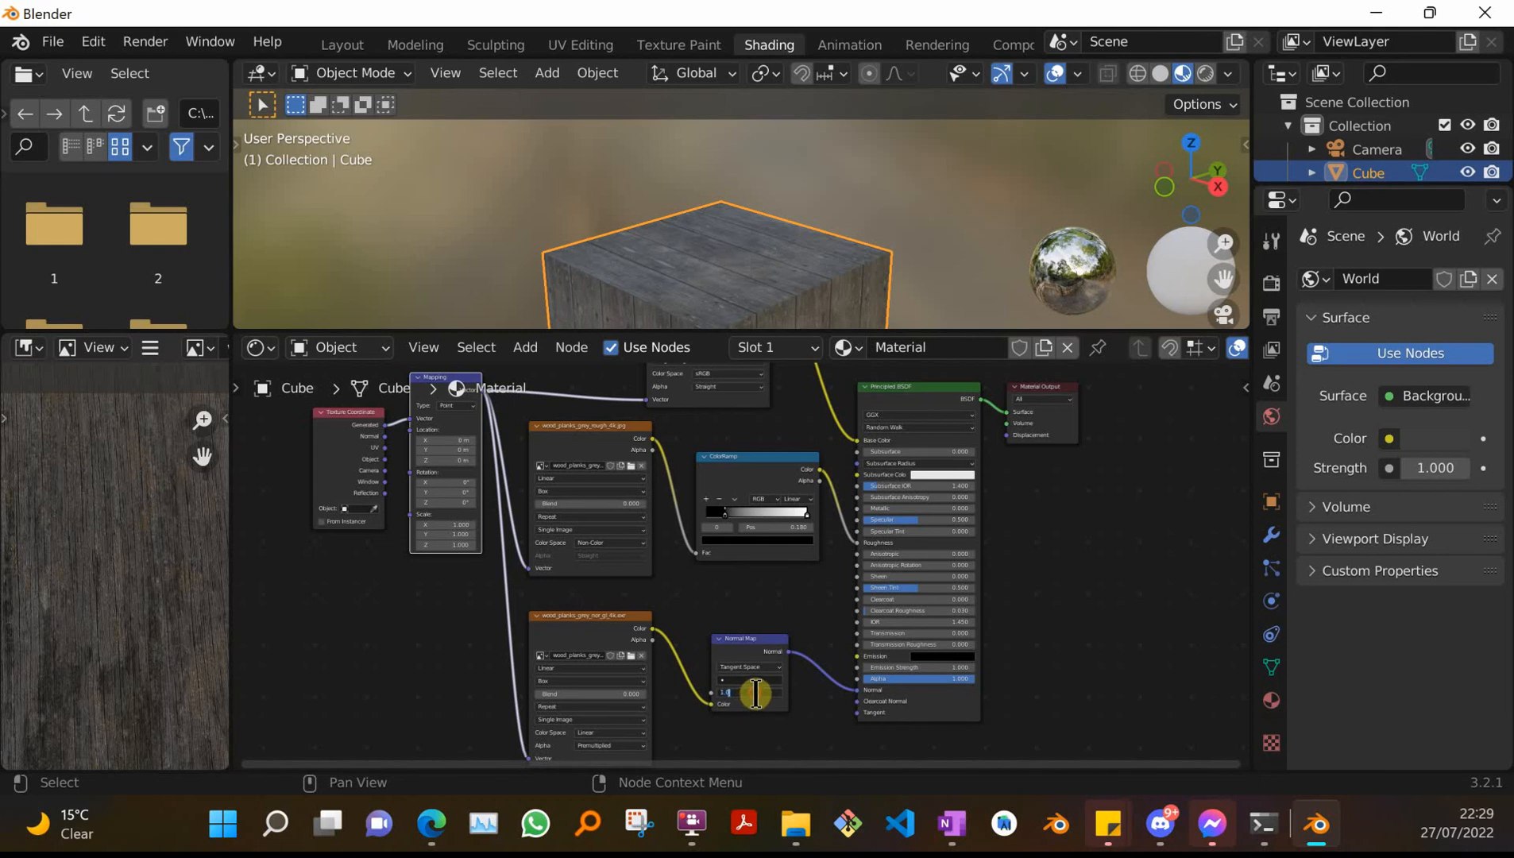
left_click_drag(765, 691, 721, 694)
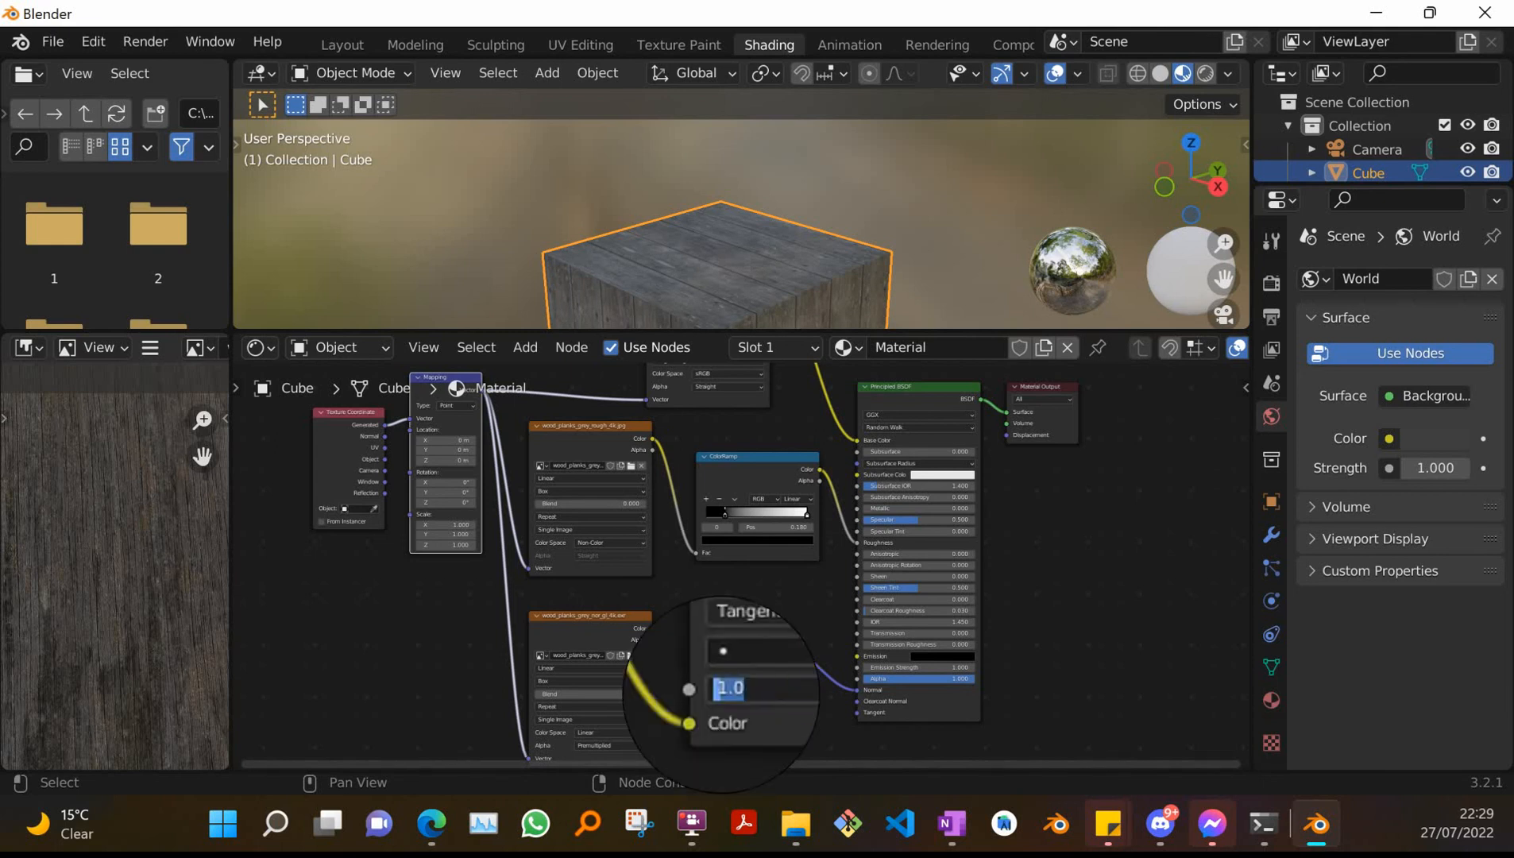
type("5")
key("Return")
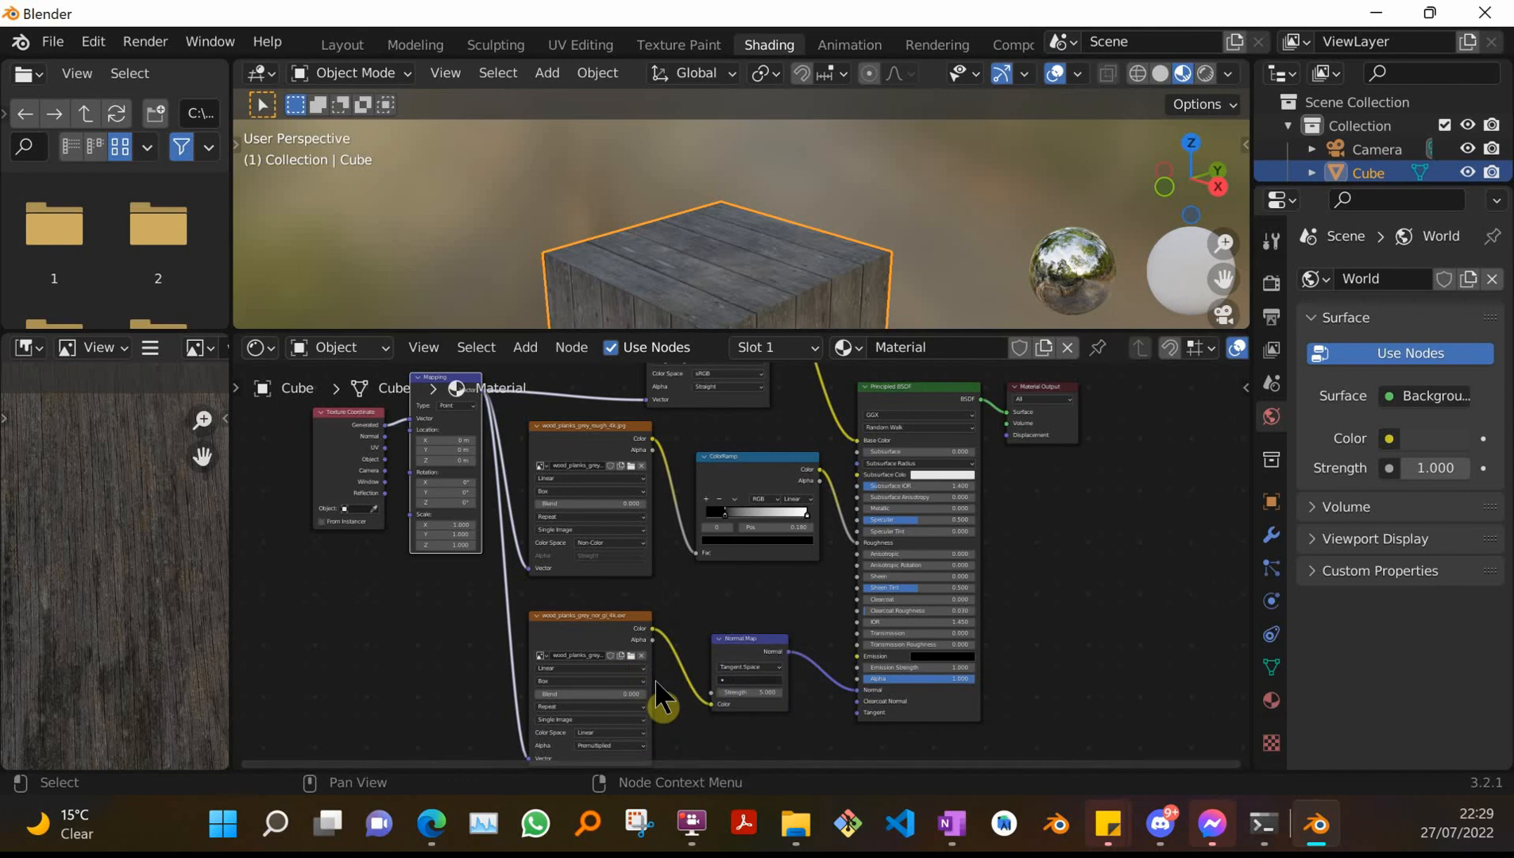
middle_click_drag(906, 227, 755, 242)
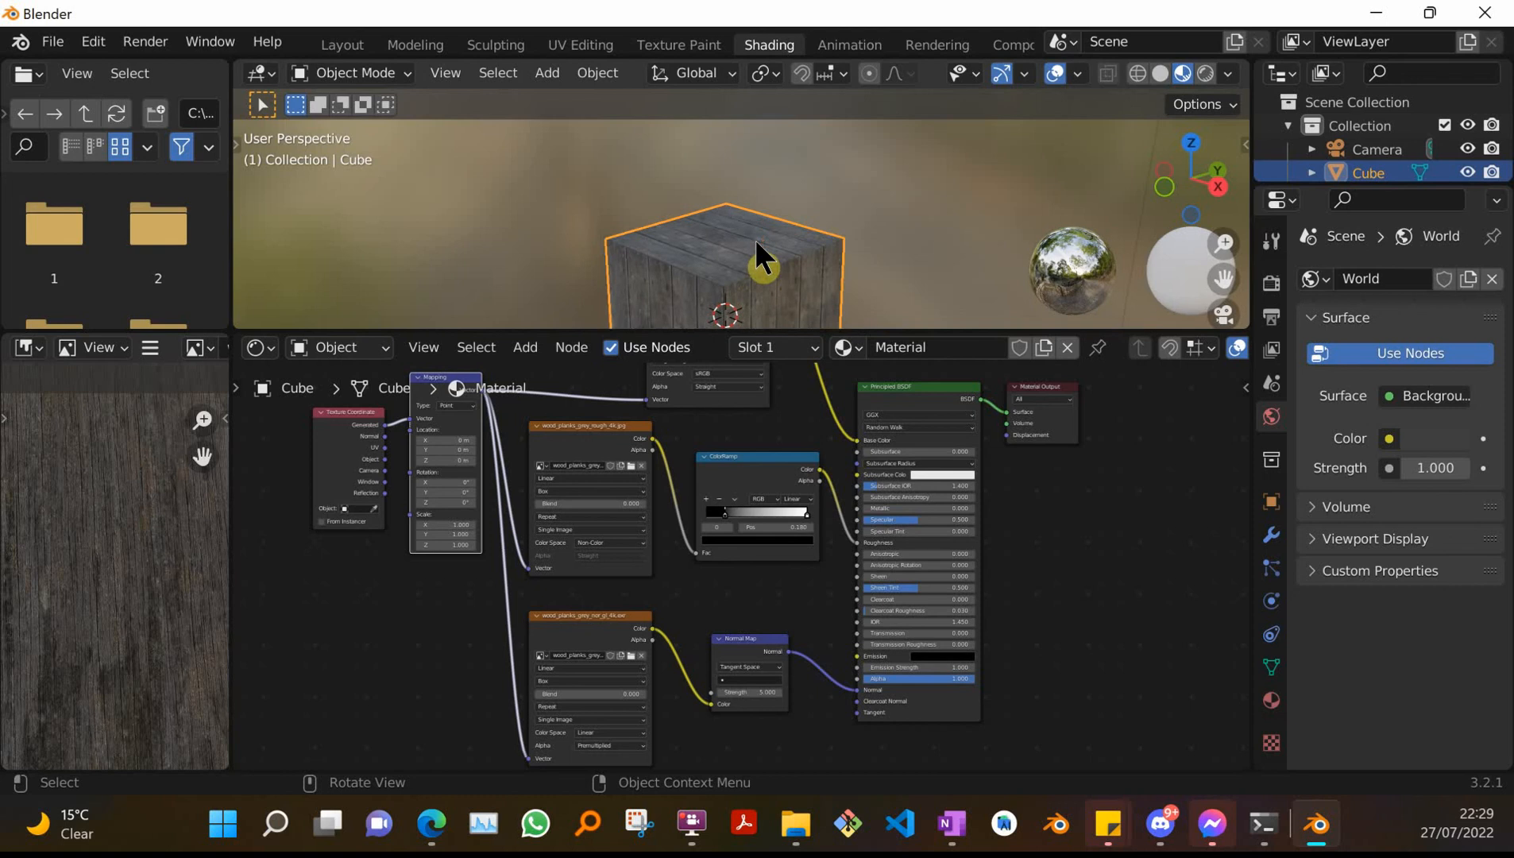
- Raise the Normal Map node's Strength to 8
left_click(758, 693)
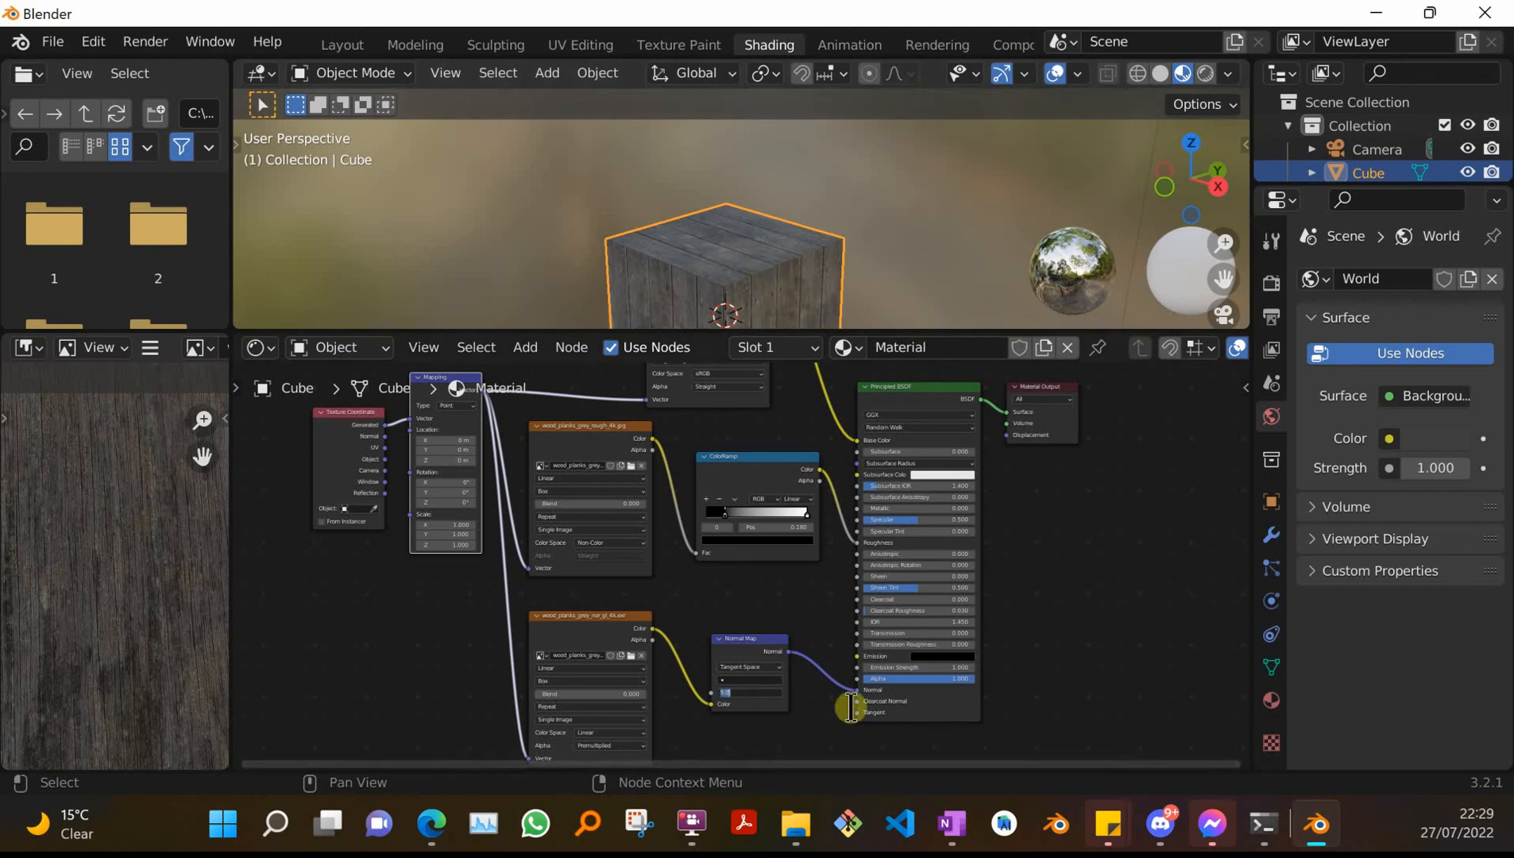
type("8")
key("Return")
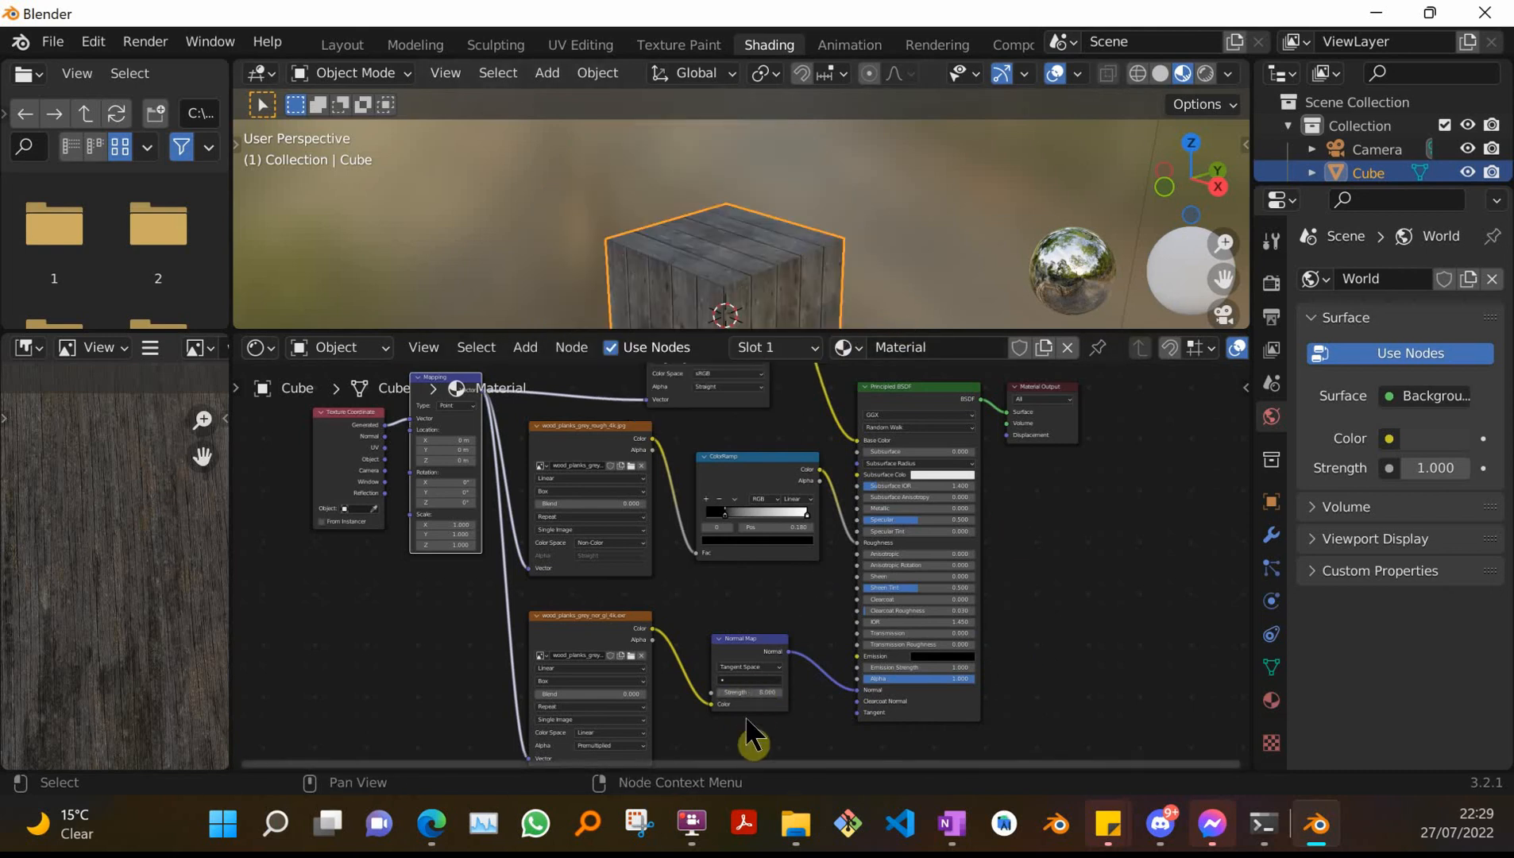
- Enlarge the 3D viewport, deselect the cube, and inspect the plank relief on its faces
middle_click_drag(924, 283, 900, 225)
scroll(892, 231, "up", 3)
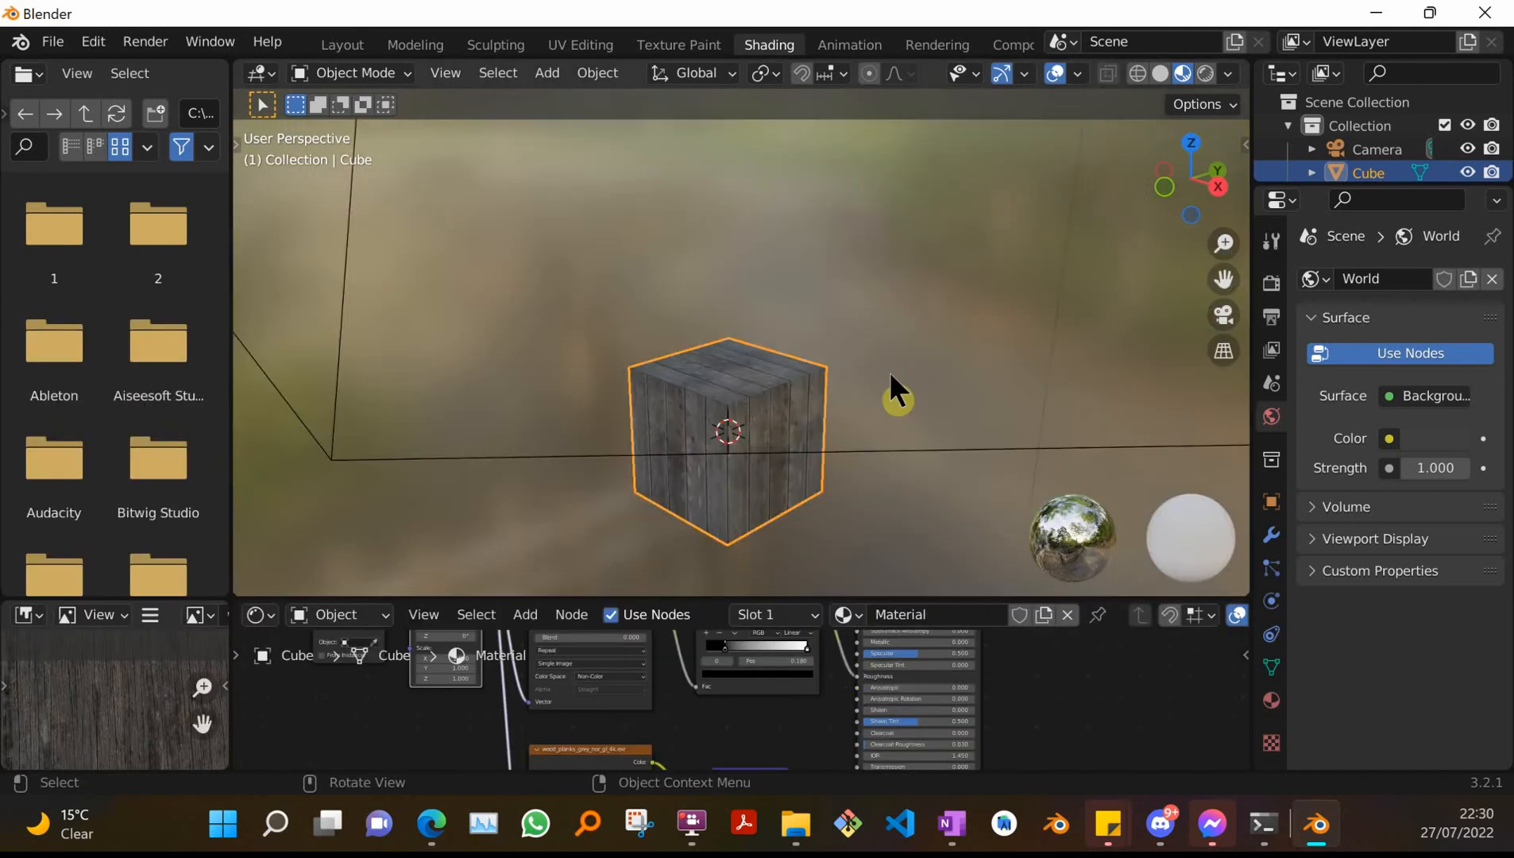
scroll(888, 371, "down", 4)
left_click(912, 378)
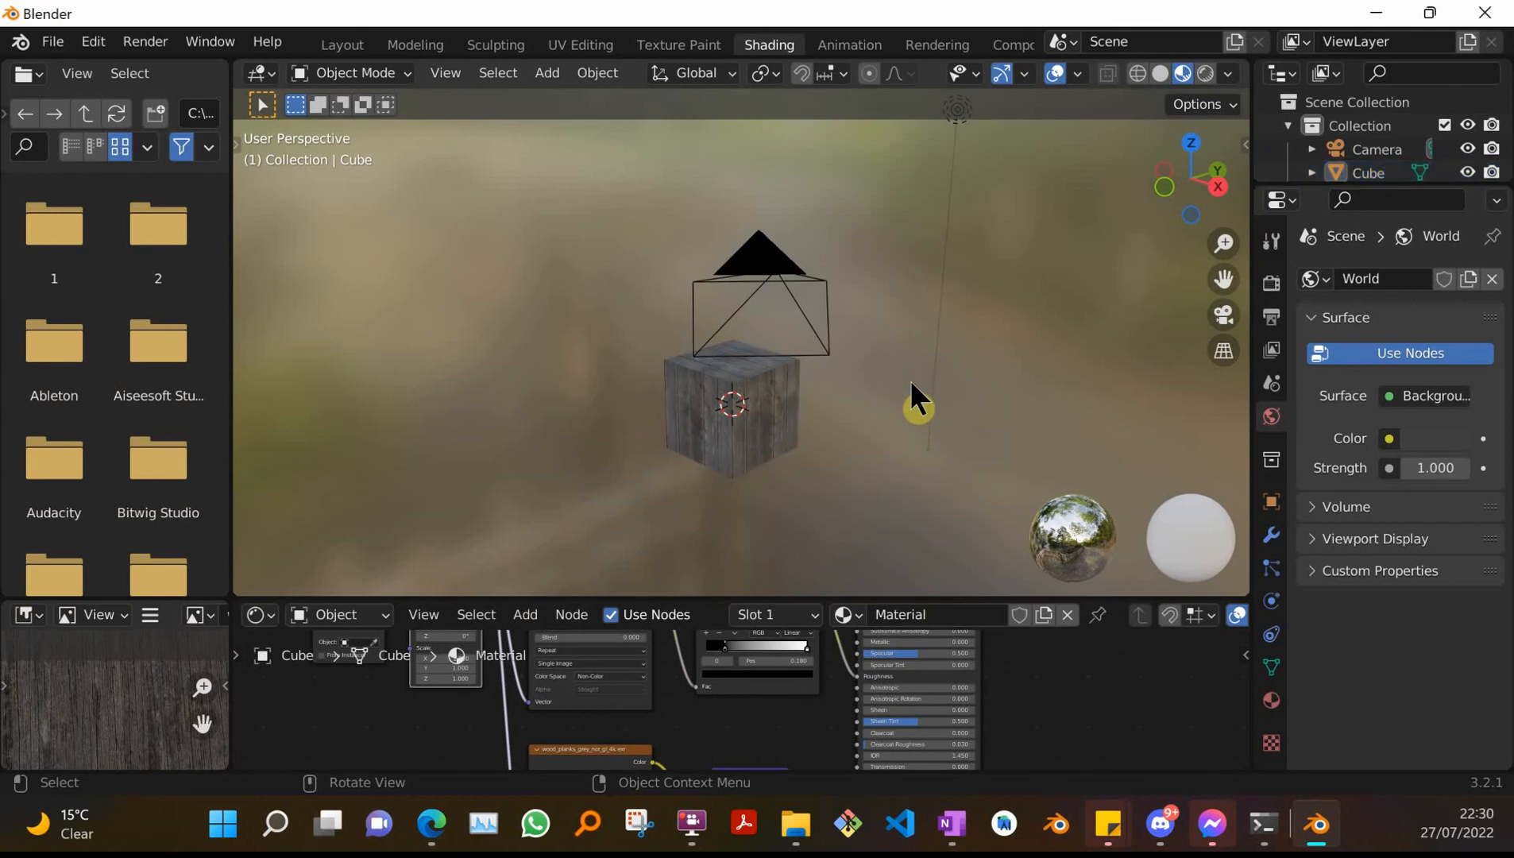
scroll(878, 402, "up", 5)
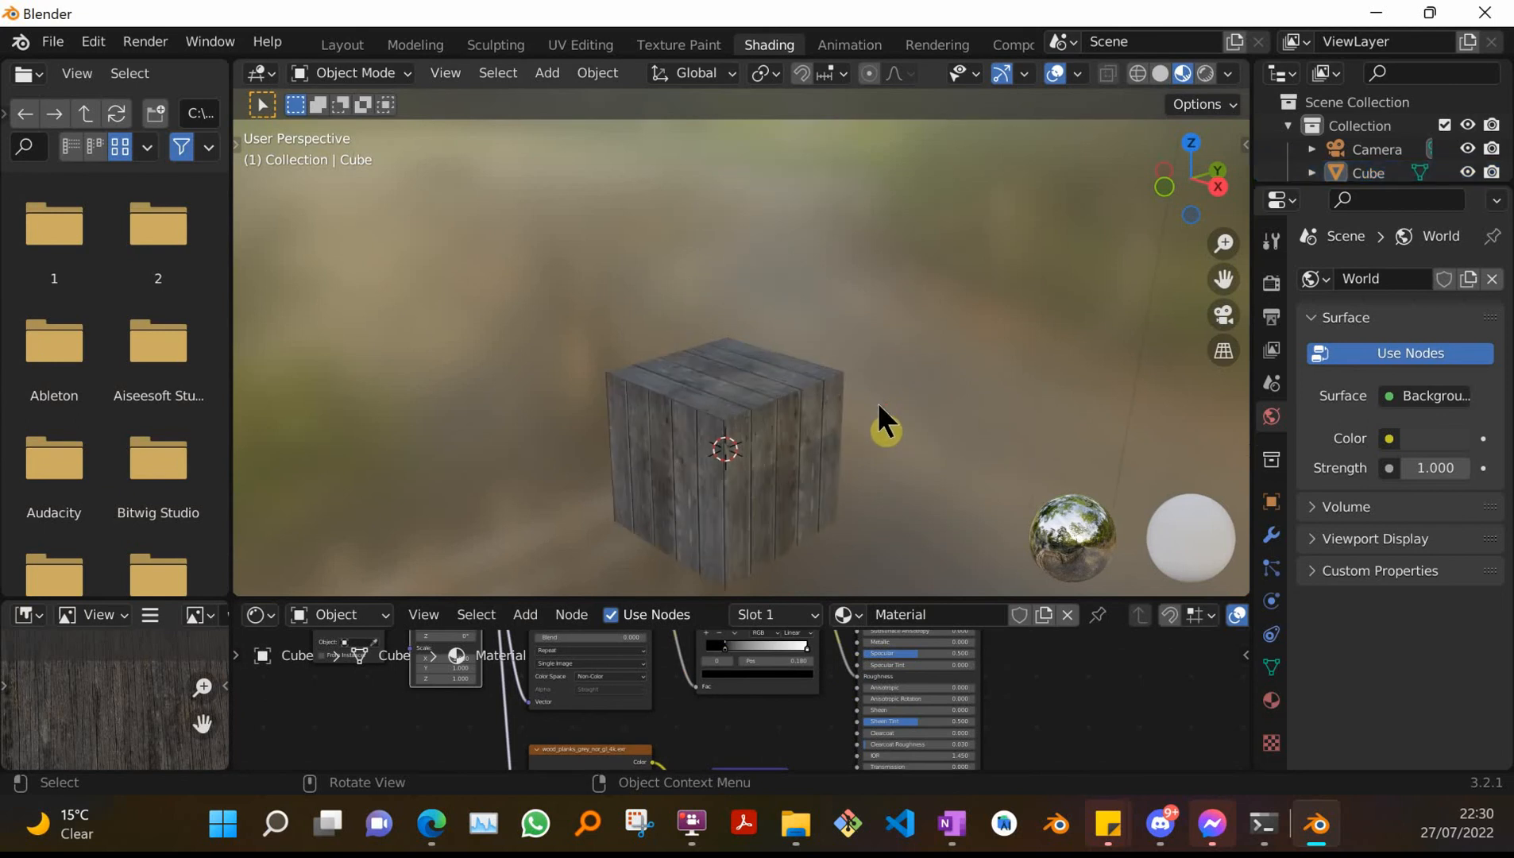
mouse_move(819, 418)
middle_mouse_down()
mouse_move(728, 195)
mouse_move(690, 163)
mouse_move(585, 253)
mouse_move(695, 425)
mouse_move(801, 411)
mouse_move(816, 385)
mouse_move(900, 346)
mouse_move(963, 262)
mouse_move(969, 389)
mouse_move(882, 433)
mouse_move(811, 429)
middle_mouse_up()
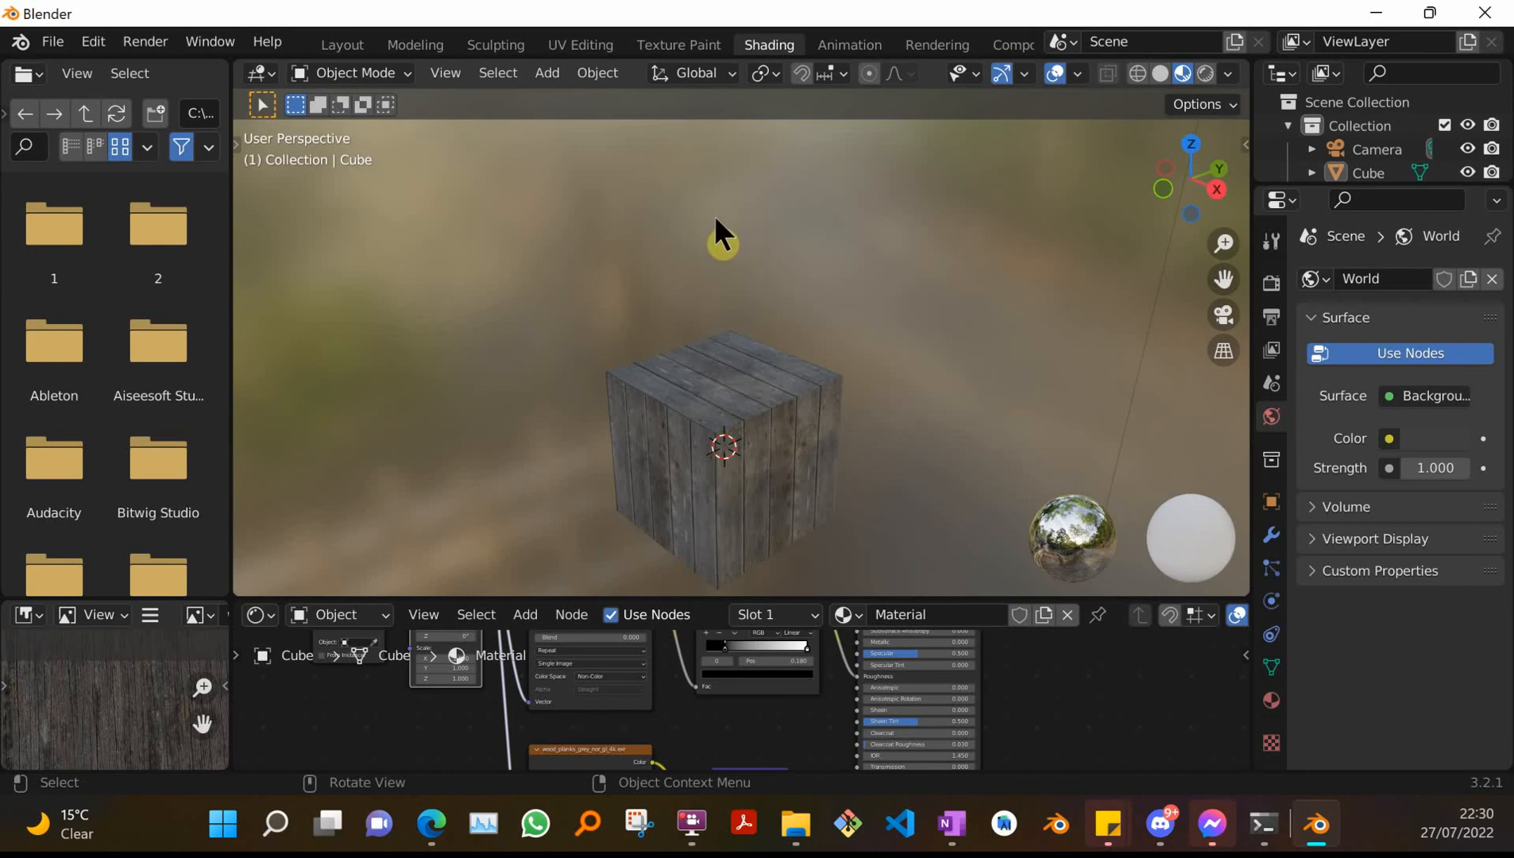
- Switch to the Layout workspace with Material Preview shading and examine the cube's wood planks up close
left_click(342, 45)
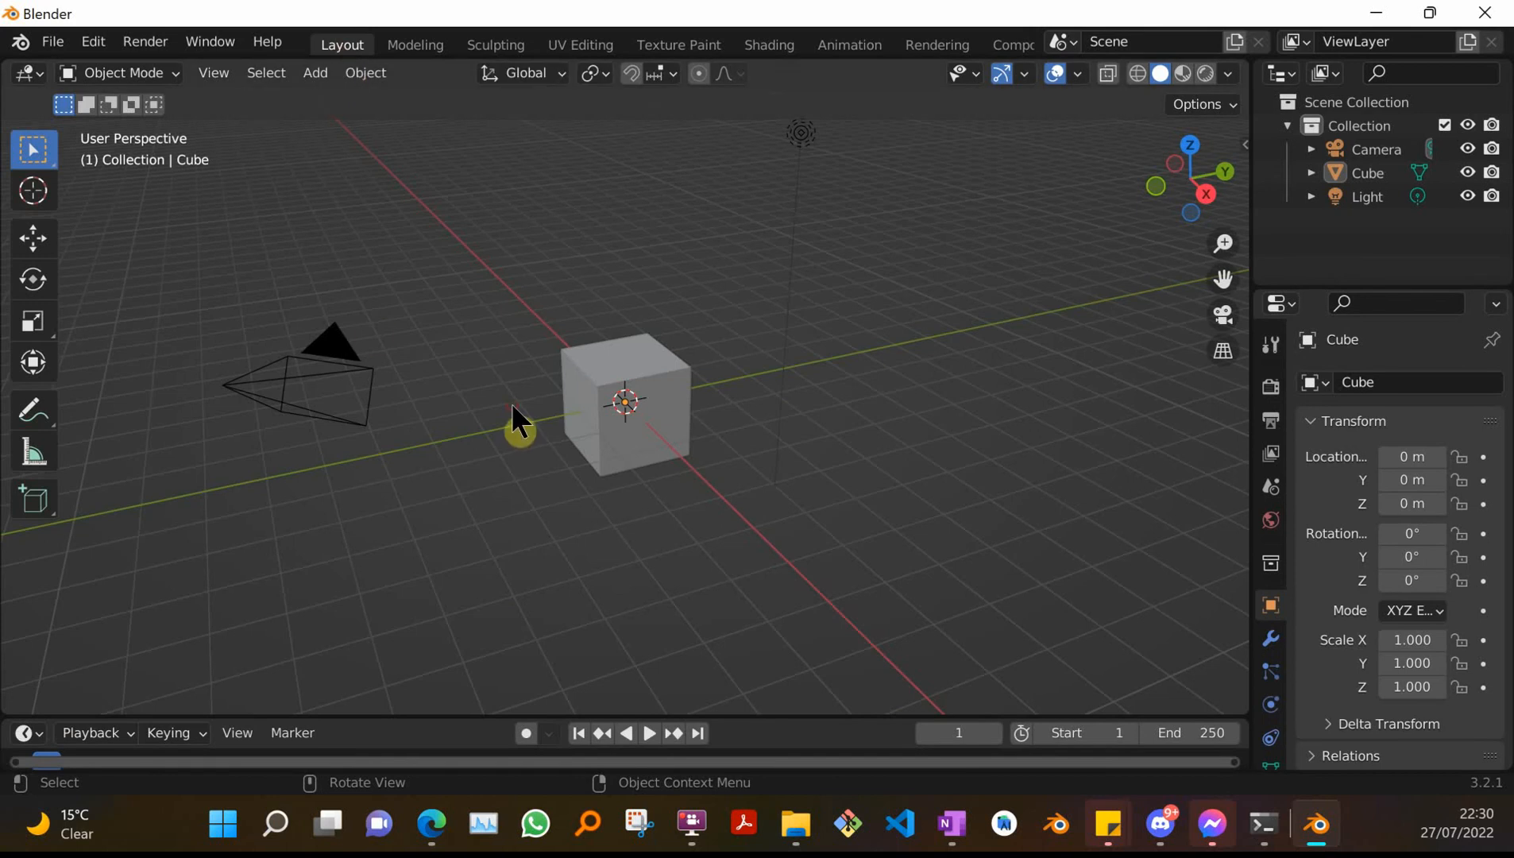
key("z")
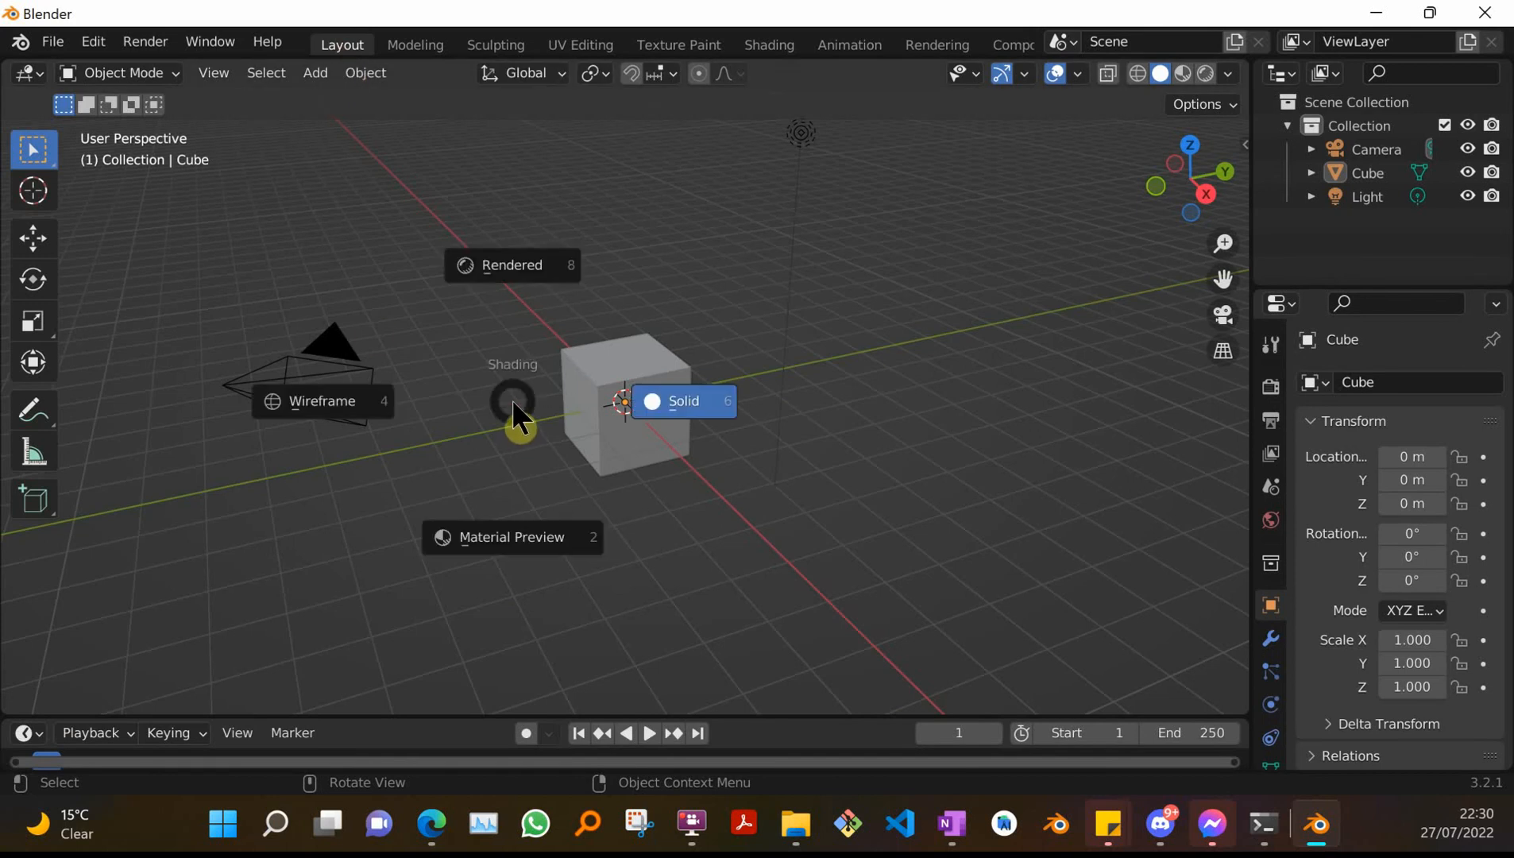
left_click(527, 536)
scroll(665, 456, "up", 8)
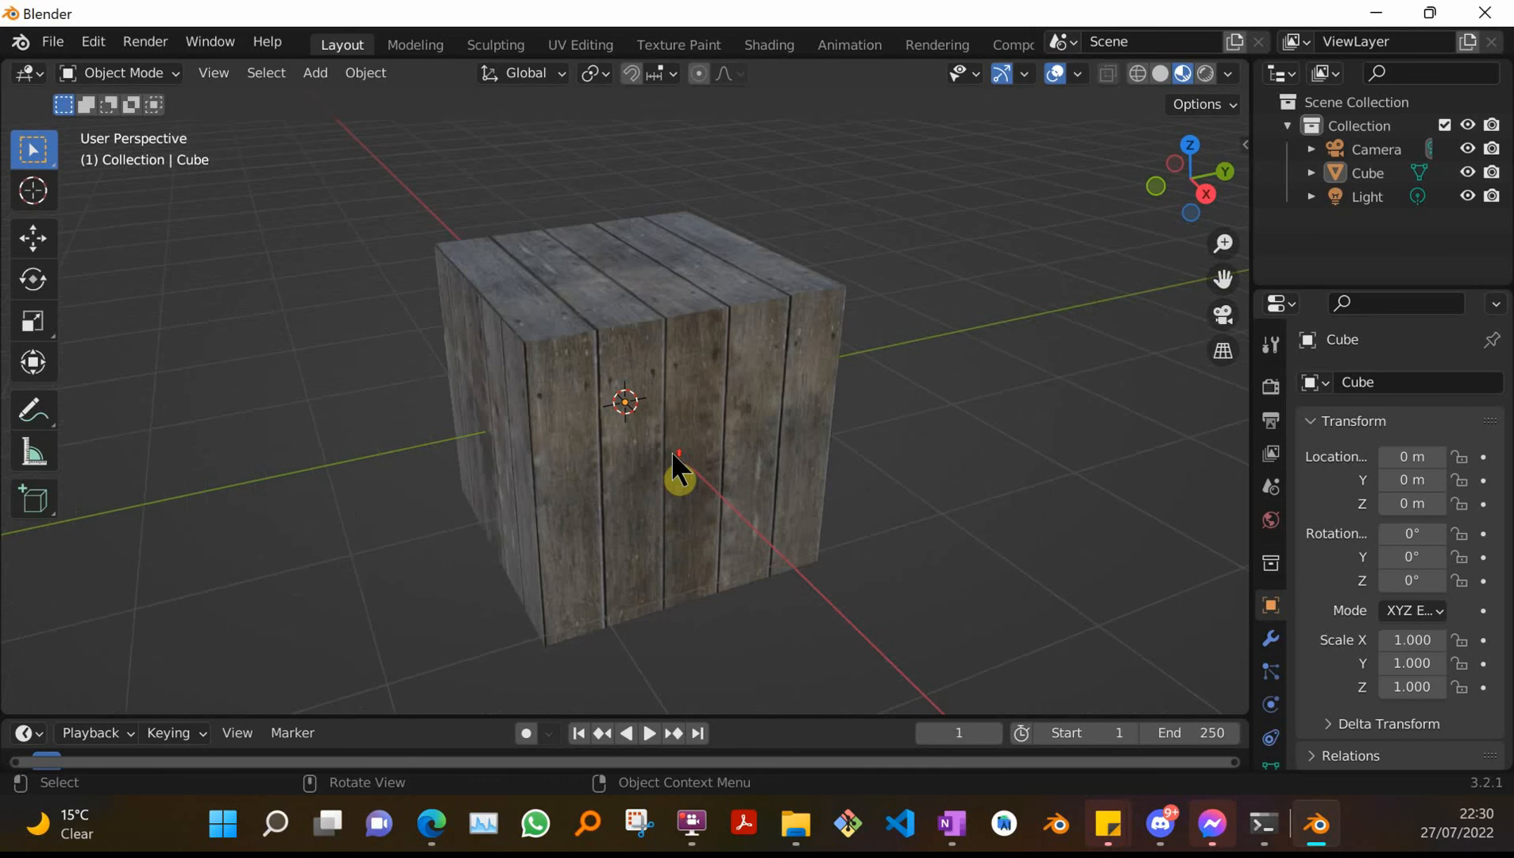
scroll(670, 451, "up", 8)
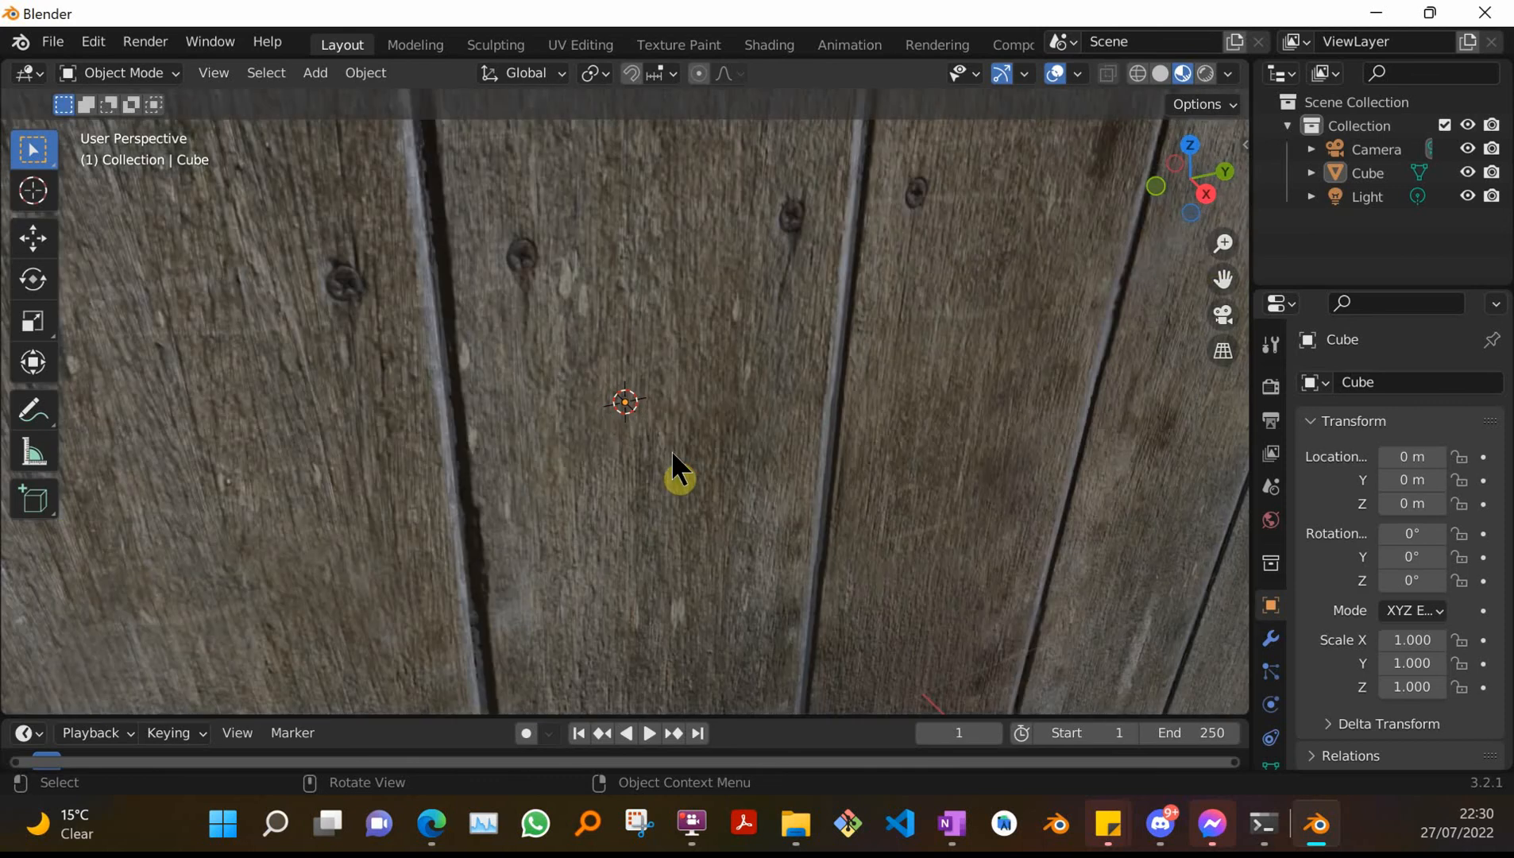
scroll(671, 453, "down", 5)
scroll(671, 453, "down", 2)
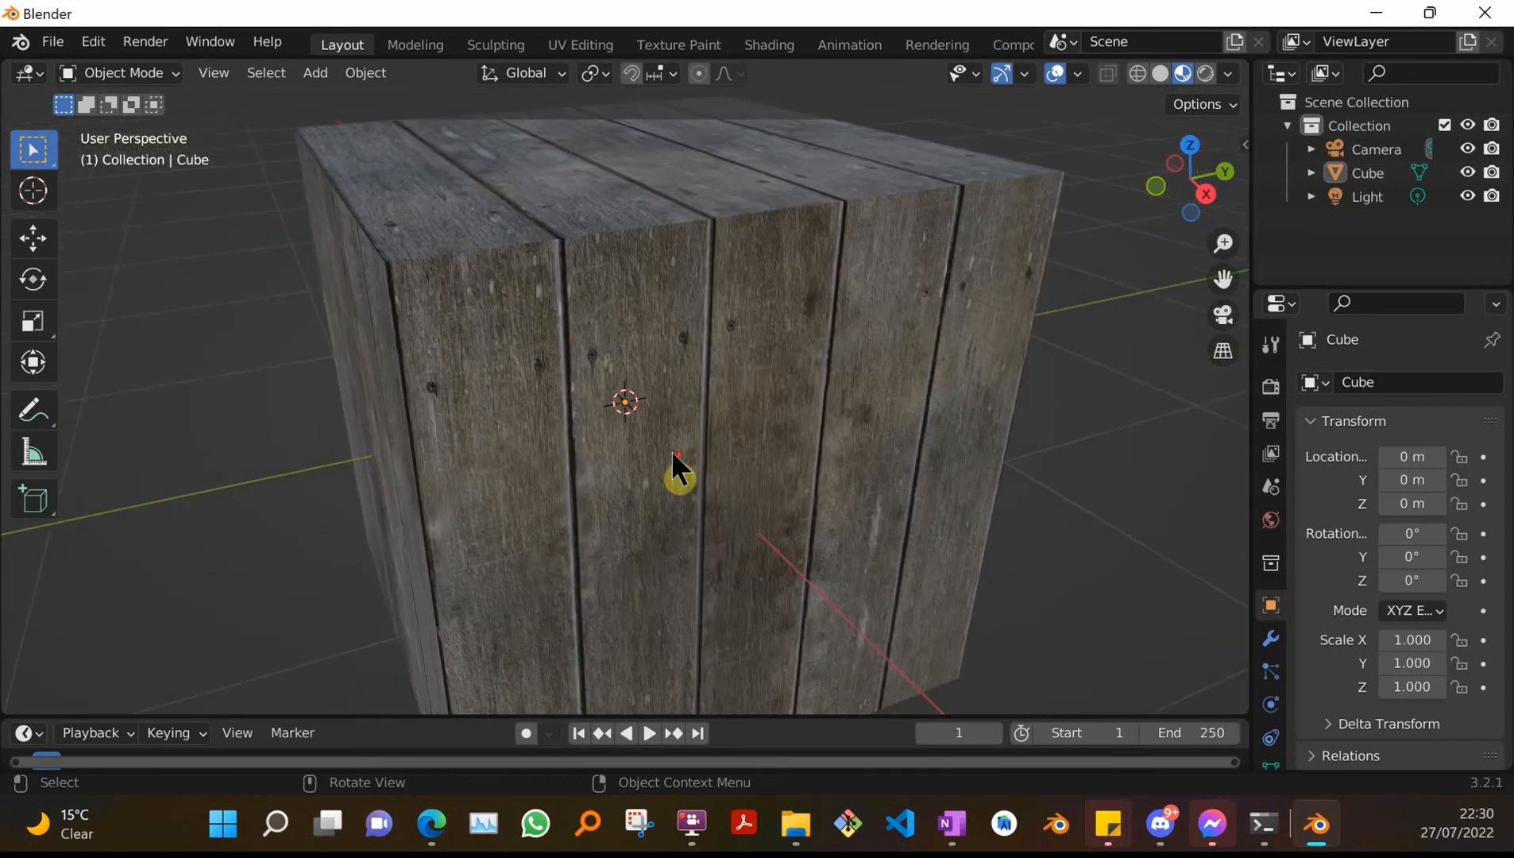
scroll(671, 453, "down", 2)
scroll(671, 453, "down", 2)
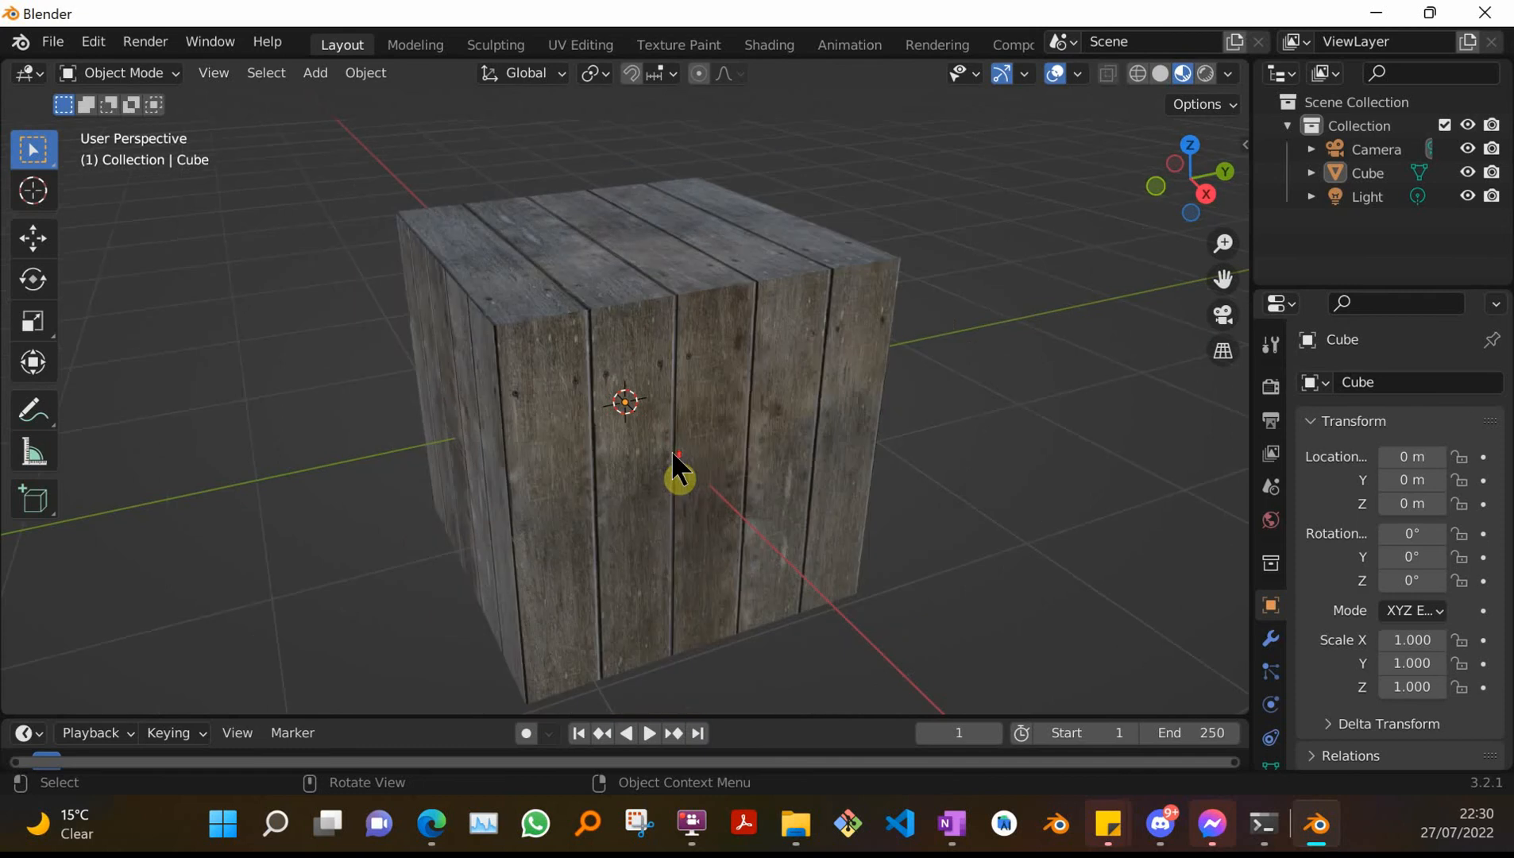